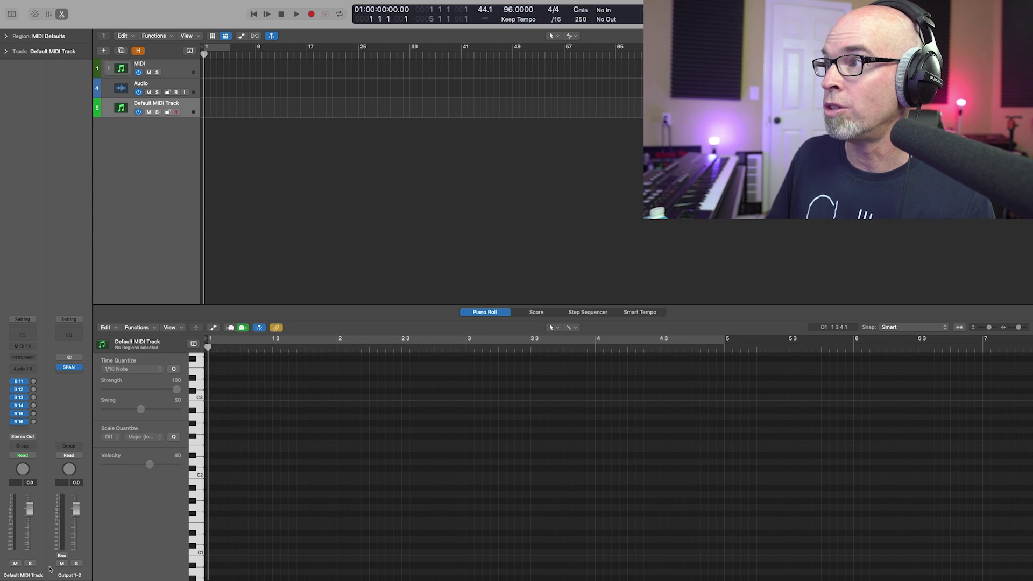
Step: Duplicate the Default MIDI Track seven times
click(159, 108)
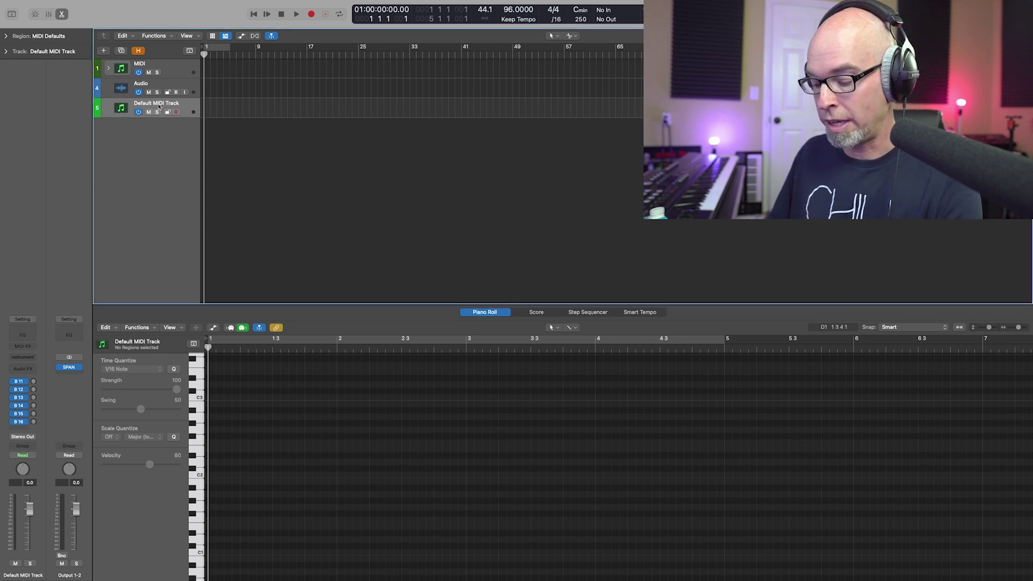
key(super+d)
key(super+d)
key(super+d)
key(super+d)
key(super+d)
key(super+d)
key(super+d)
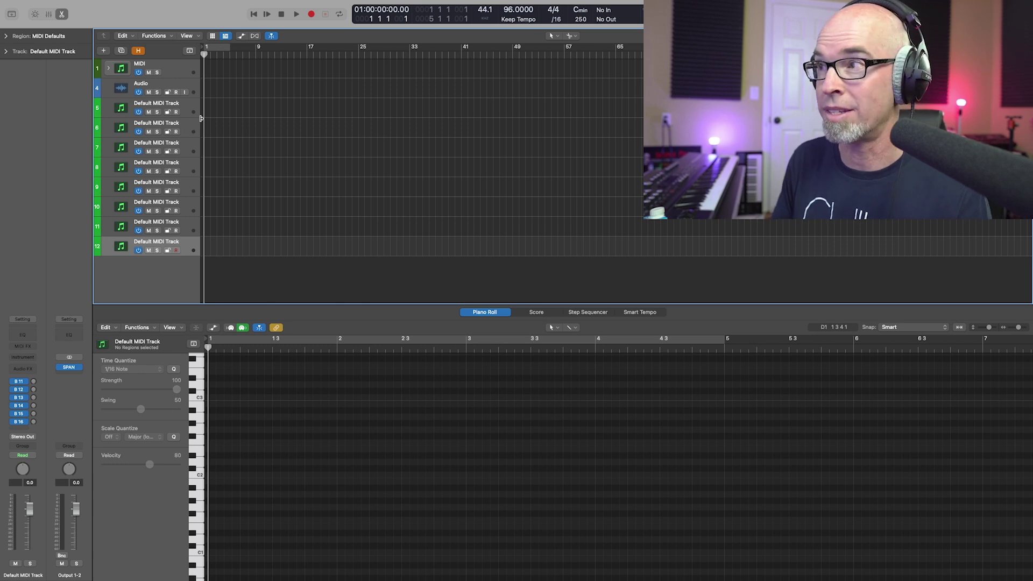
Step: Load a stereo Vital instrument on the first Default MIDI Track and move its window clear of the webcam area
click(159, 104)
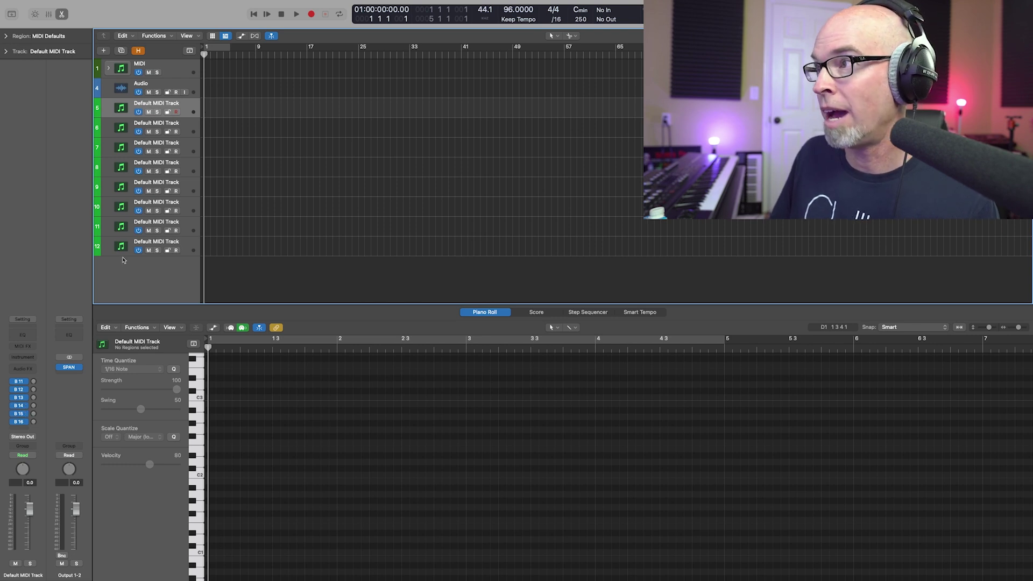
click(23, 357)
mouse_move(28, 384)
click(111, 382)
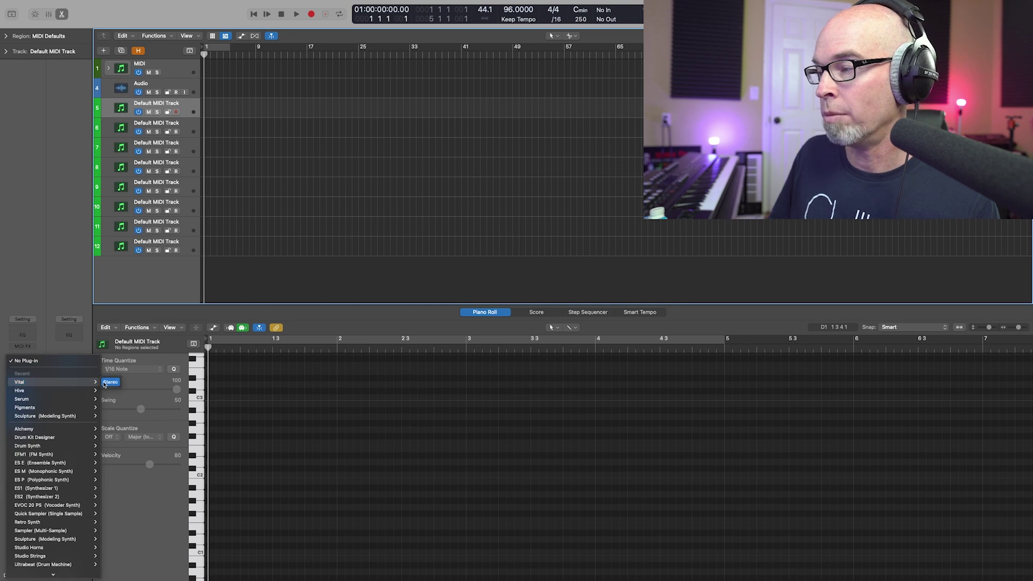
drag(421, 110, 155, 136)
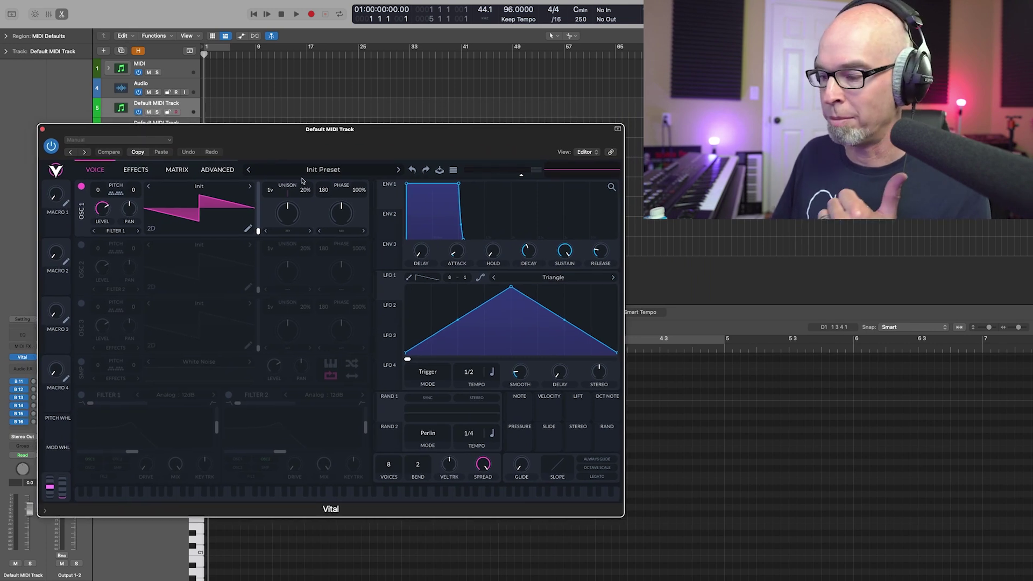
Step: Load the preset Anomaly 3 - SCP Temple of the Void from the Anomaly 3 folder, sorted by name, and close the preset browser
click(318, 171)
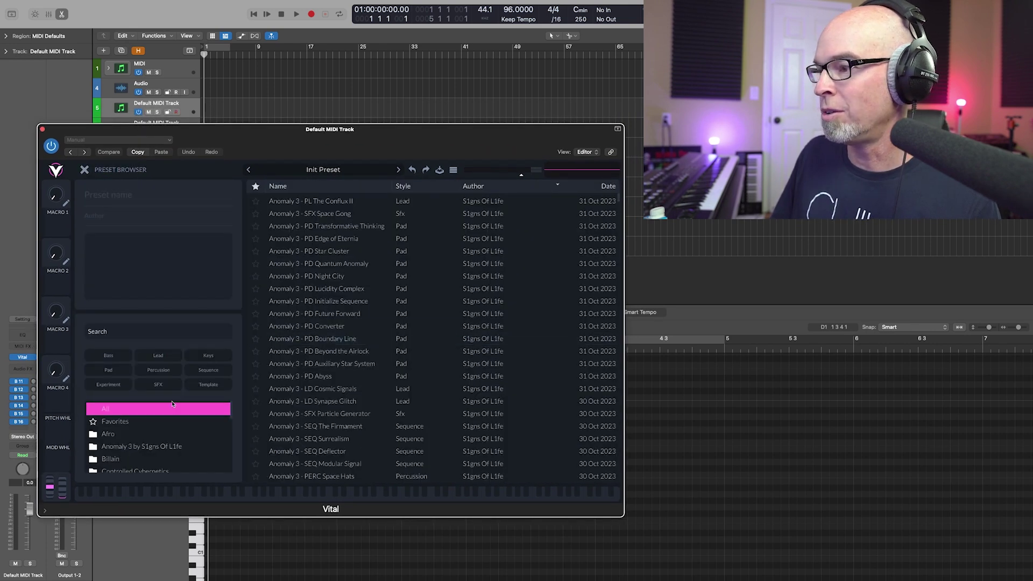
click(144, 444)
click(329, 188)
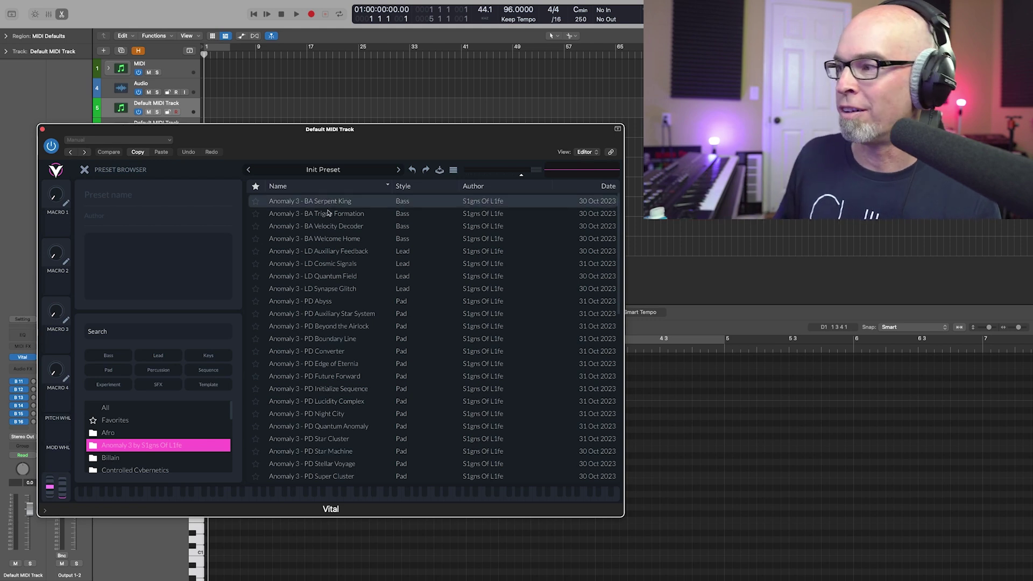
scroll(369, 277, down, 5)
scroll(370, 280, down, 4)
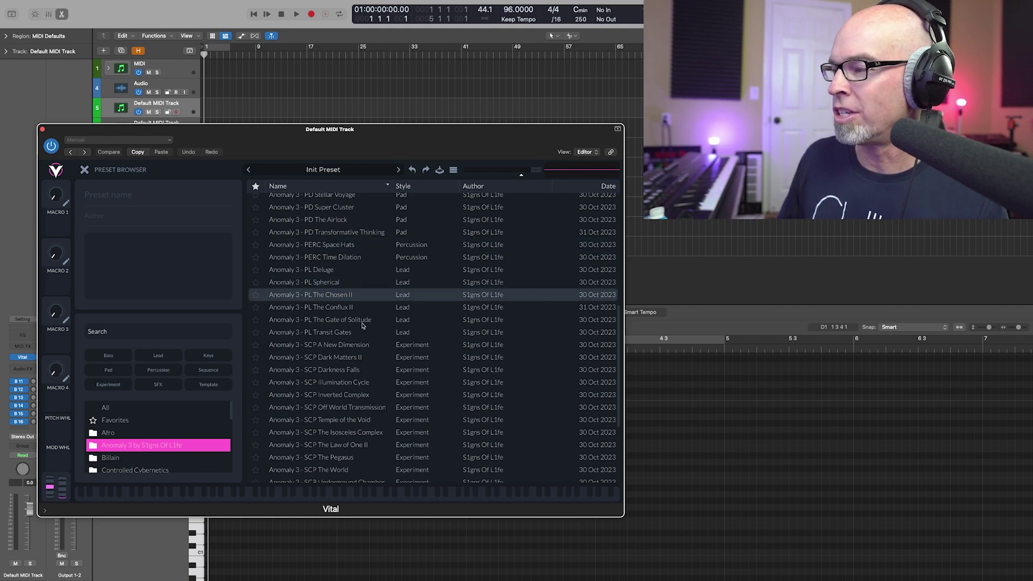
click(347, 420)
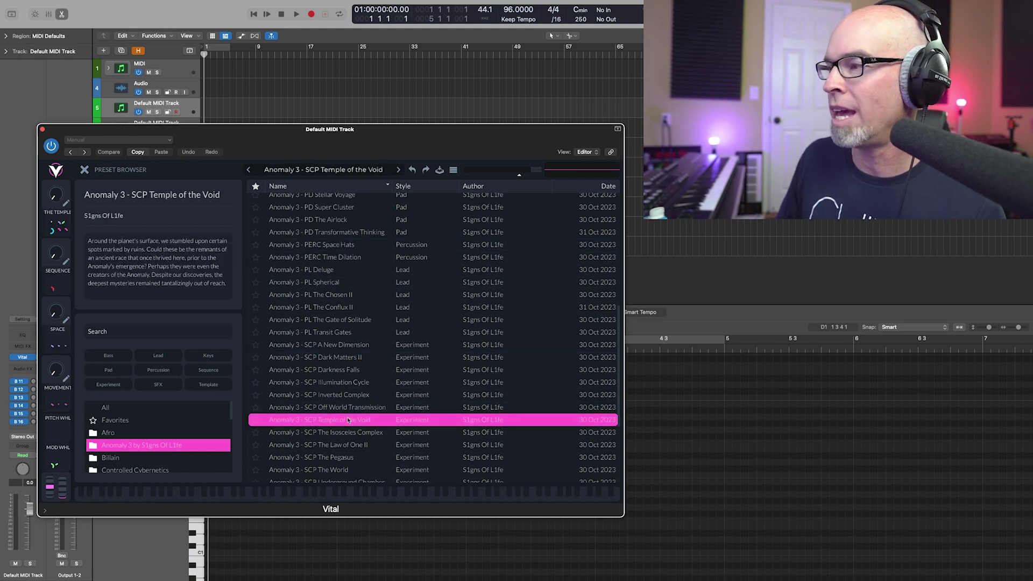
click(85, 170)
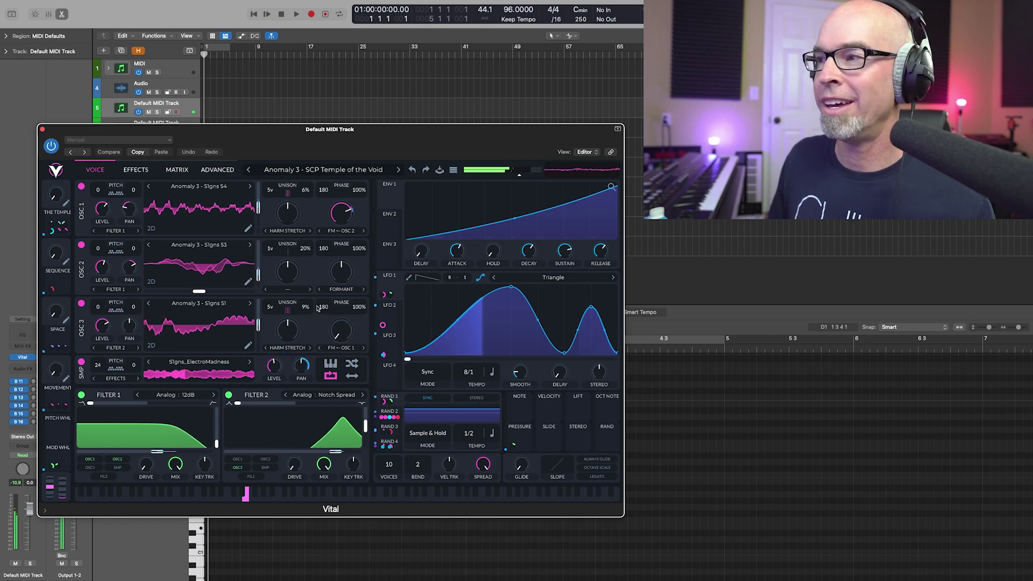
Step: Turn the preset's delay mix fully down and return to the synth's voice settings
click(142, 171)
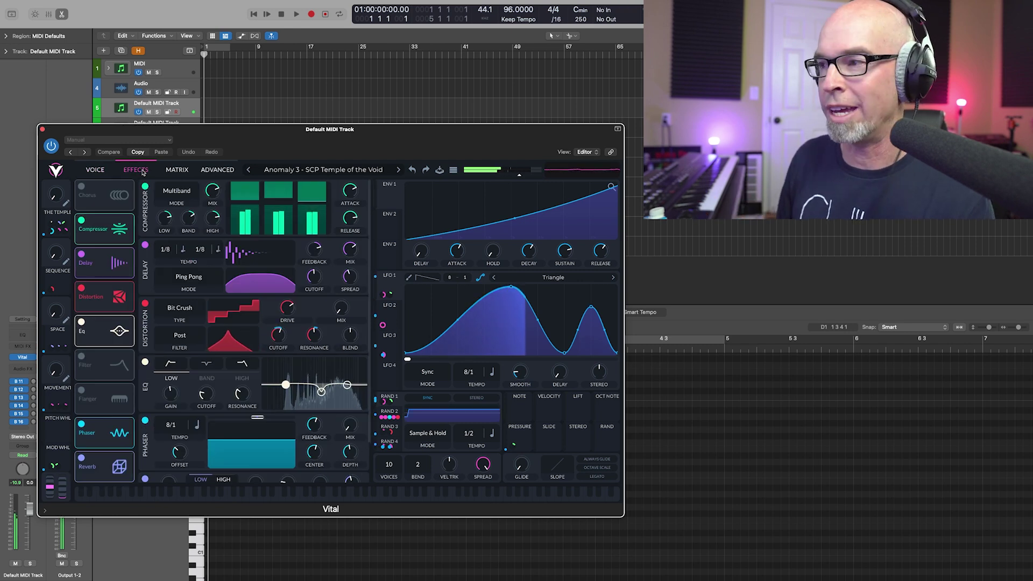
drag(350, 249, 348, 344)
scroll(340, 393, down, 3)
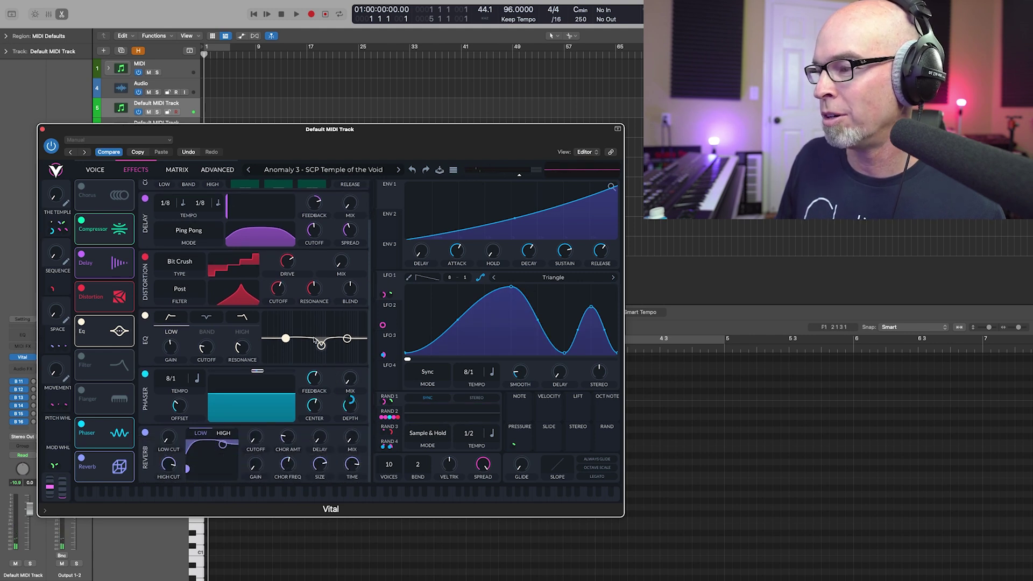
click(95, 171)
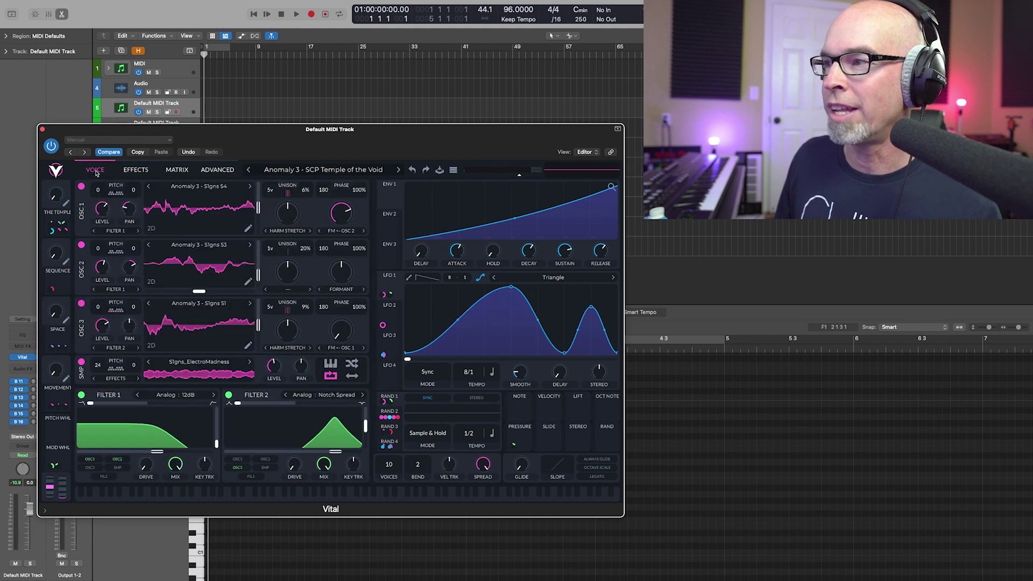
Step: Lower the cutoffs of Filter 1 and Filter 2 slightly
scroll(347, 572, right, 1)
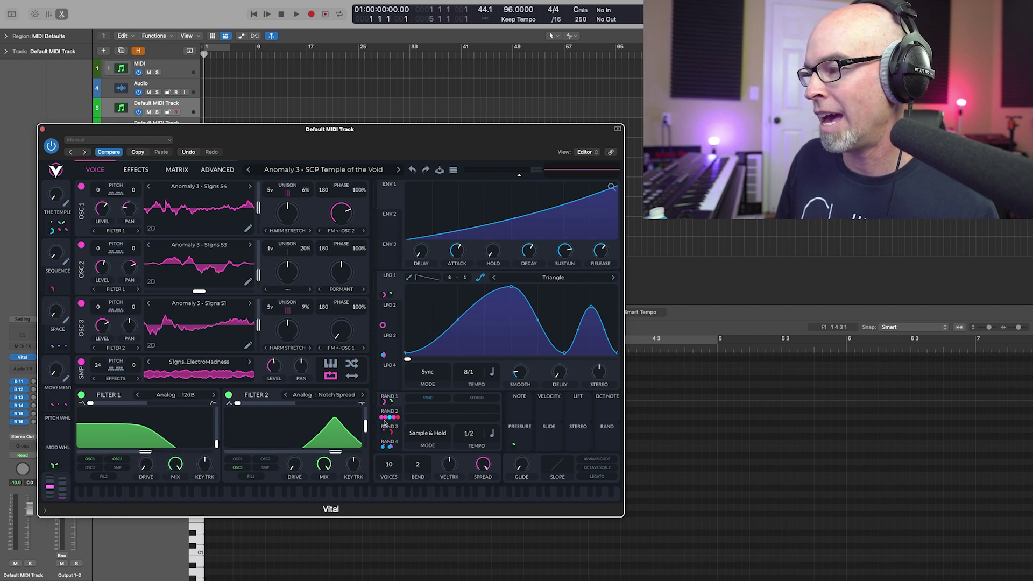
drag(338, 452, 326, 452)
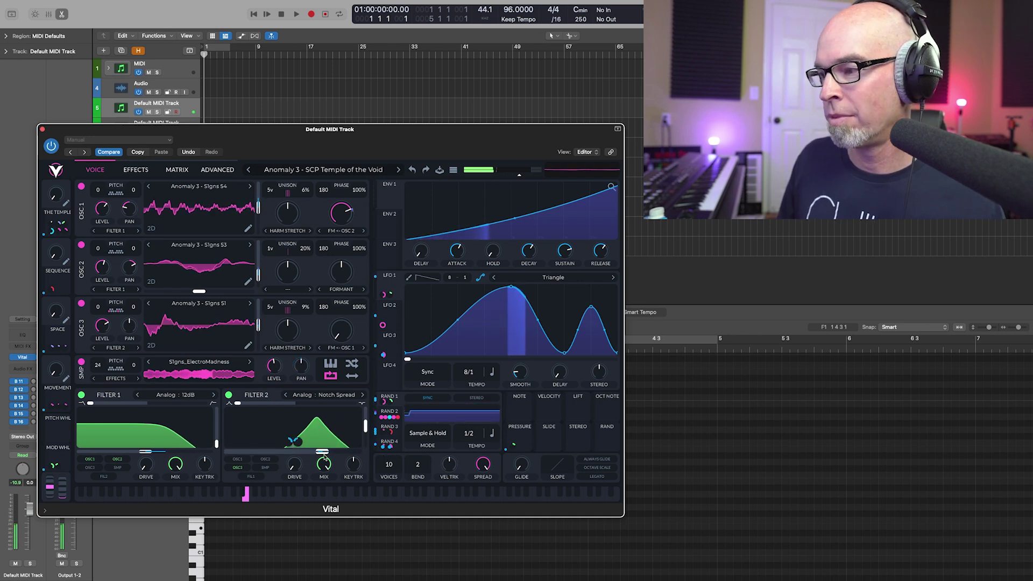
drag(151, 451, 144, 455)
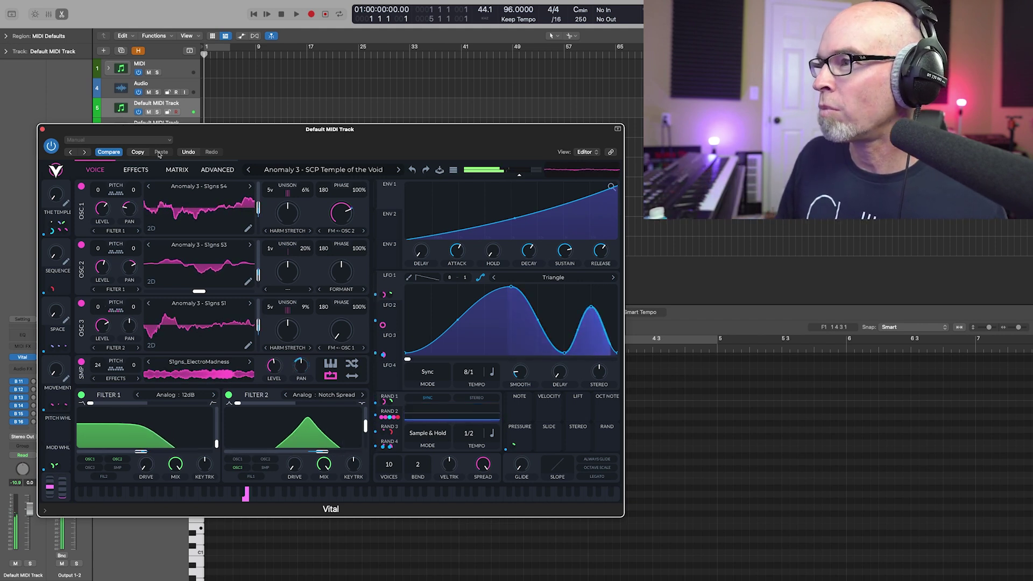
Step: Close the synth window and raise the track's B 12 and B 16 send levels
click(43, 129)
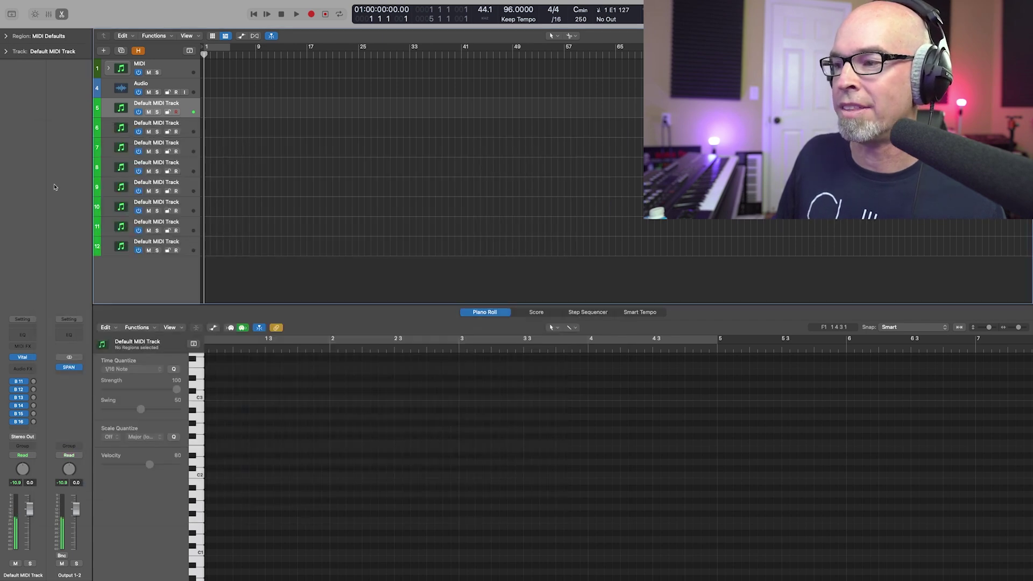
click(34, 389)
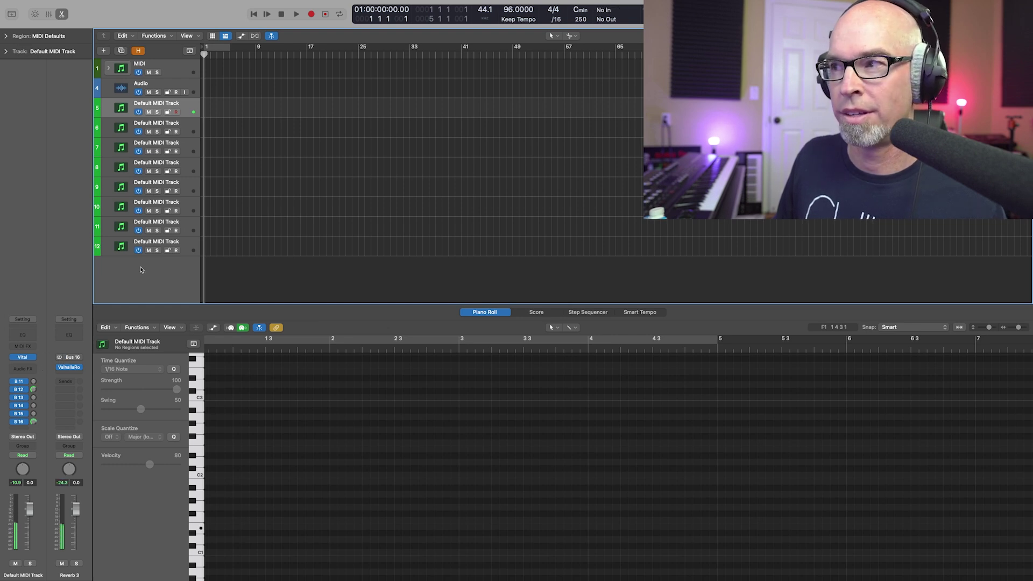
Step: Reopen Vital and set LFO 4 to Sync mode with a tempo of 4/1
click(24, 360)
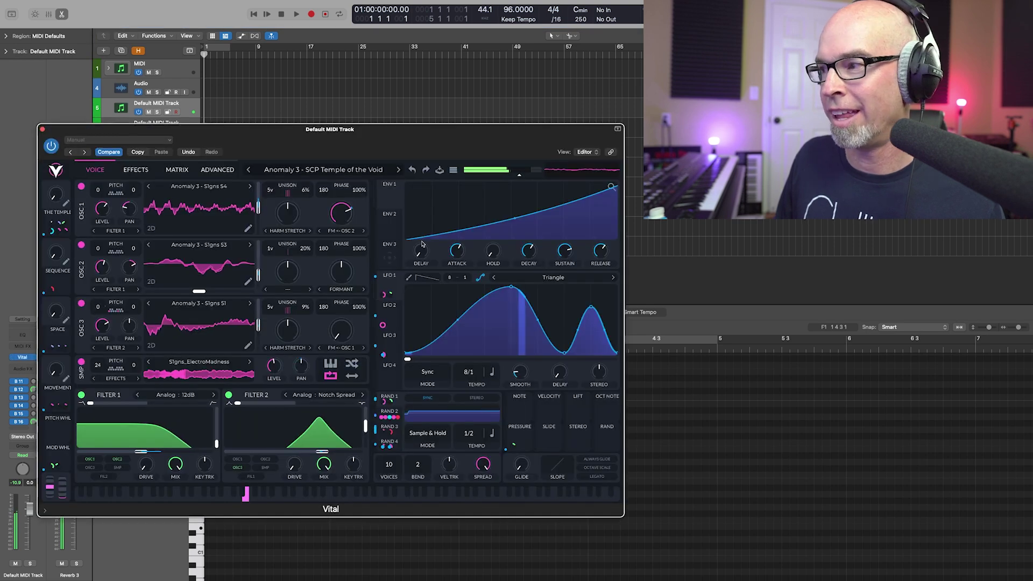
click(389, 370)
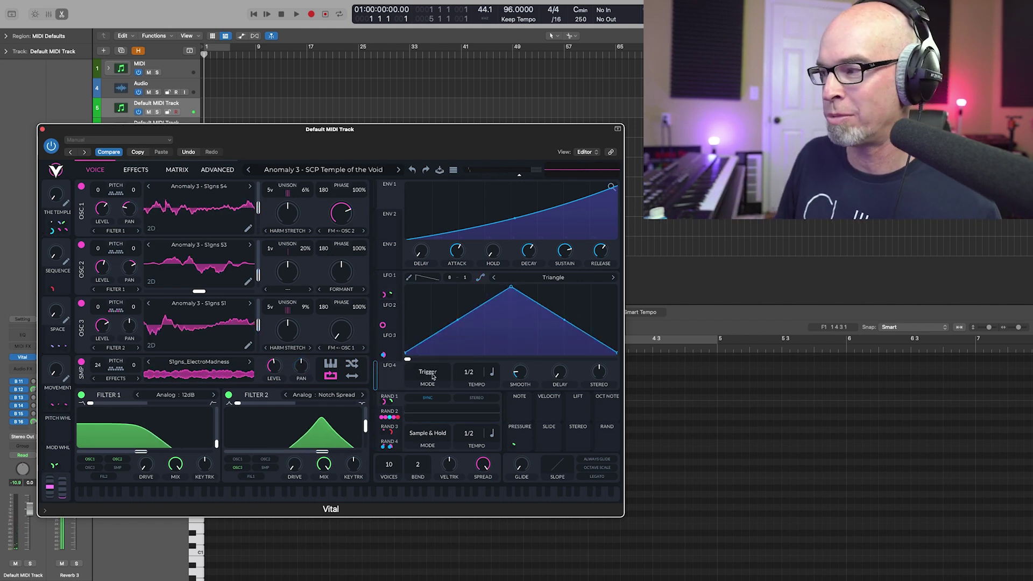
click(433, 376)
click(430, 376)
click(430, 376)
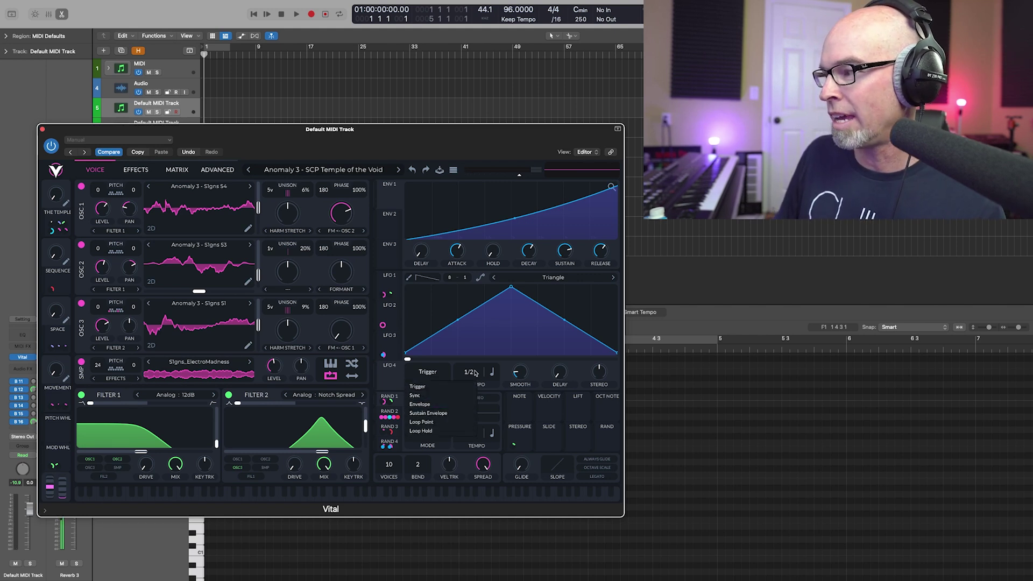
click(436, 398)
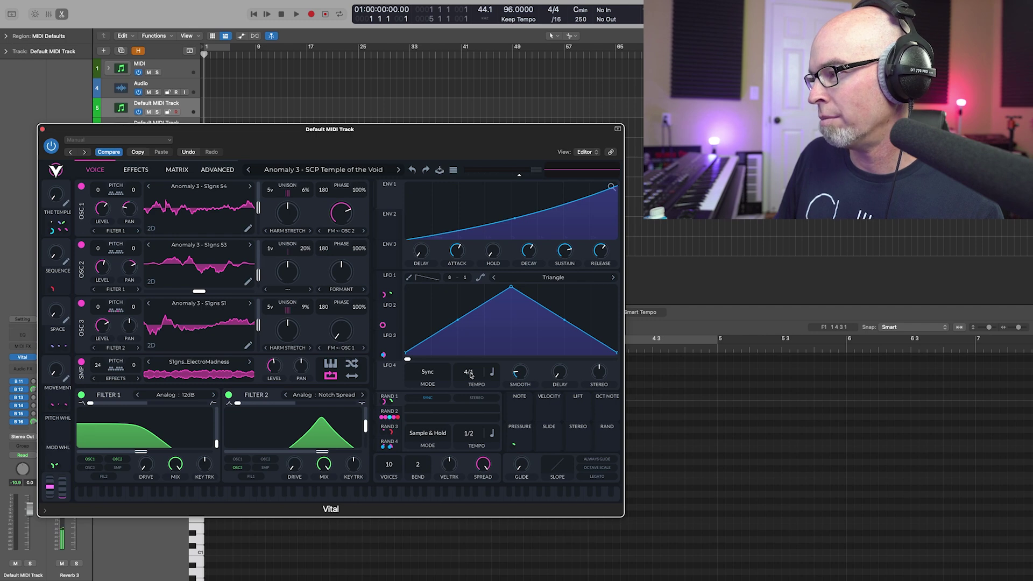
Step: Assign LFO 4 to modulate the Filter 2 cutoff and close the synth window
drag(390, 378, 321, 451)
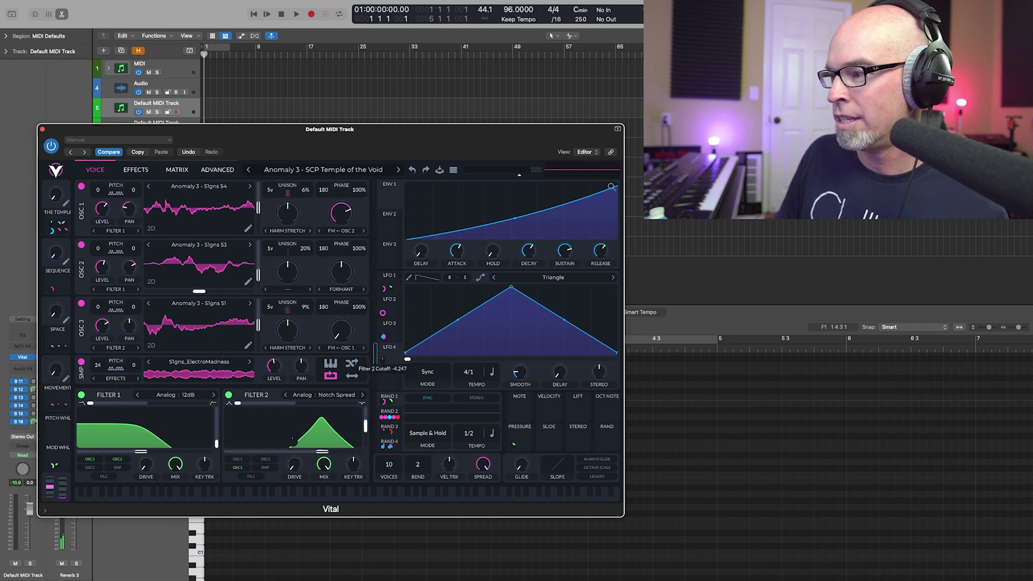
mouse_move(385, 365)
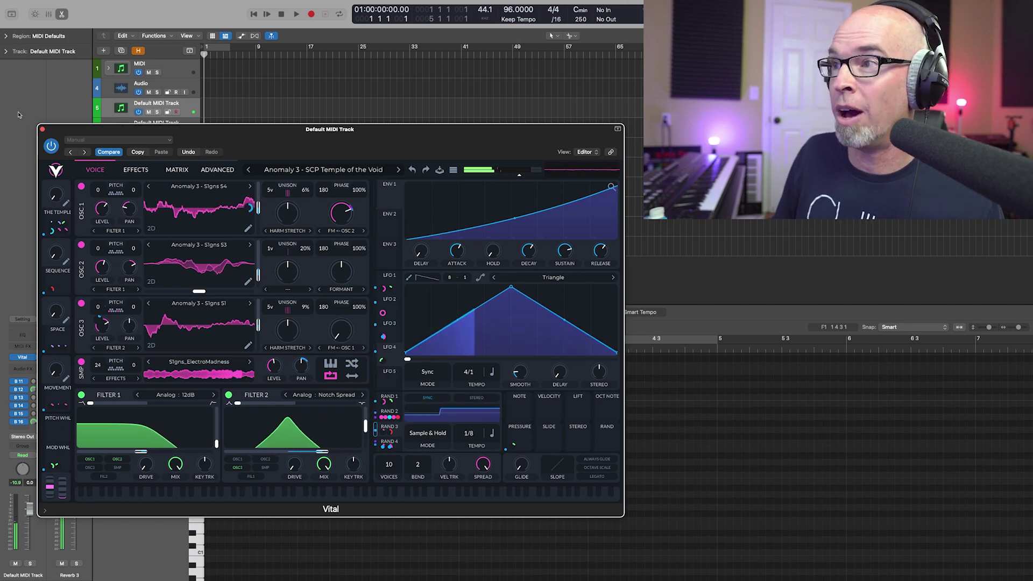
click(42, 129)
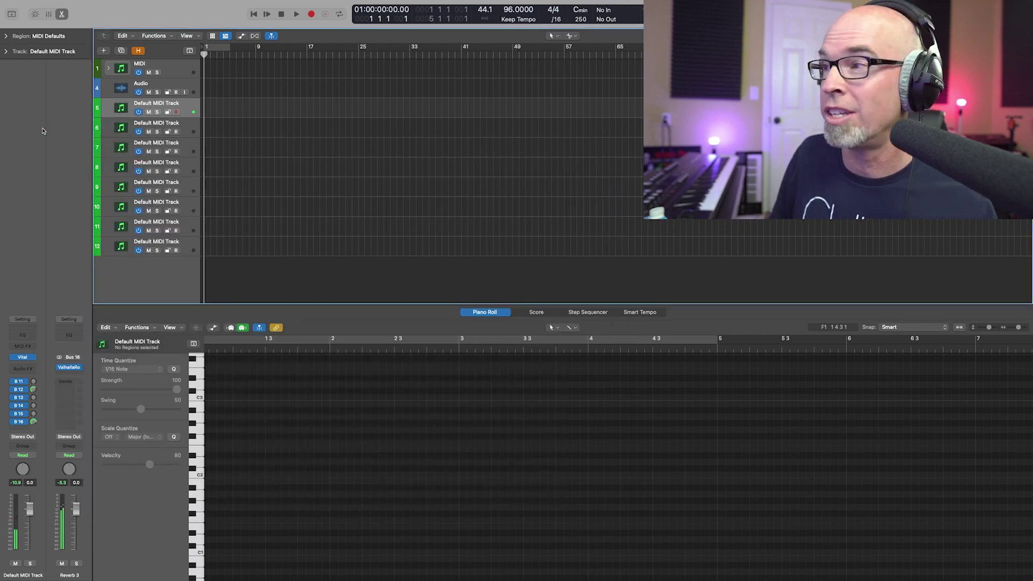
Step: Create a MIDI region at bar 1 of the Vital track and extend it to bar 33
right_click(205, 113)
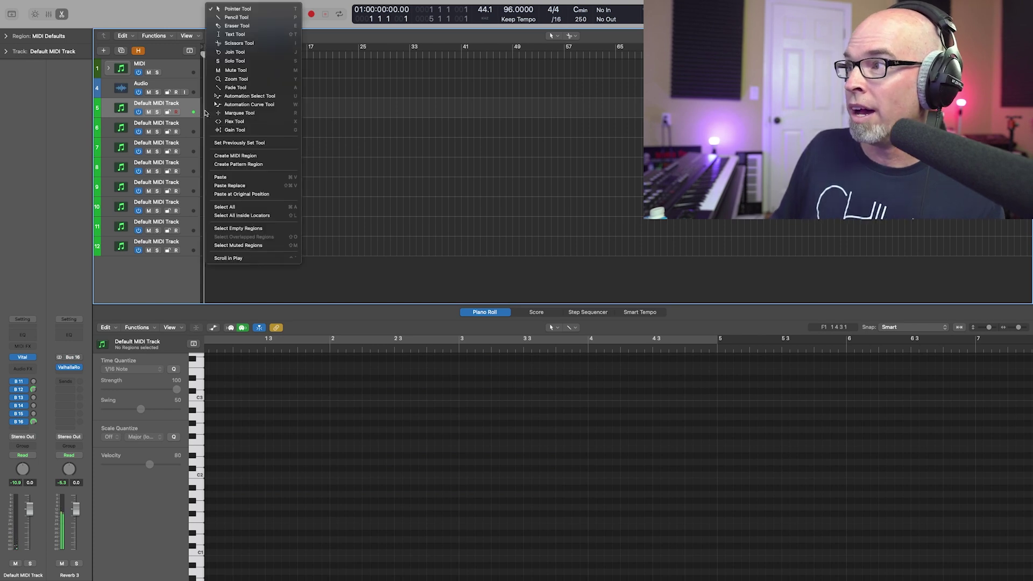
click(272, 160)
drag(210, 110, 409, 114)
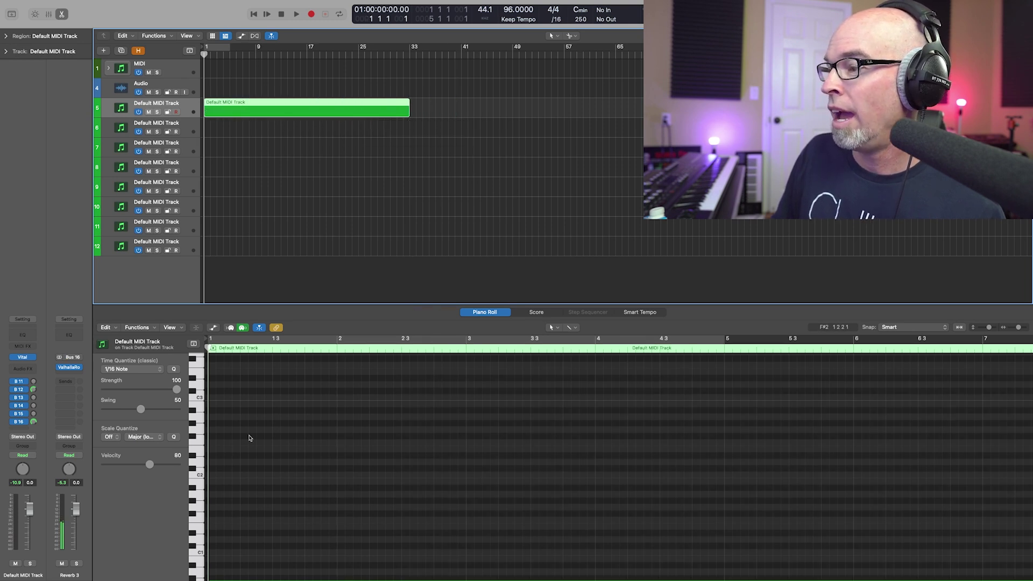
Step: Draw an E1 note spanning the whole region with the Pencil tool
scroll(273, 408, down, 5)
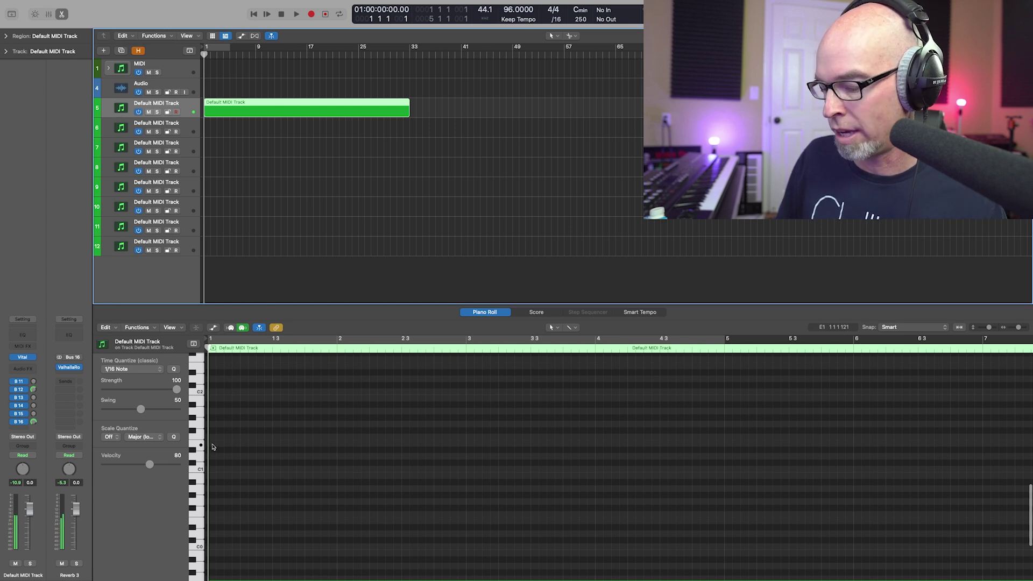
click(213, 446)
key(t)
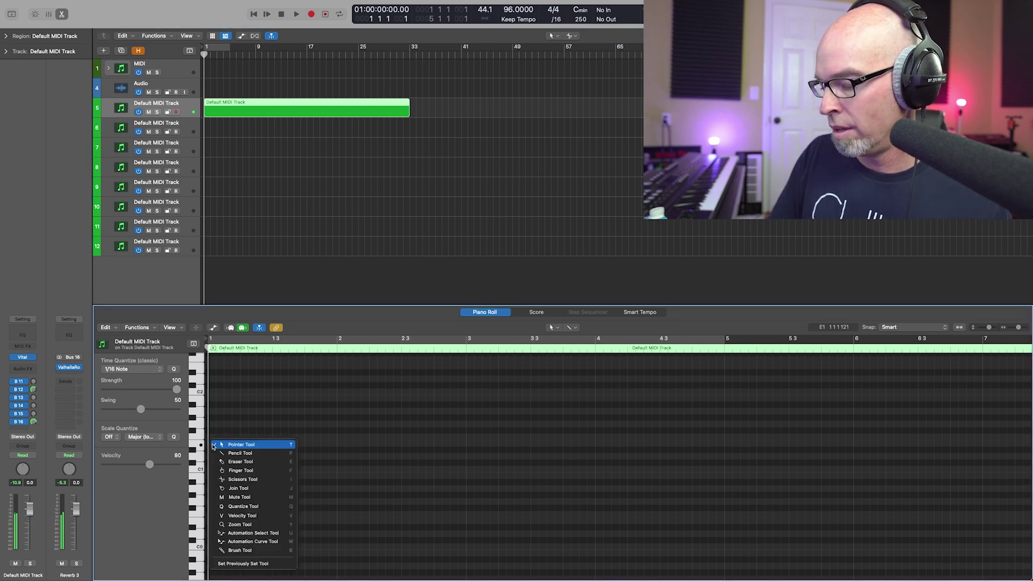
key(p)
click(213, 444)
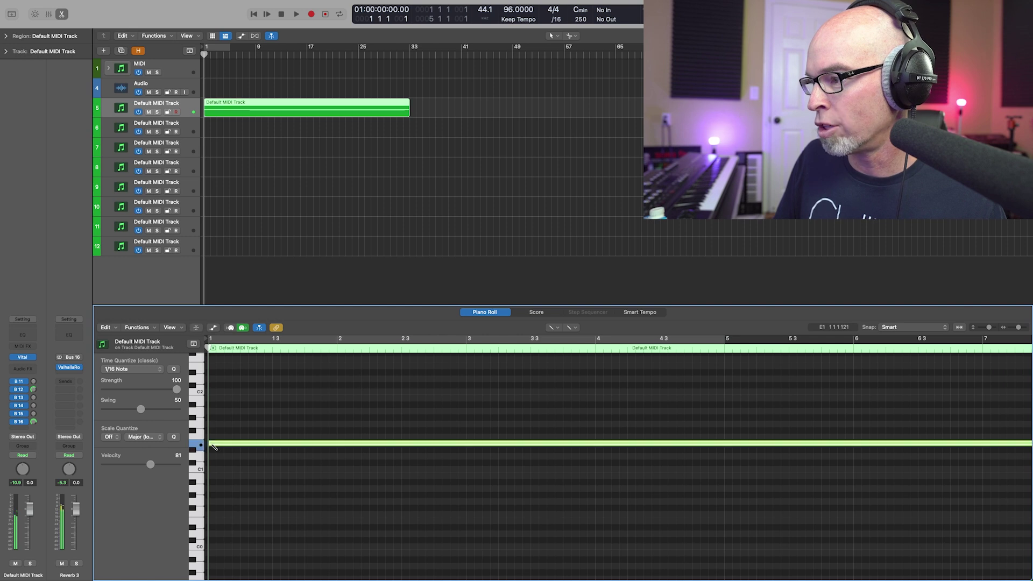
ctrl+alt+click(563, 382)
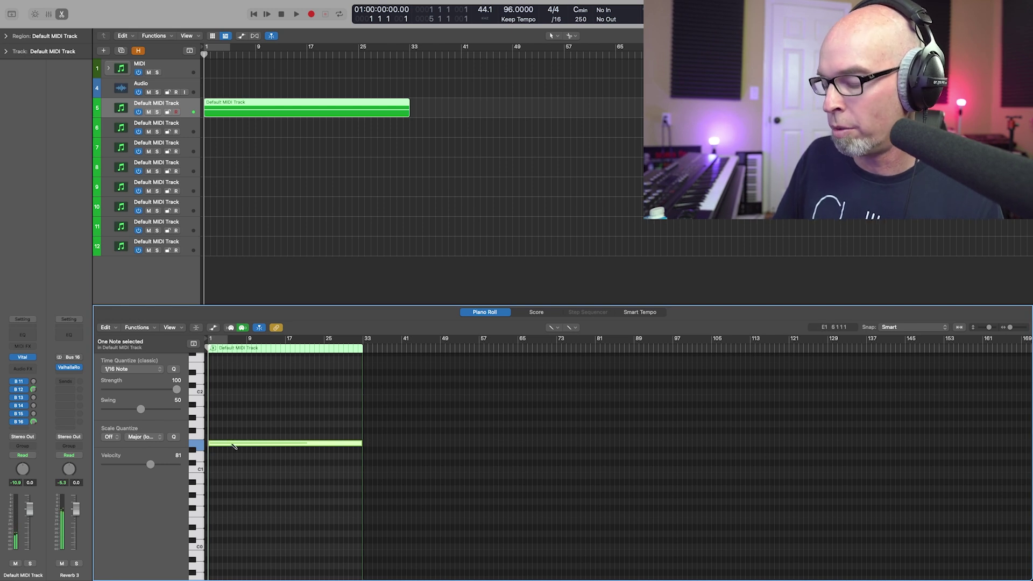
Step: Raise the E1 note's velocity to 90 with the Velocity tool
key(t)
key(v)
drag(236, 447, 345, 440)
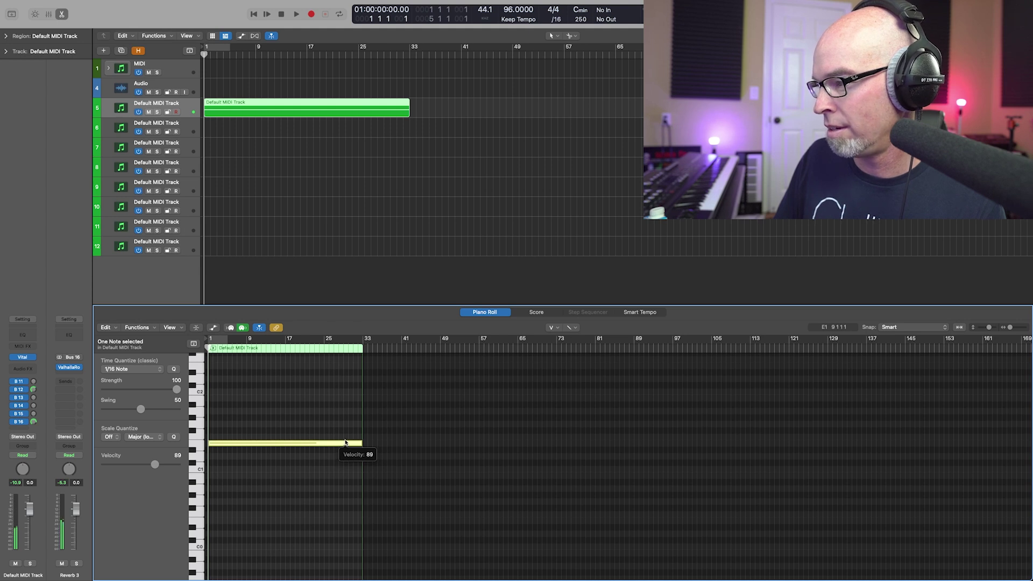
Step: Play the drone while raising Vital's Movement macro and setting The Temple macro to about 0.72, and close the synth window
key(space)
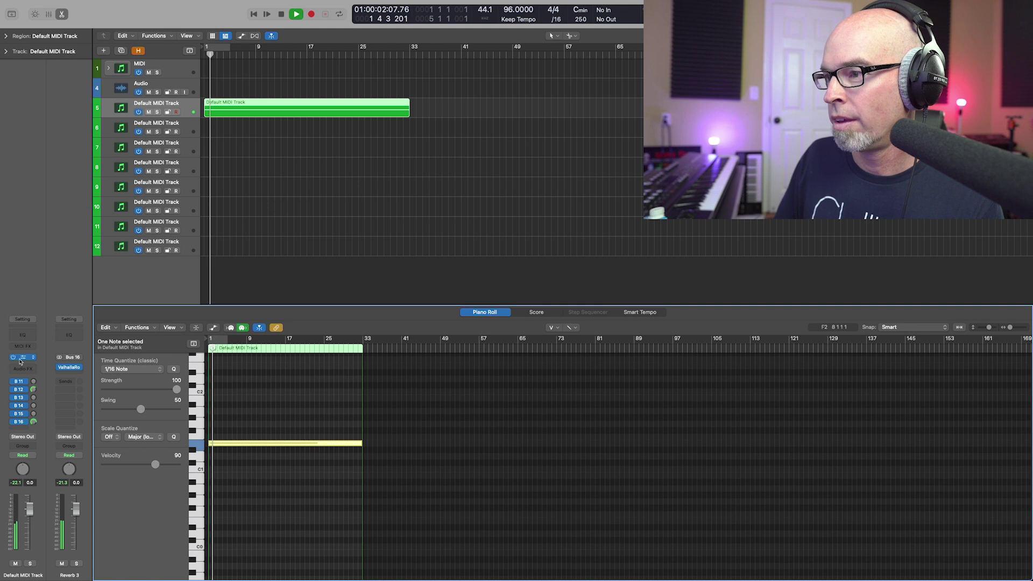
click(22, 356)
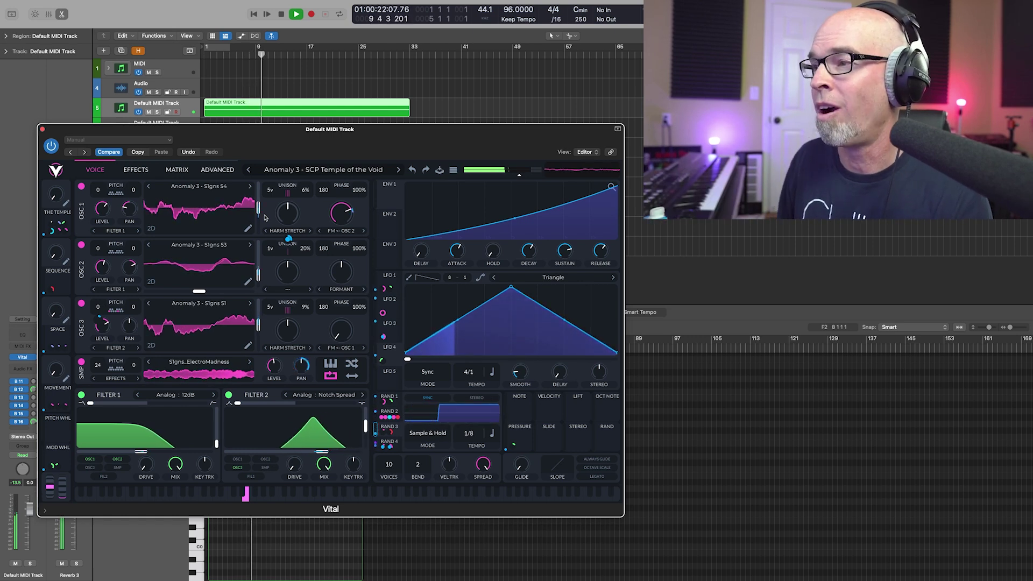
drag(56, 372, 63, 345)
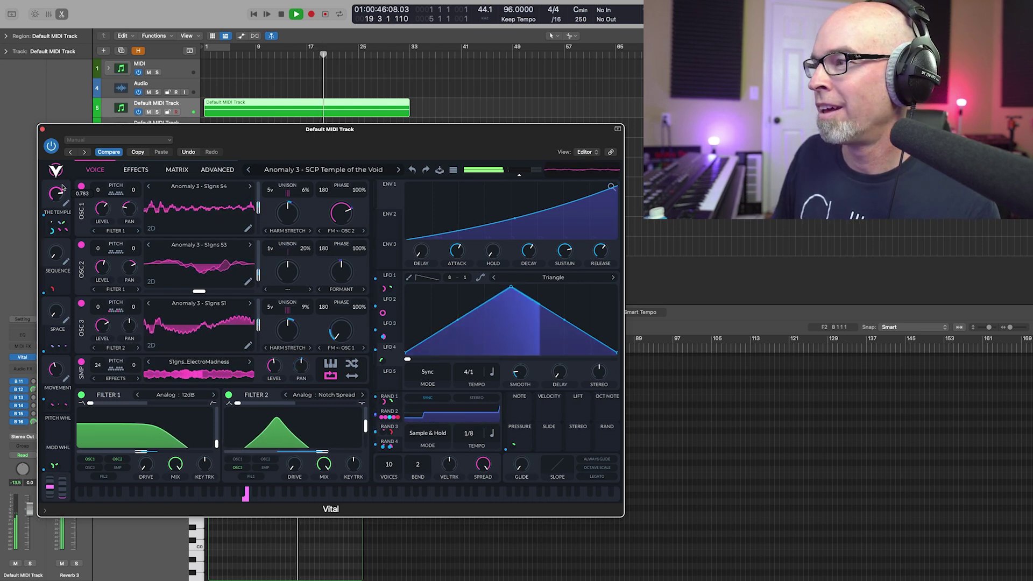
drag(63, 188, 61, 190)
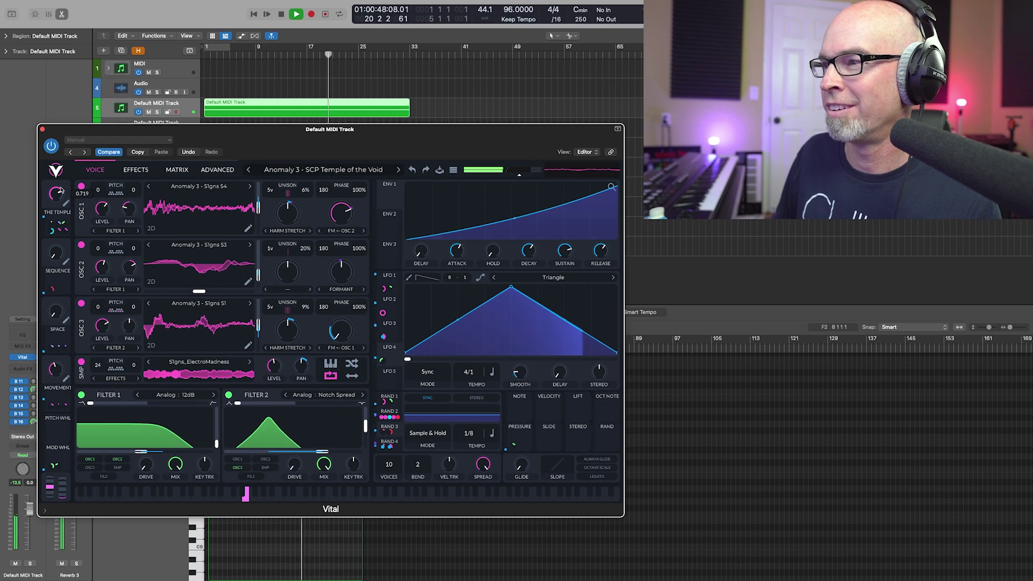
click(43, 130)
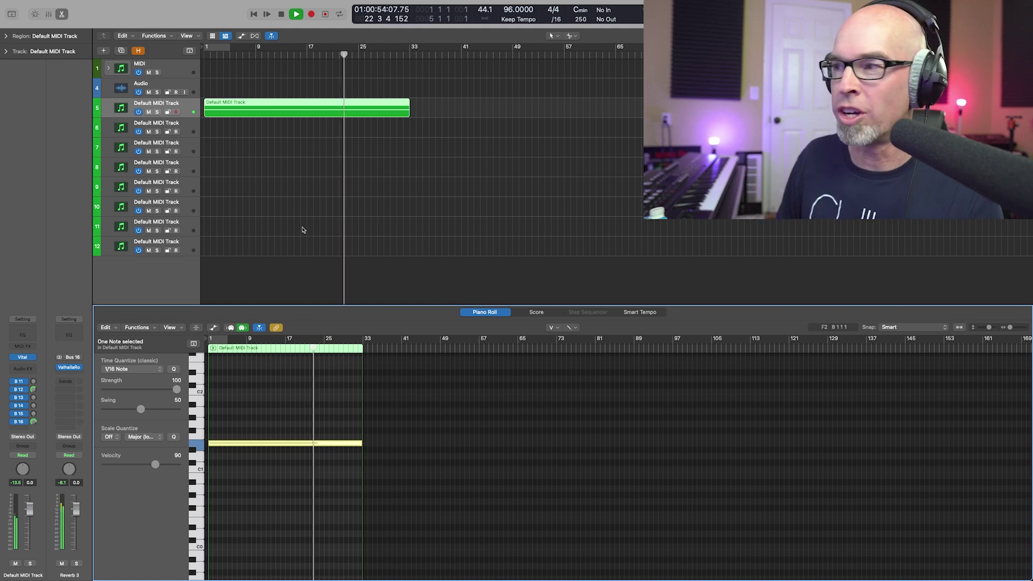
Step: Rename the drone track as temple of the void and stop playback
scroll(293, 223, right, 2)
double_click(170, 104)
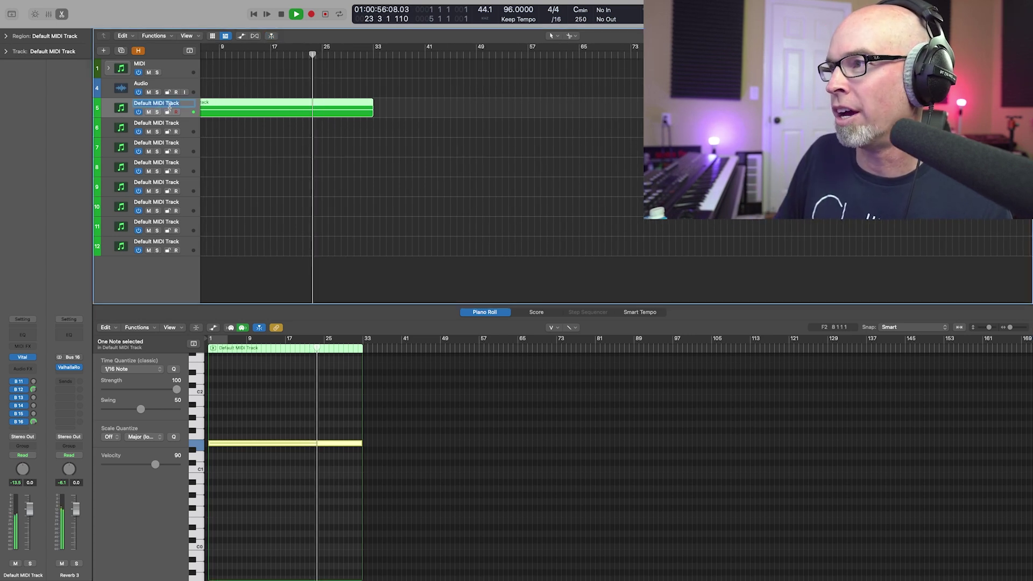
text(temple of the void)
key(Return)
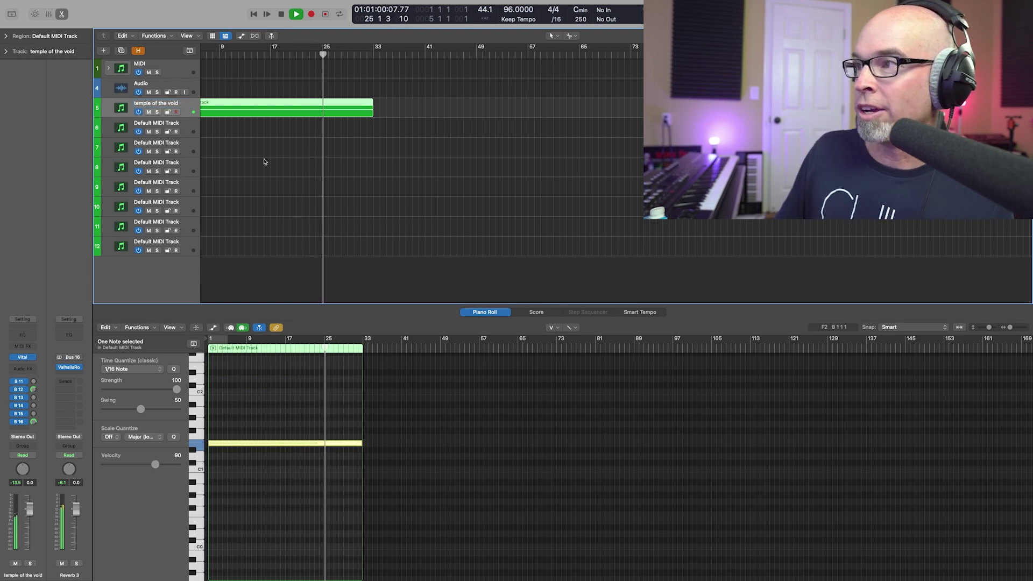
scroll(269, 151, left, 3)
key(space)
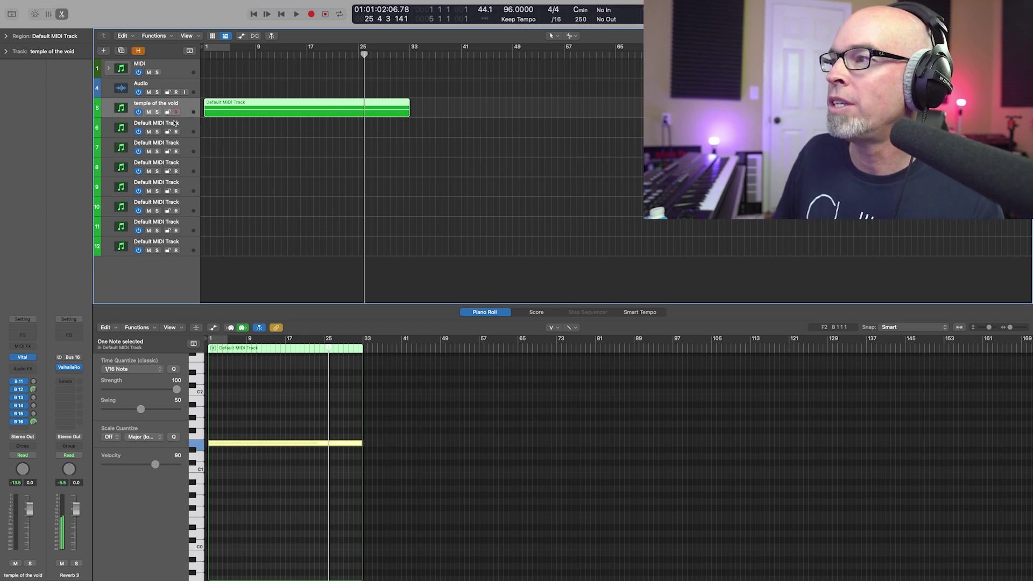
Step: Load the Vital synth on the empty MIDI track directly below the drone track
click(175, 124)
click(28, 357)
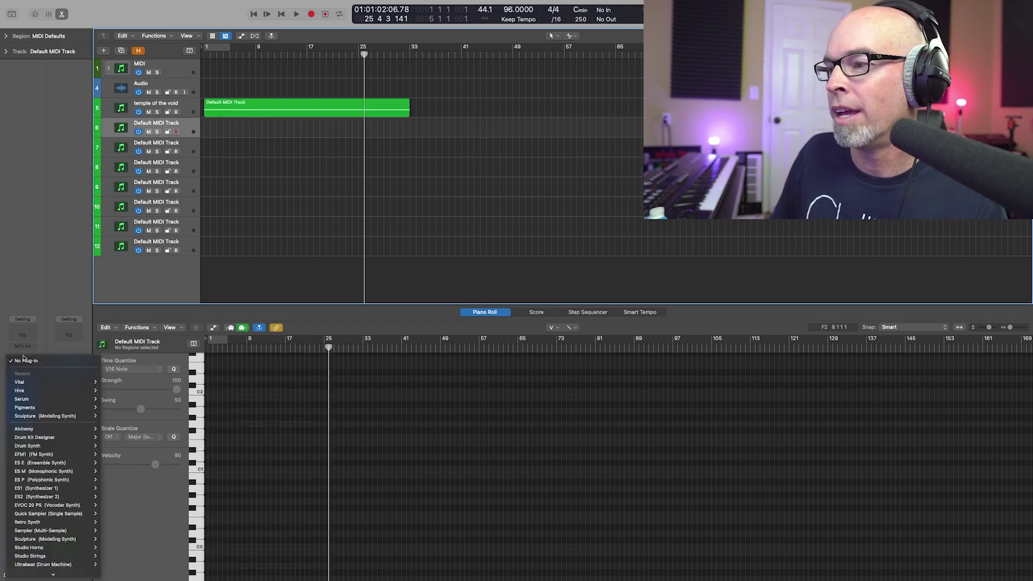
click(113, 382)
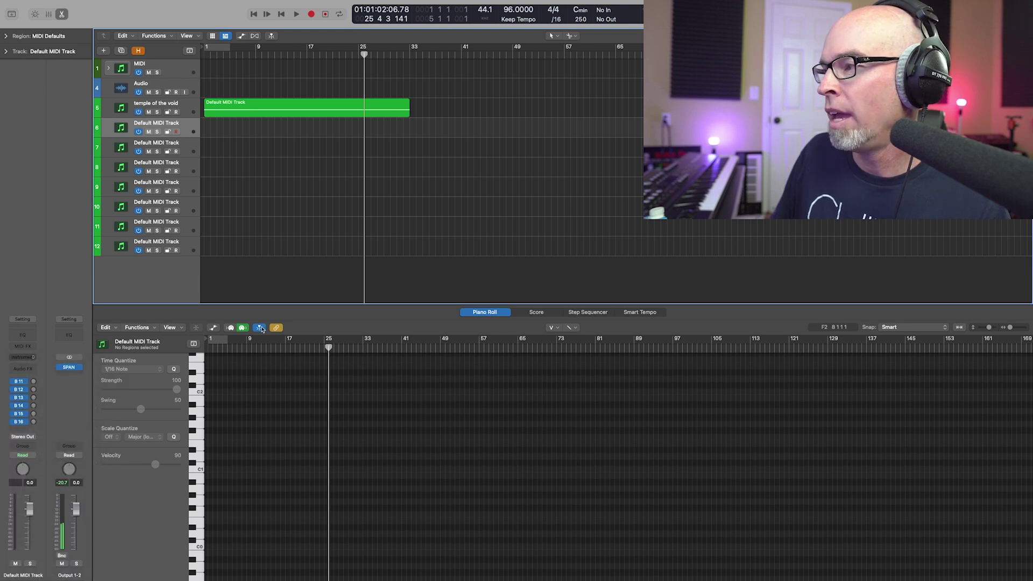
drag(503, 110, 232, 148)
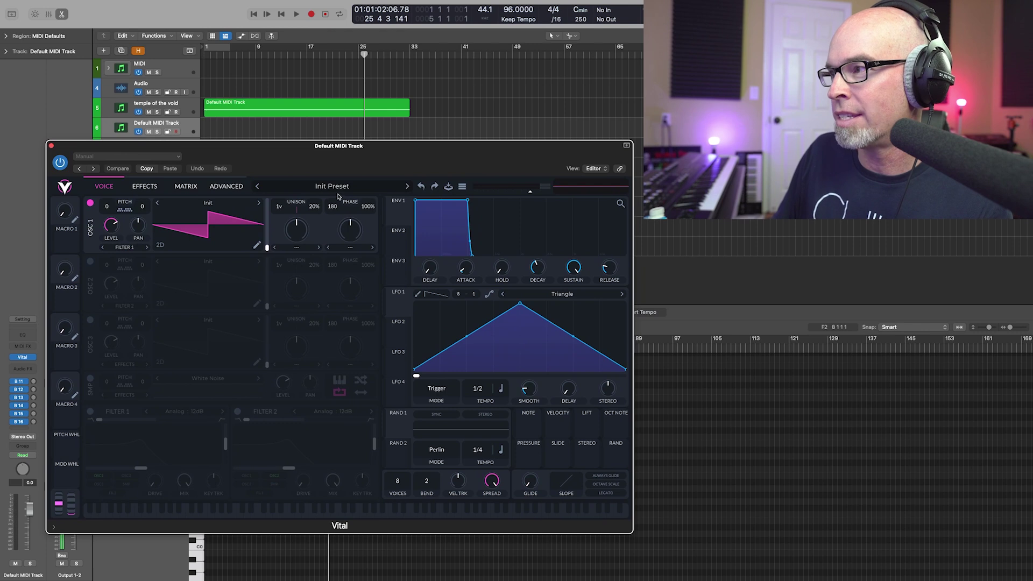
Step: Load the Anomaly 3 - PD Boundary Line preset from the Anomaly 3 by S1gns Of L1fe folder, with presets sorted by name
click(328, 186)
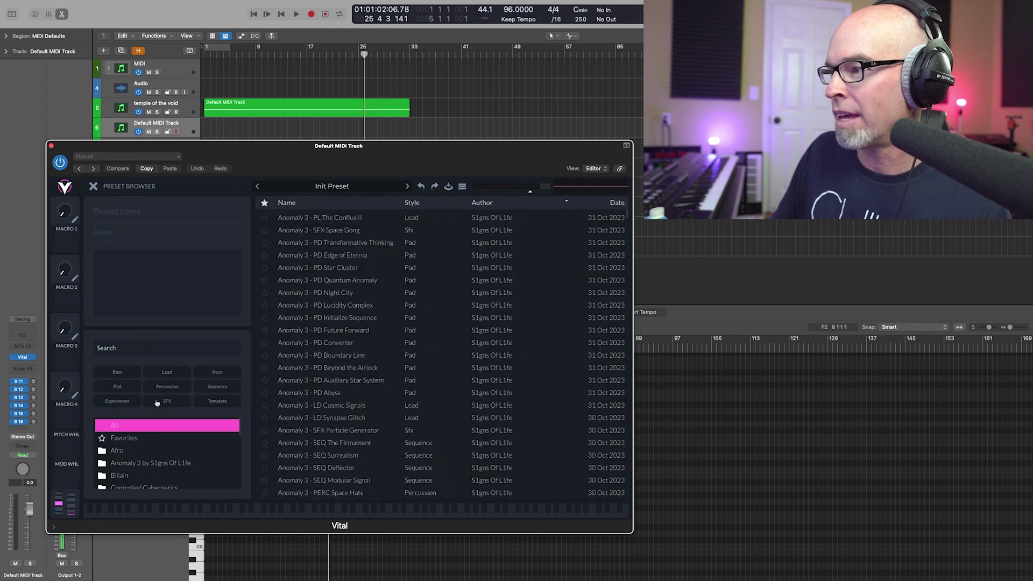
click(151, 447)
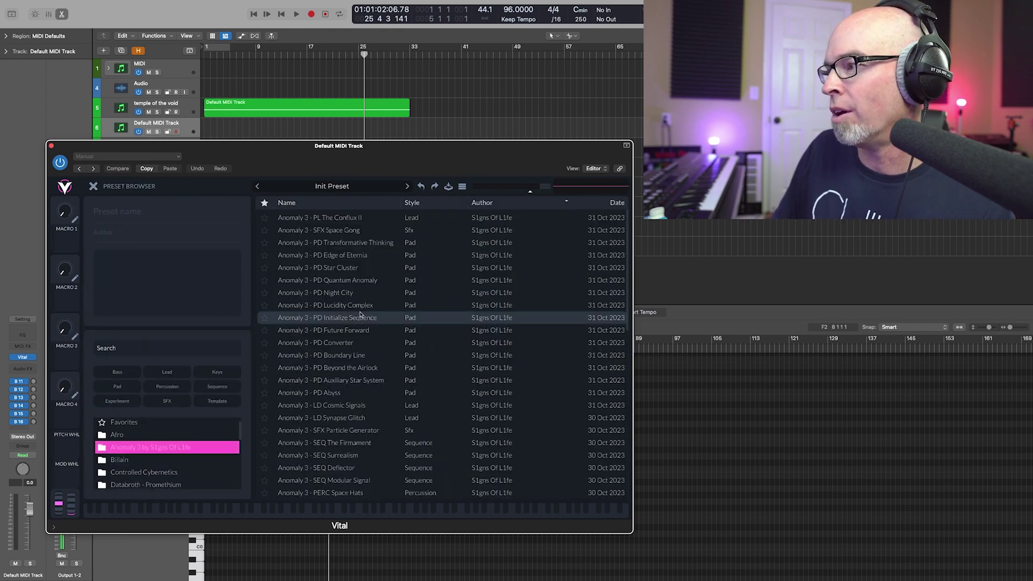
click(338, 205)
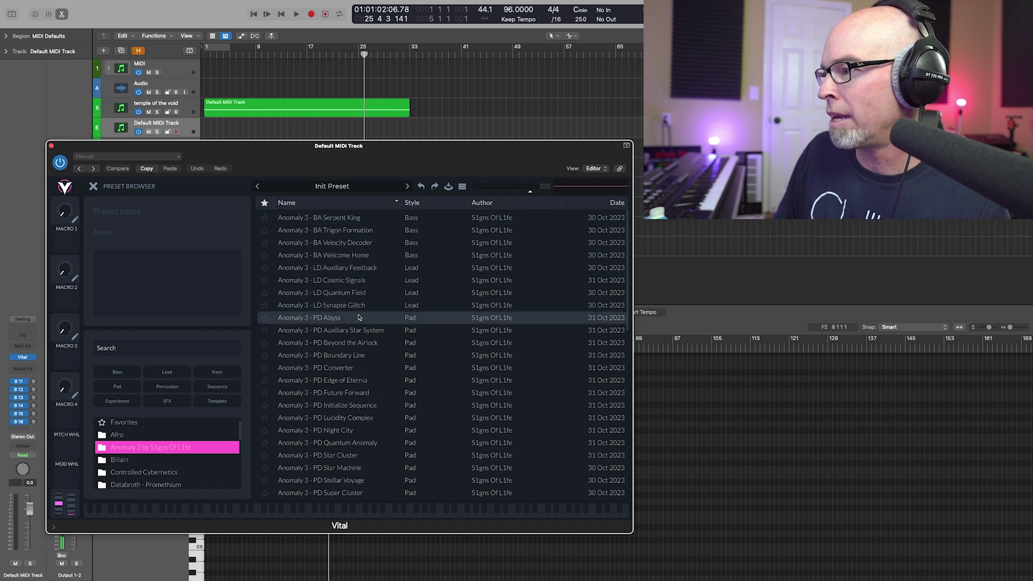
scroll(357, 316, down, 1)
scroll(358, 316, down, 1)
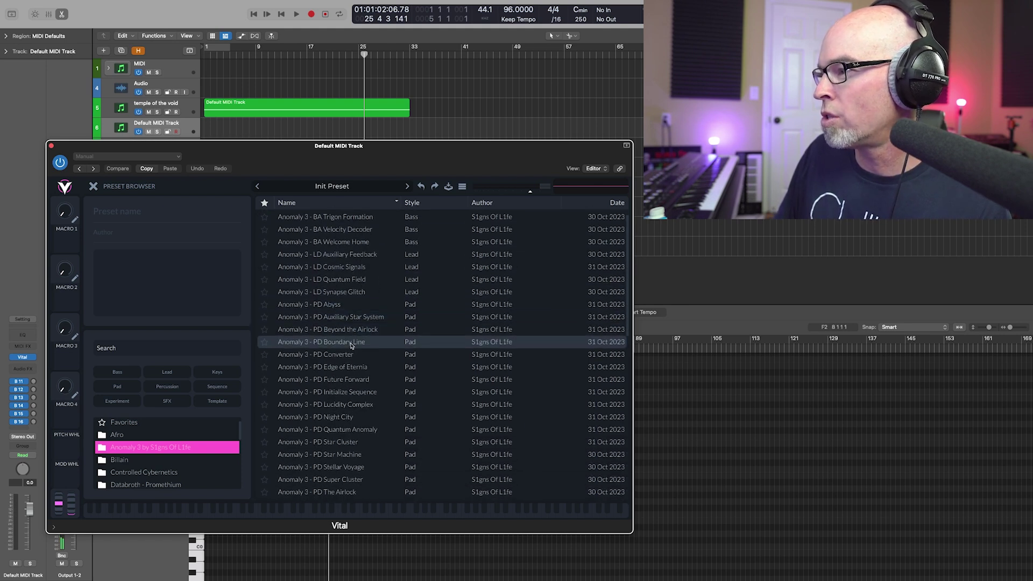
click(371, 344)
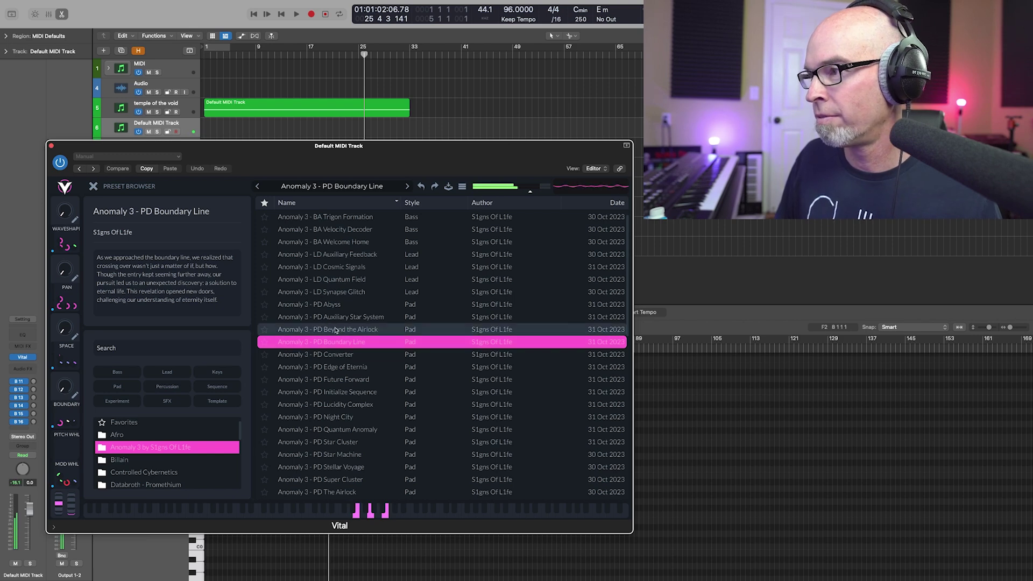
click(90, 186)
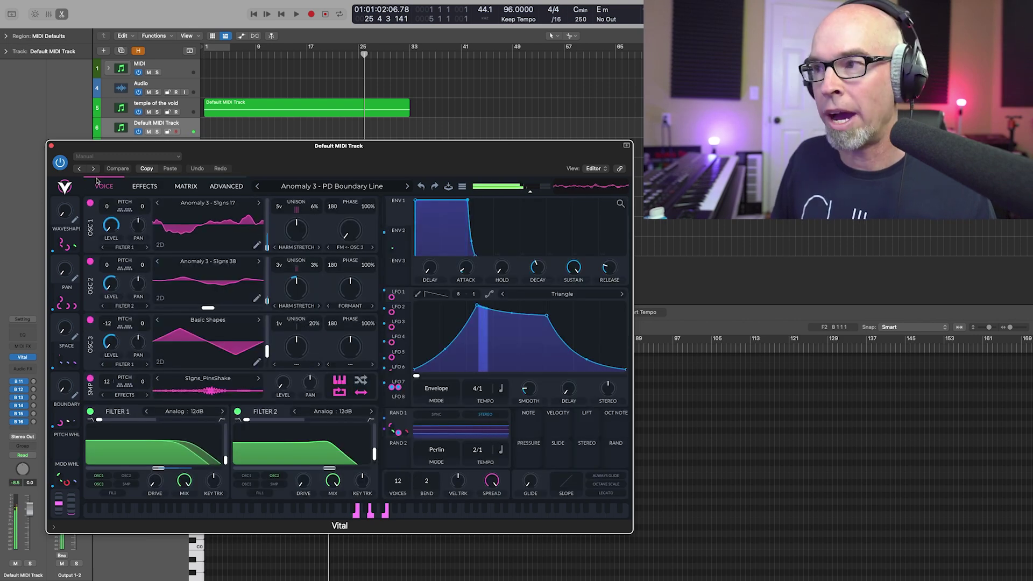
Step: Close the synth window, start playback and set the cycle range from bar 1 to bar 33
click(52, 146)
key(space)
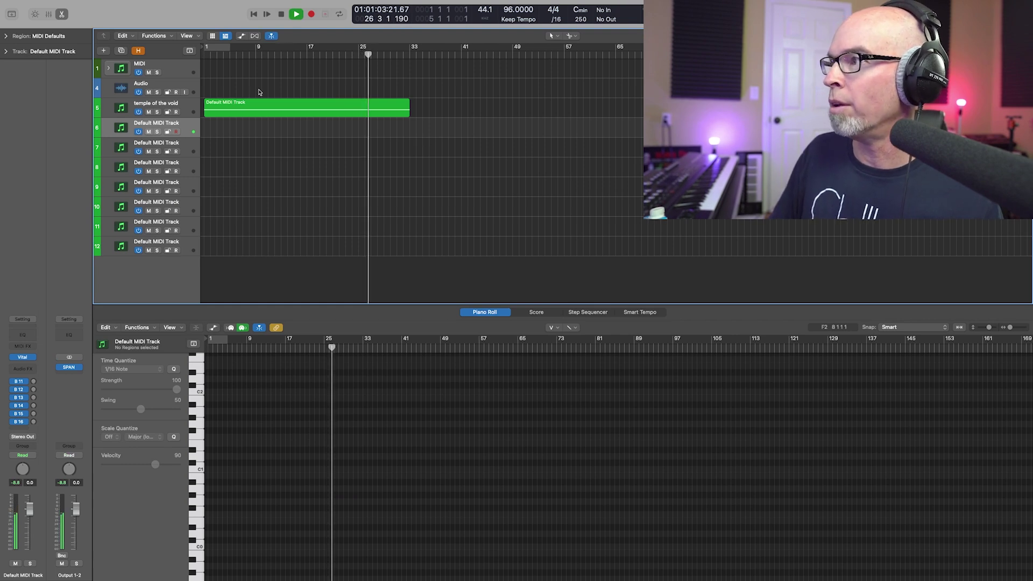
drag(217, 49, 407, 67)
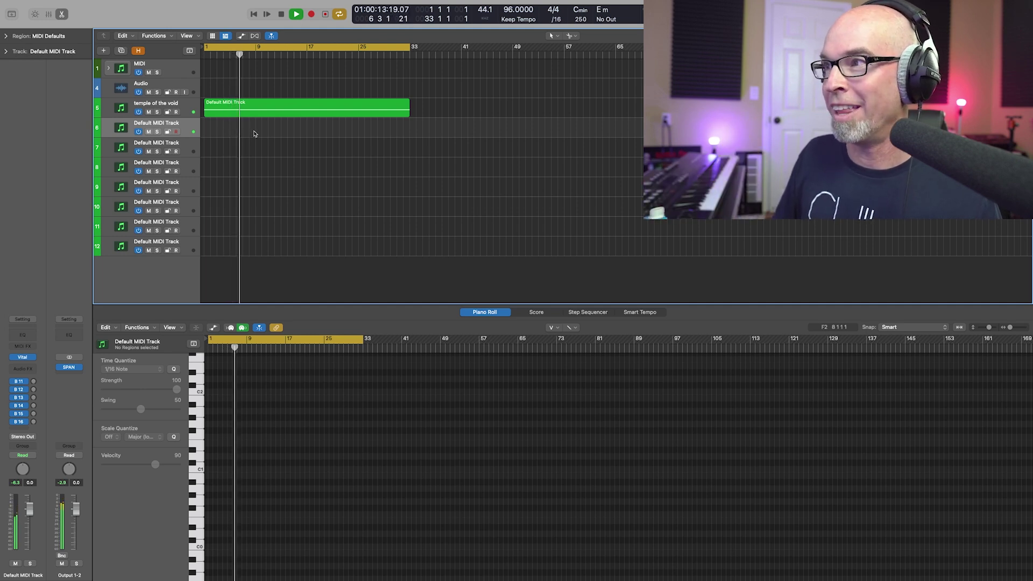
Step: Reopen Vital and examine the LFO shapes and modulation targets of the Boundary Line preset
click(23, 358)
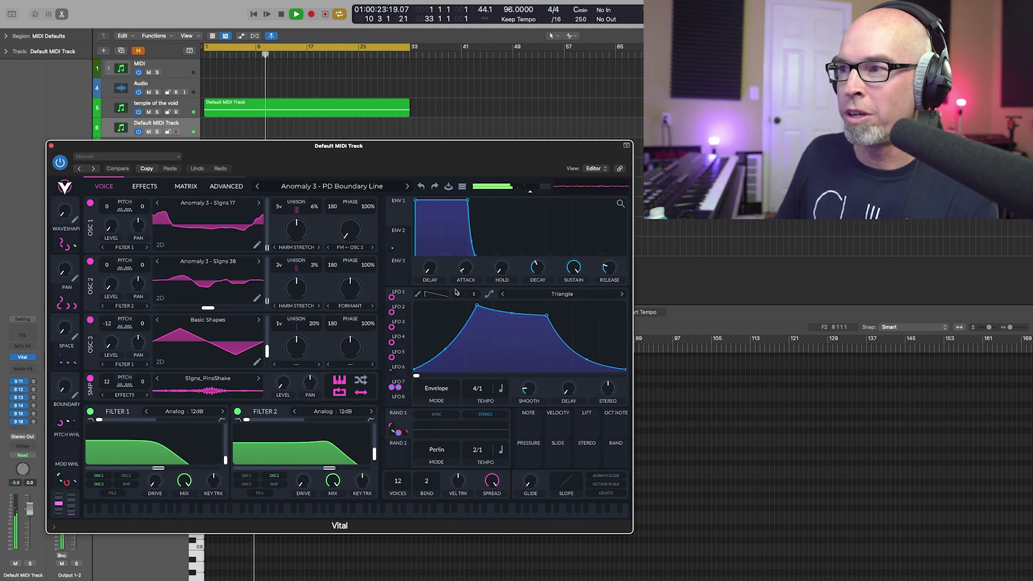
click(404, 314)
click(405, 333)
click(404, 309)
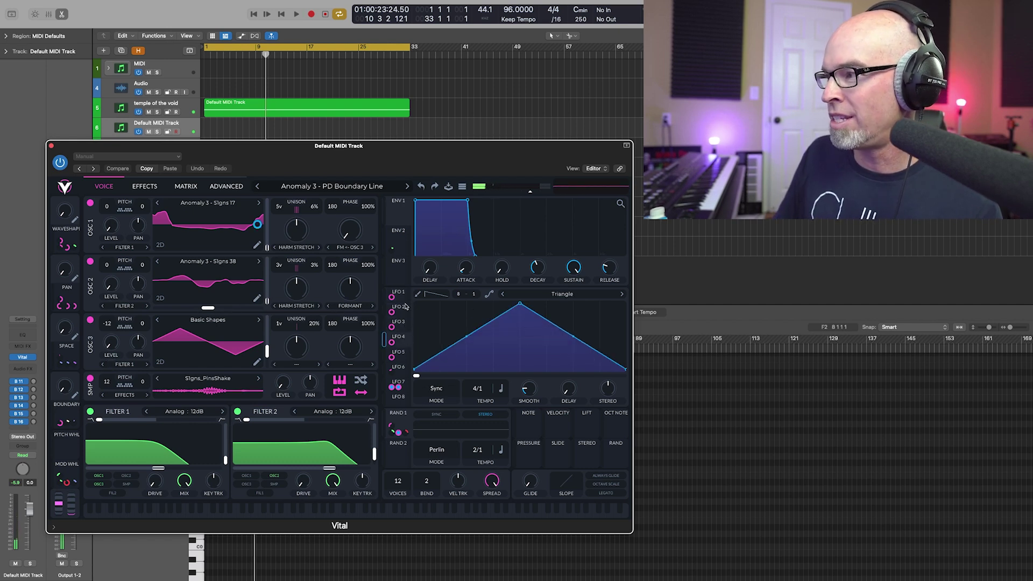
click(405, 300)
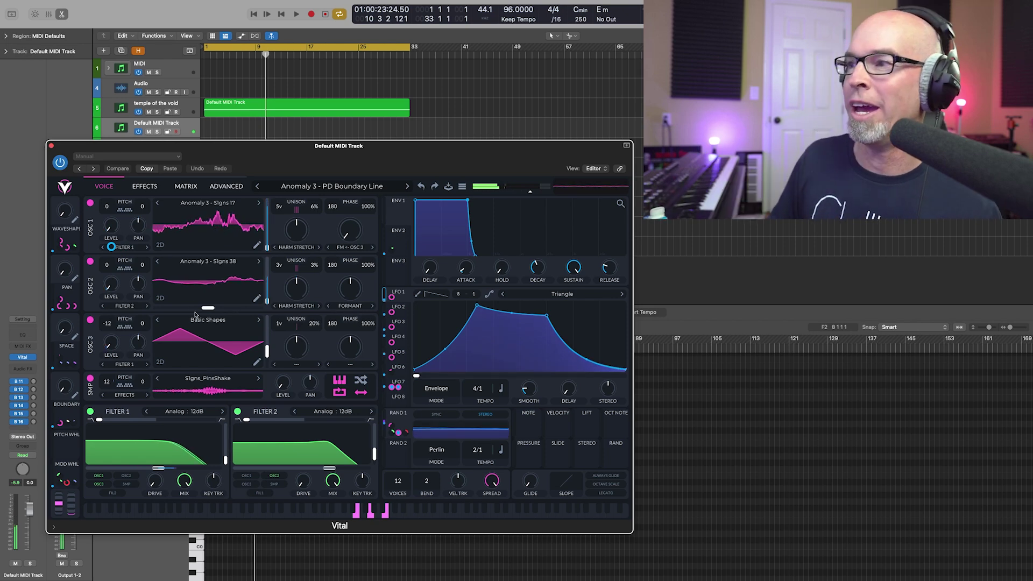
Step: Turn the mix of Vital's delay and reverb effects fully down and close the synth window
click(152, 186)
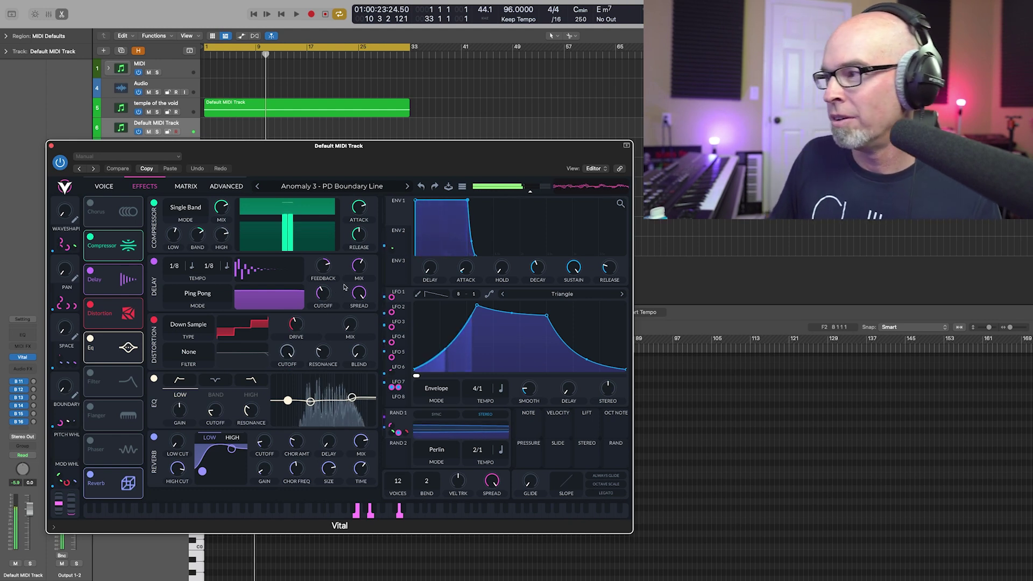
drag(365, 265, 364, 328)
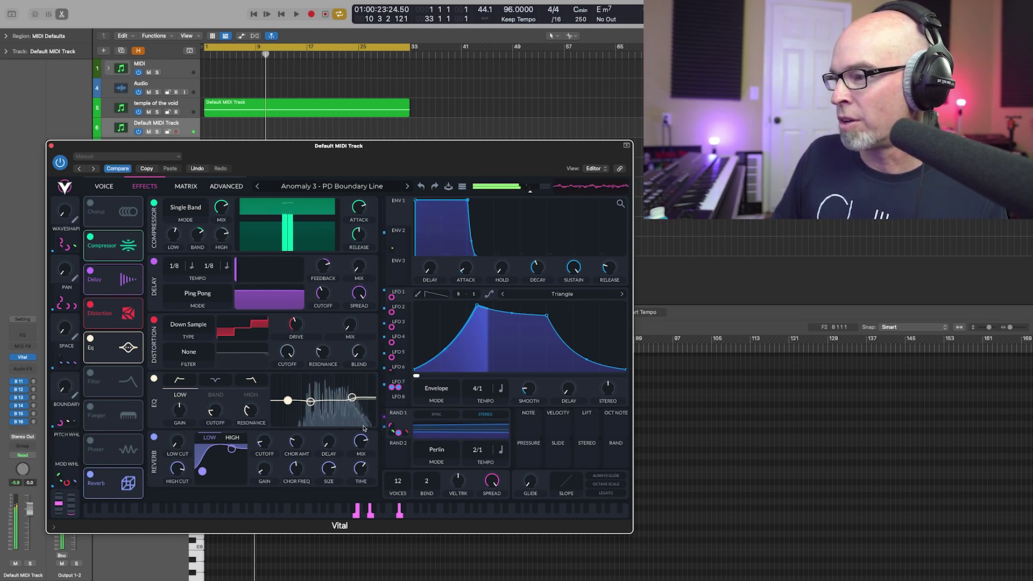
drag(361, 442, 361, 487)
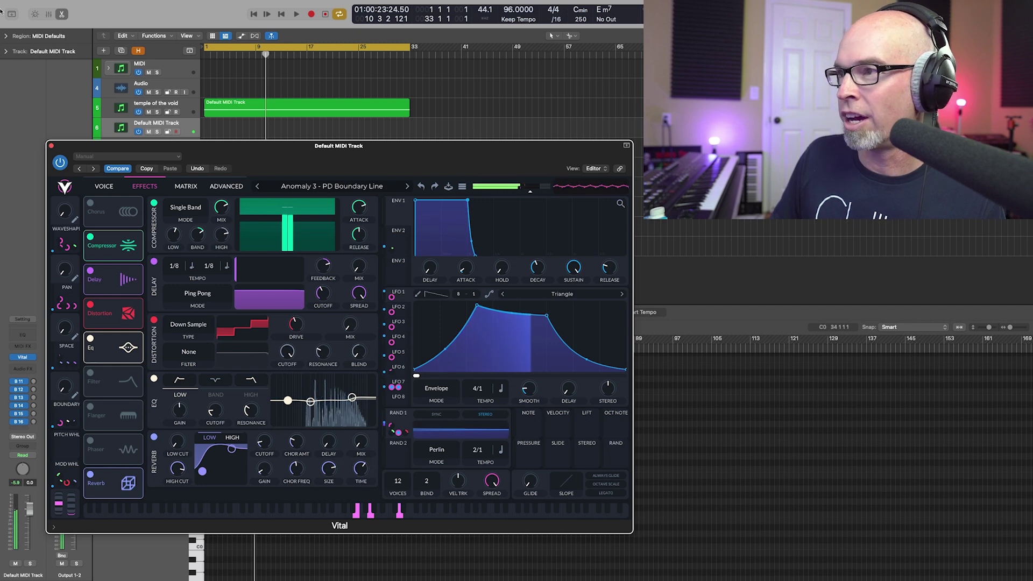
click(51, 146)
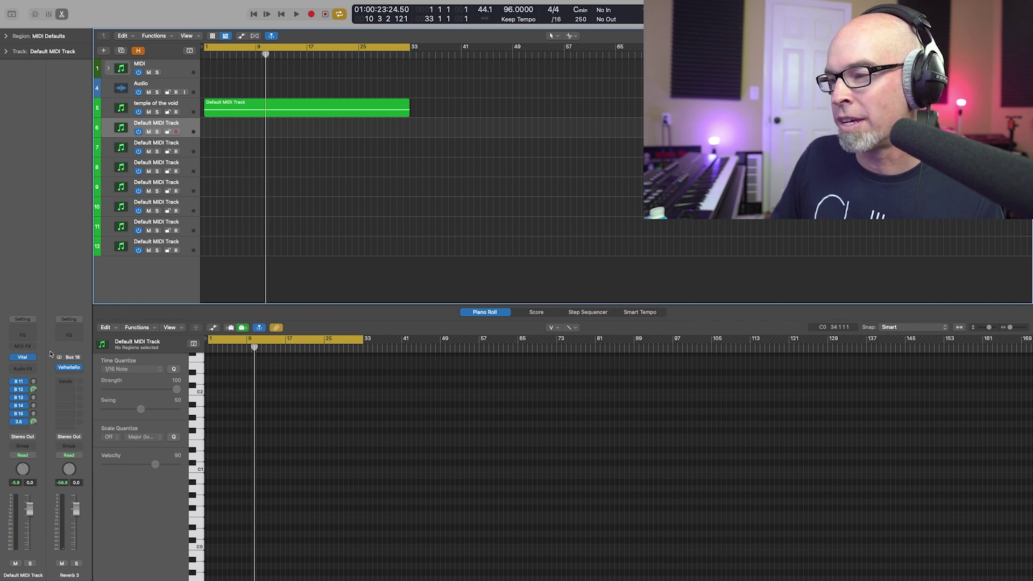
Step: Play the cycle from the start, set the Reverb 3 fader to 0.0 dB, capture the played pad notes as a region and stop
key(Return)
key(space)
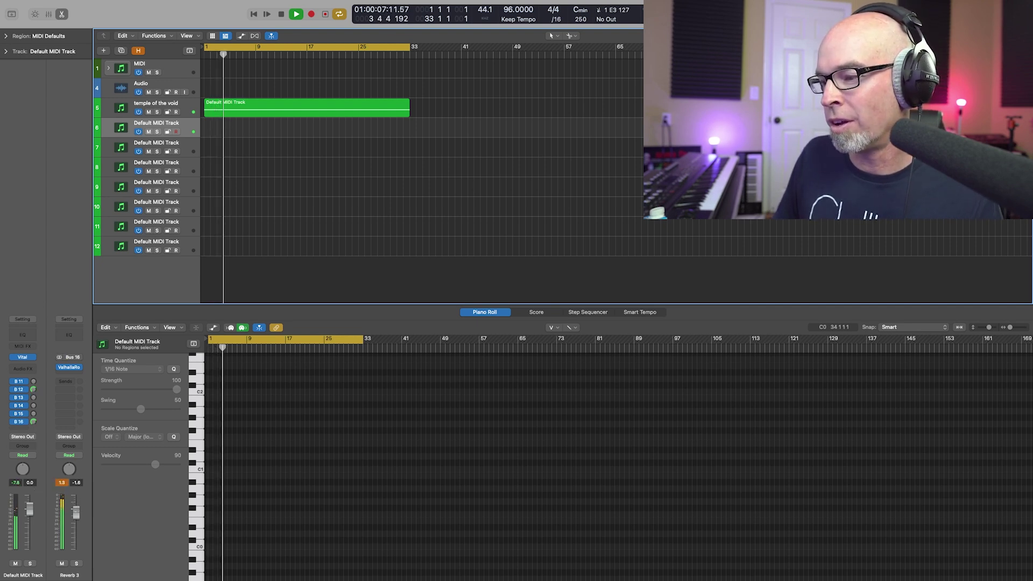
click(76, 516)
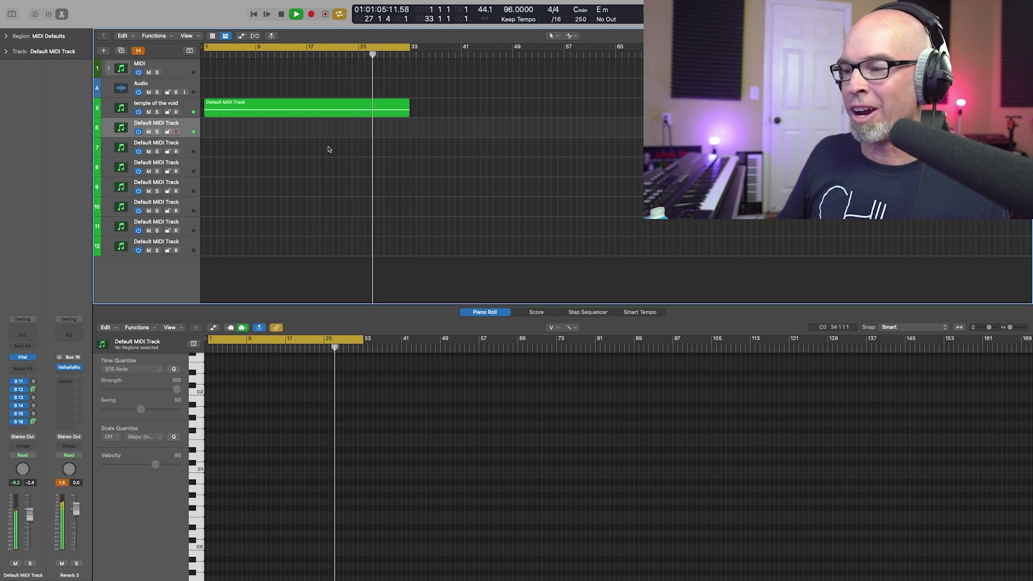
click(325, 18)
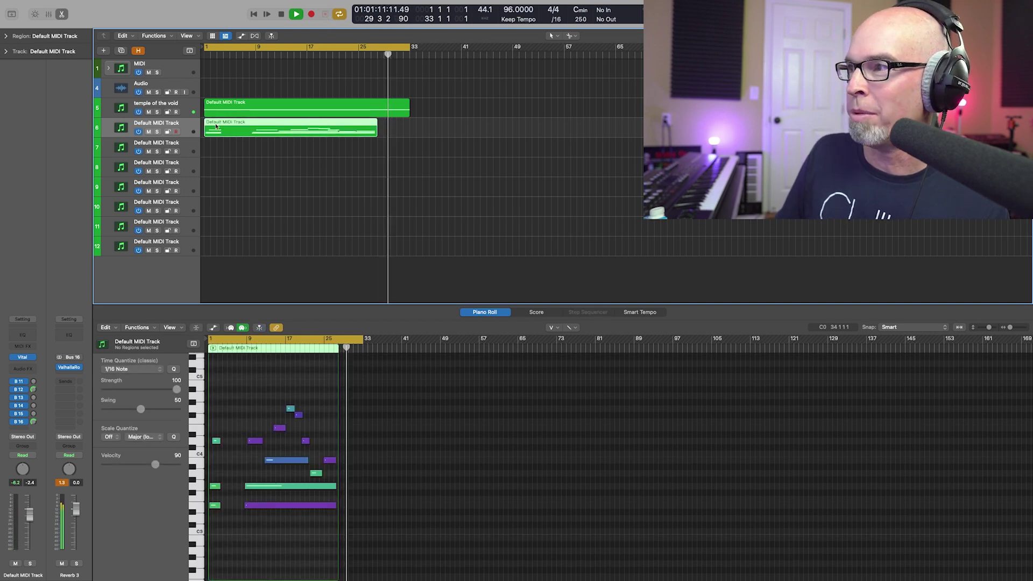
key(space)
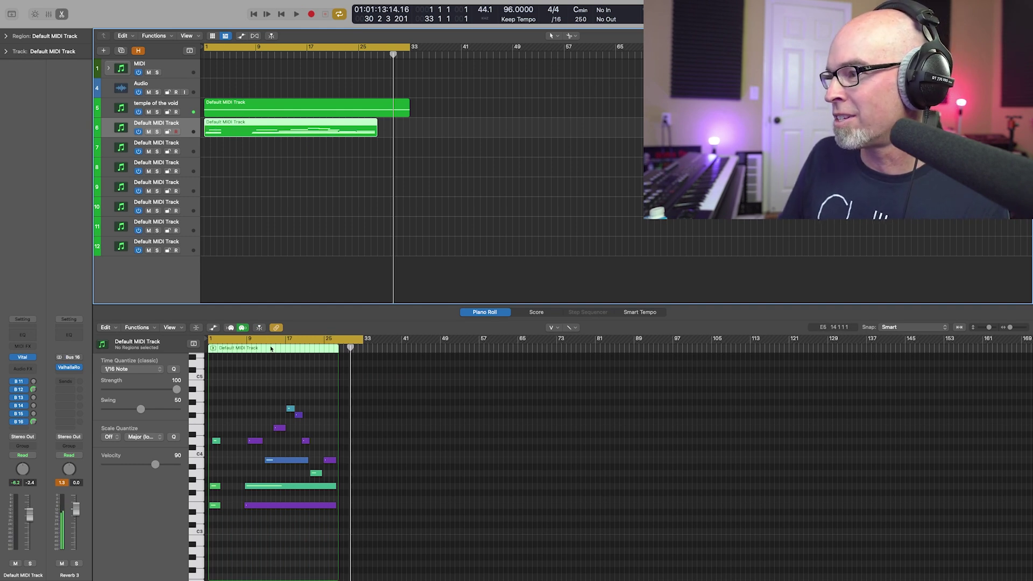
Step: Delete the short notes in the opening bars of the captured pad region
click(275, 339)
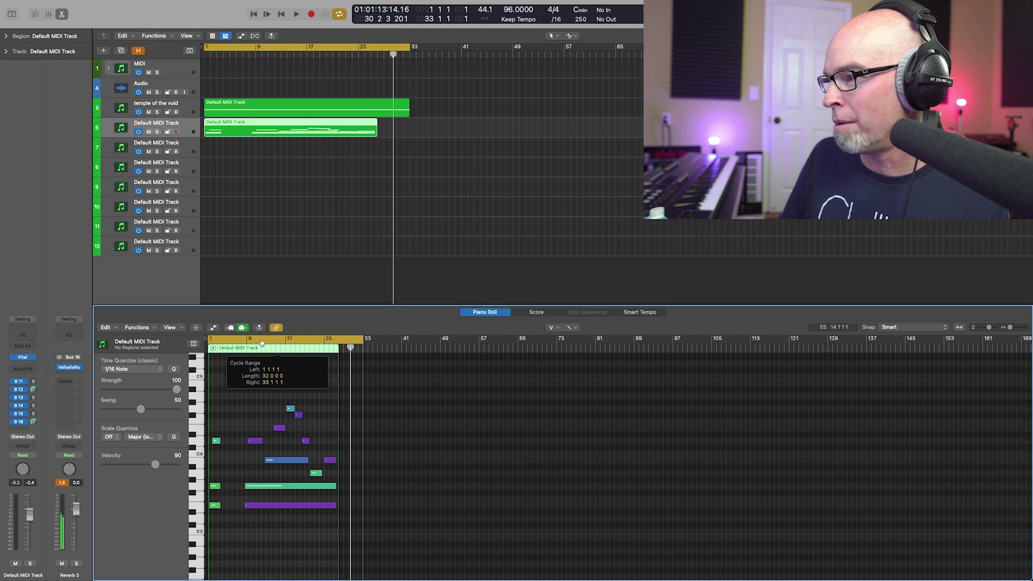
scroll(303, 405, down, 4)
scroll(306, 405, right, 10)
scroll(258, 410, left, 2)
scroll(253, 410, left, 15)
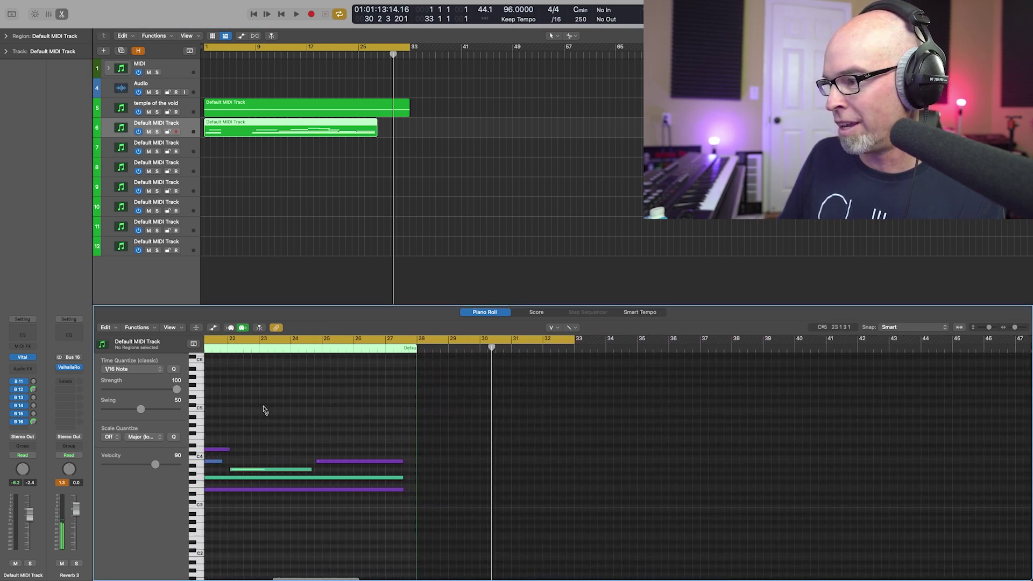
scroll(286, 410, left, 7)
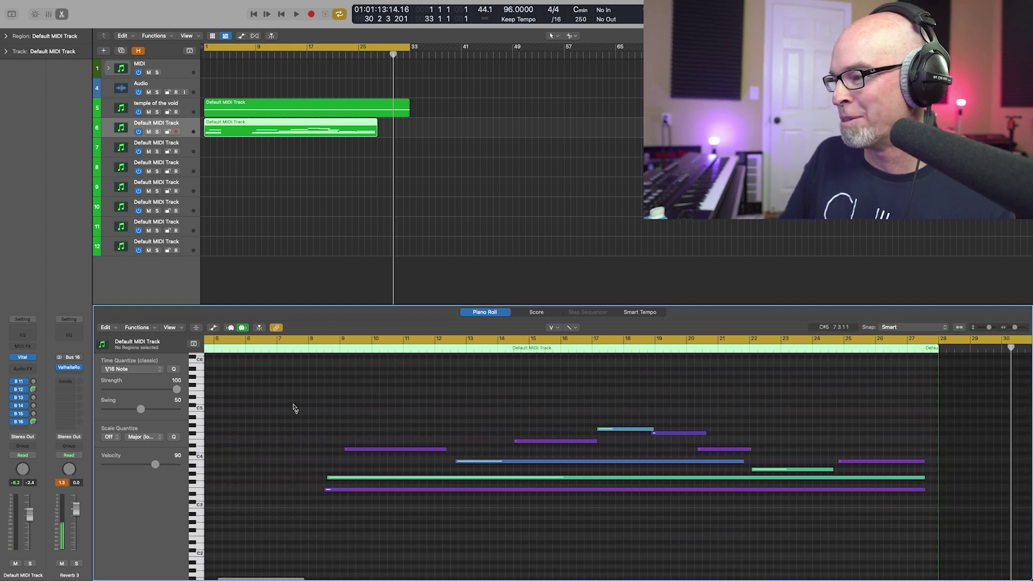
drag(291, 488, 224, 423)
key(Delete)
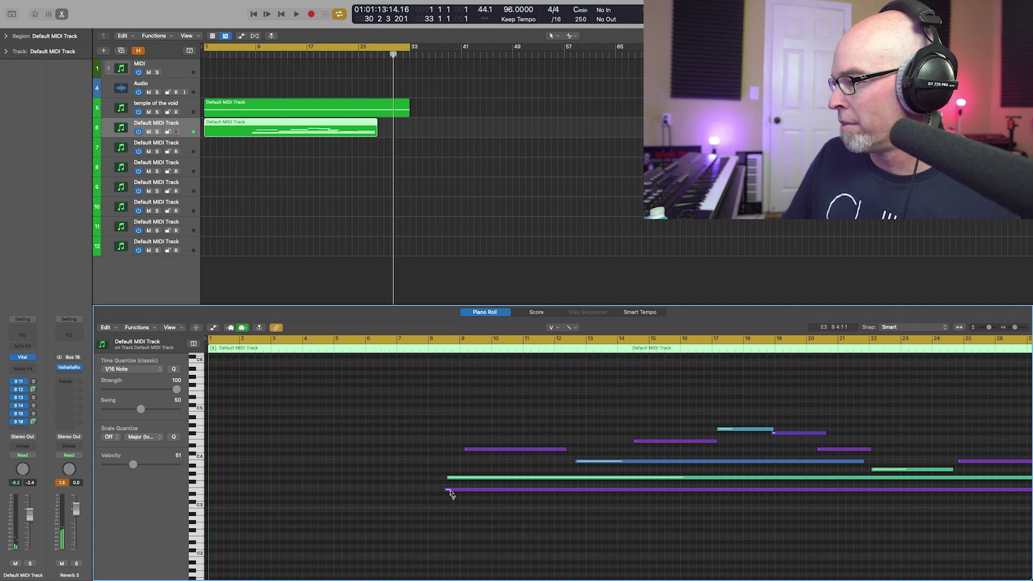
Step: Extend three pad notes to start earlier: the lowest at about bar 1.5, the next at about bar 4, the third at about bar 7
drag(445, 490, 225, 491)
drag(450, 478, 314, 478)
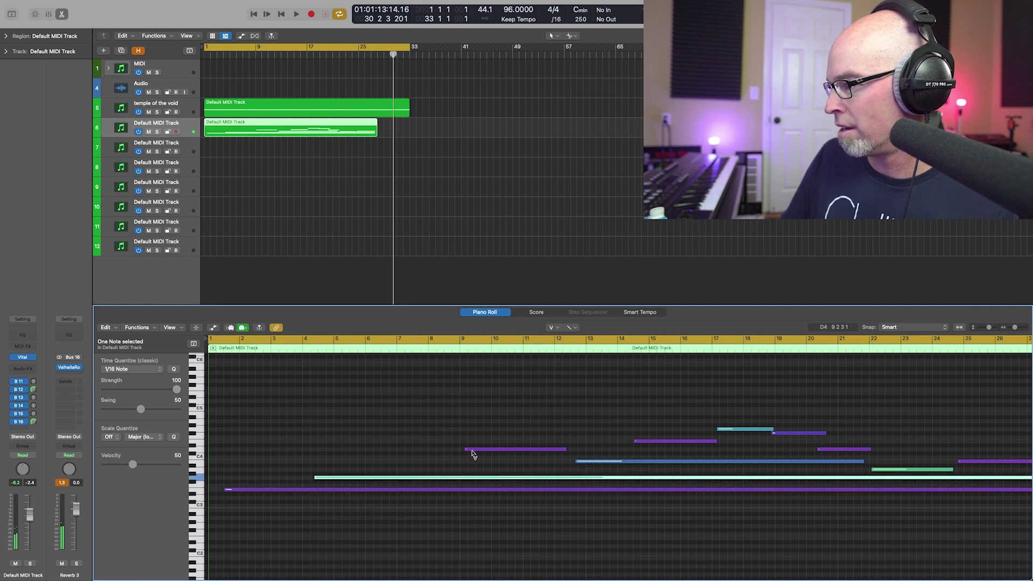
drag(465, 449, 410, 450)
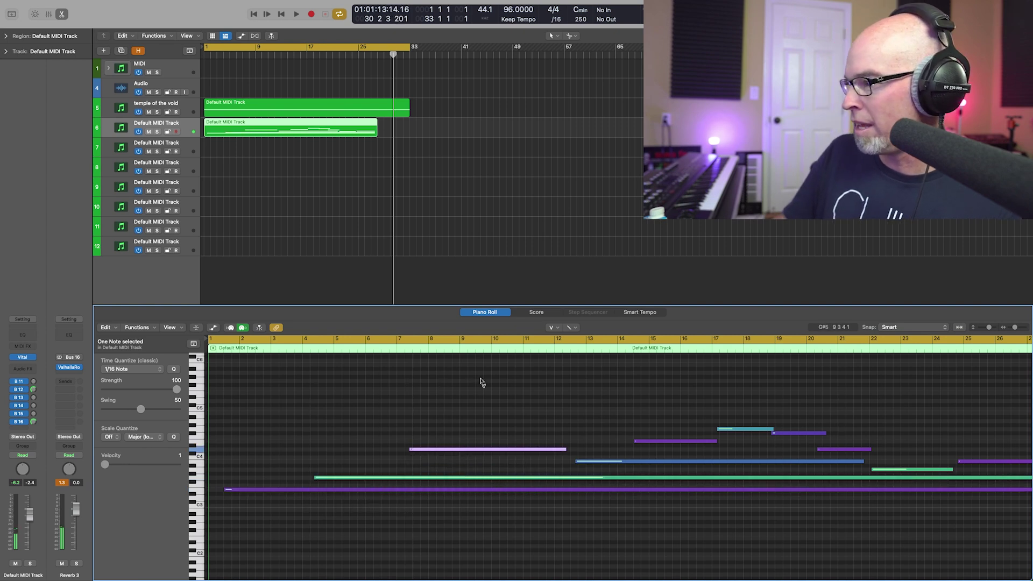
scroll(657, 453, up, 4)
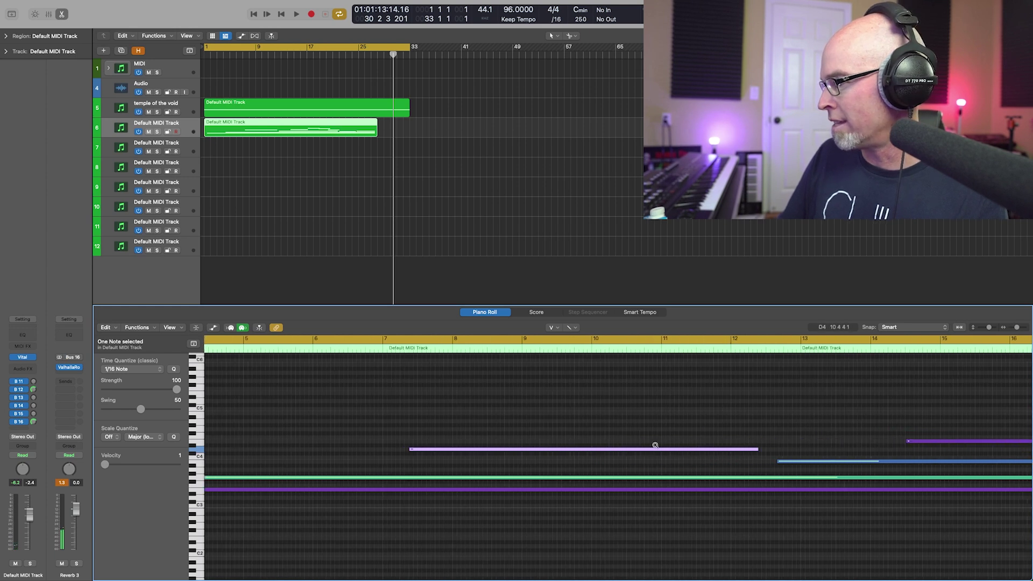
scroll(645, 419, down, 10)
scroll(249, 411, up, 3)
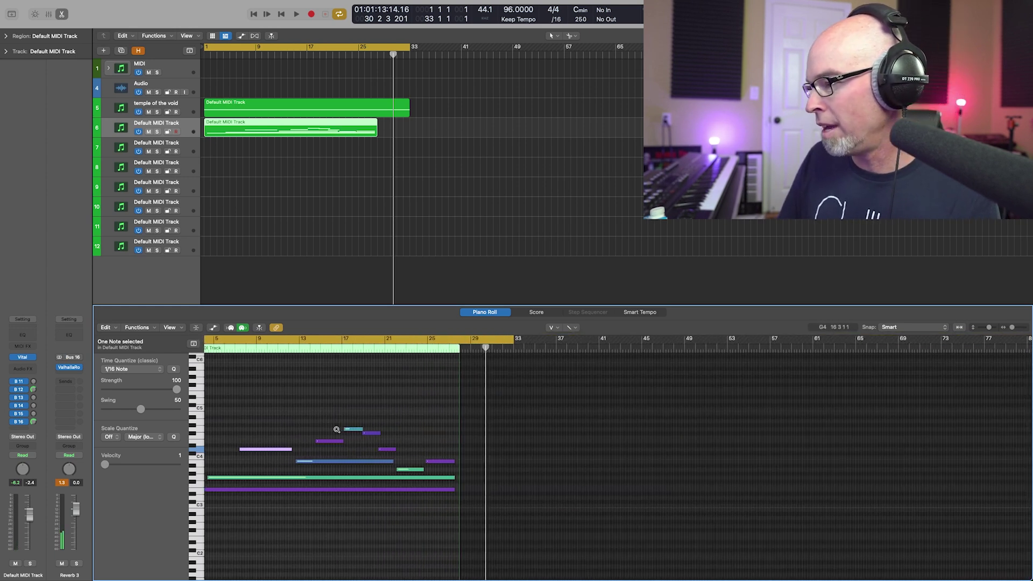
Step: Play the cycle from the start, lower the pad track's fader to -3.5 dB and set Vital's output volume to about -8 dB
key(space)
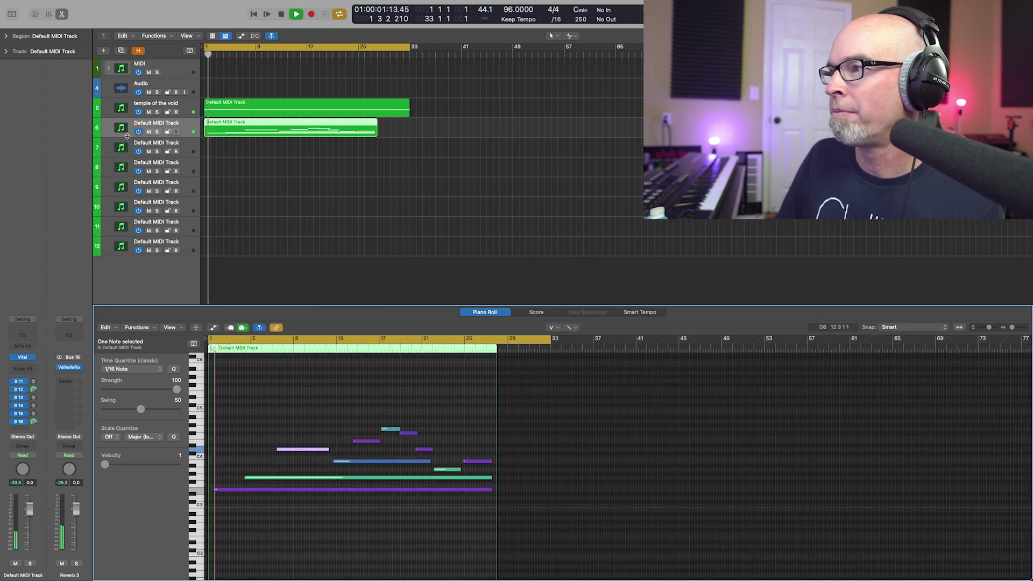
click(149, 126)
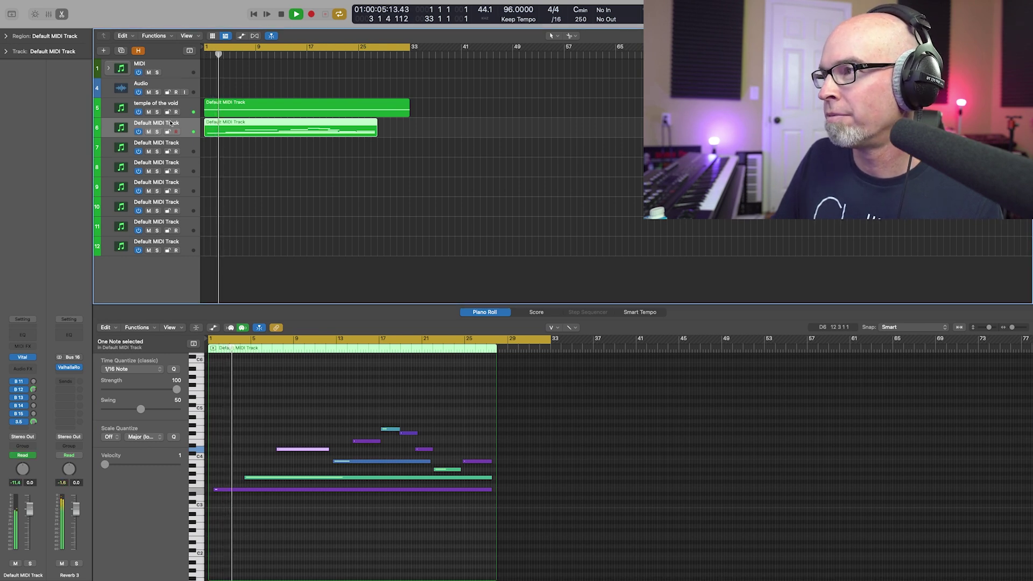
drag(29, 509, 29, 517)
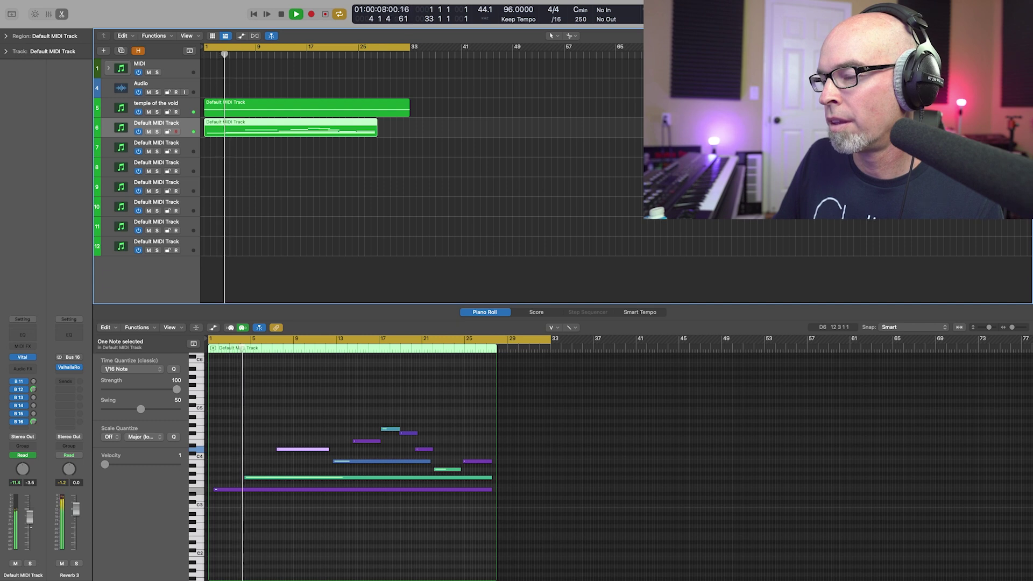
click(22, 358)
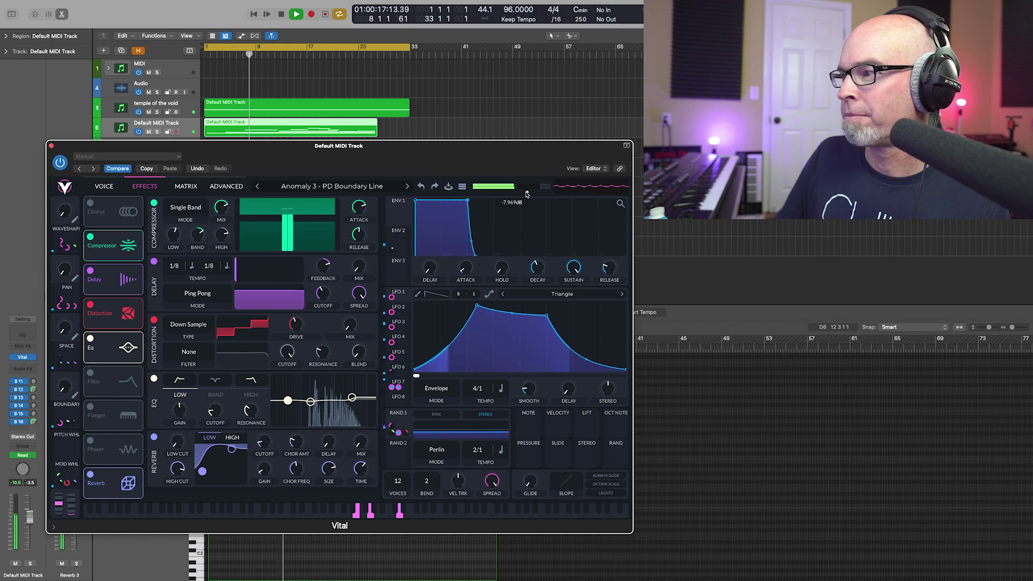
click(51, 147)
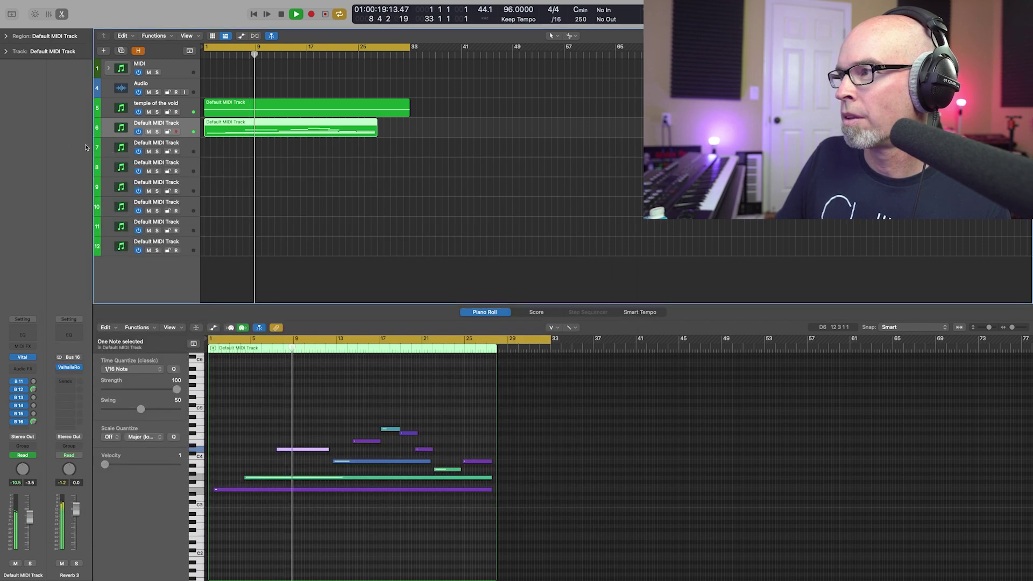
Step: Extend the pad region to bar 33 with its held notes lengthened to about bar 30, and loop the drone region to bar 65
mouse_move(376, 126)
mouse_down()
mouse_move(411, 131)
mouse_move(380, 132)
mouse_up()
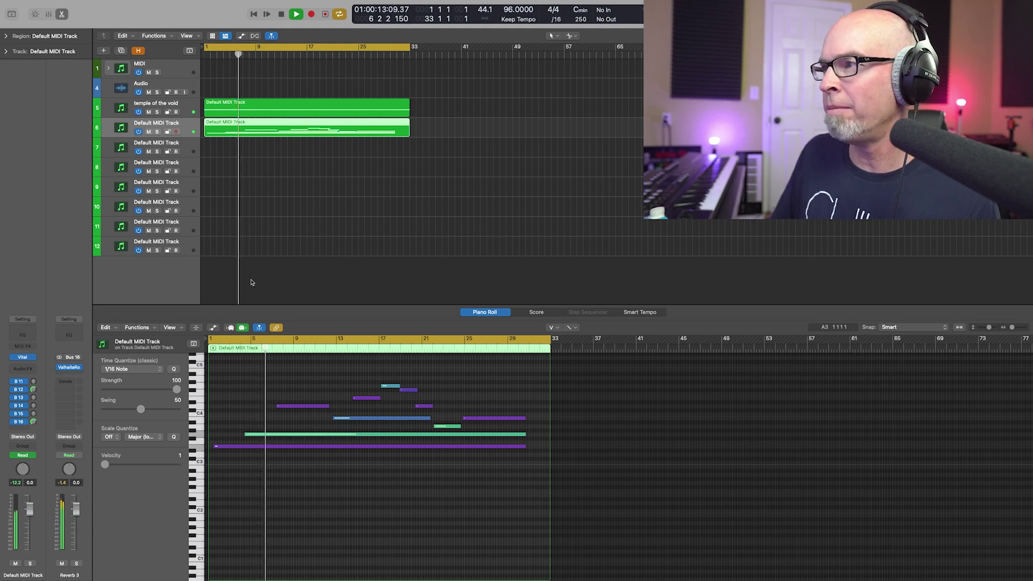
drag(409, 106, 616, 115)
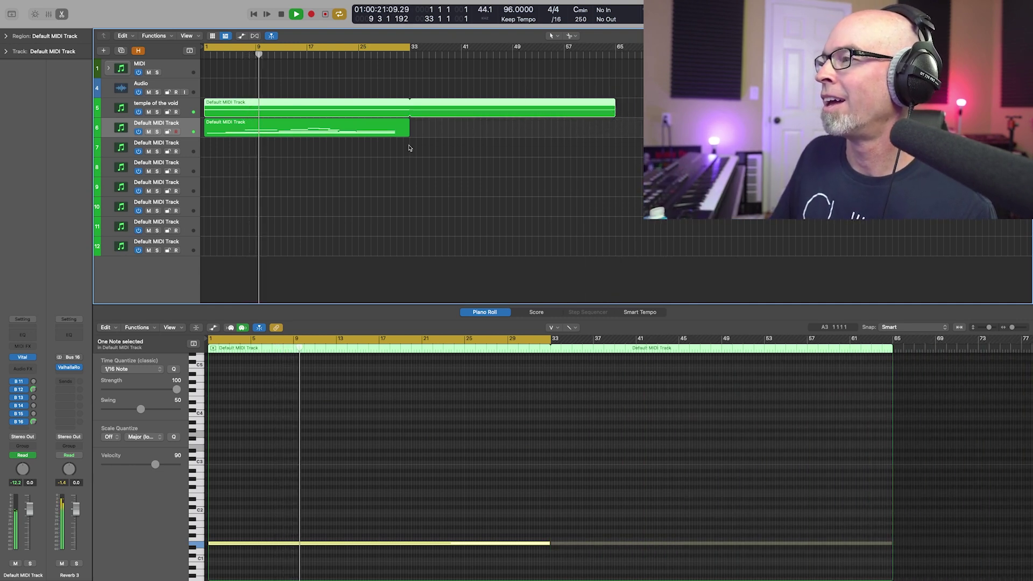
Step: Rename the pad track "boundary line", set its fader to -2.4 dB and stop playback
double_click(156, 123)
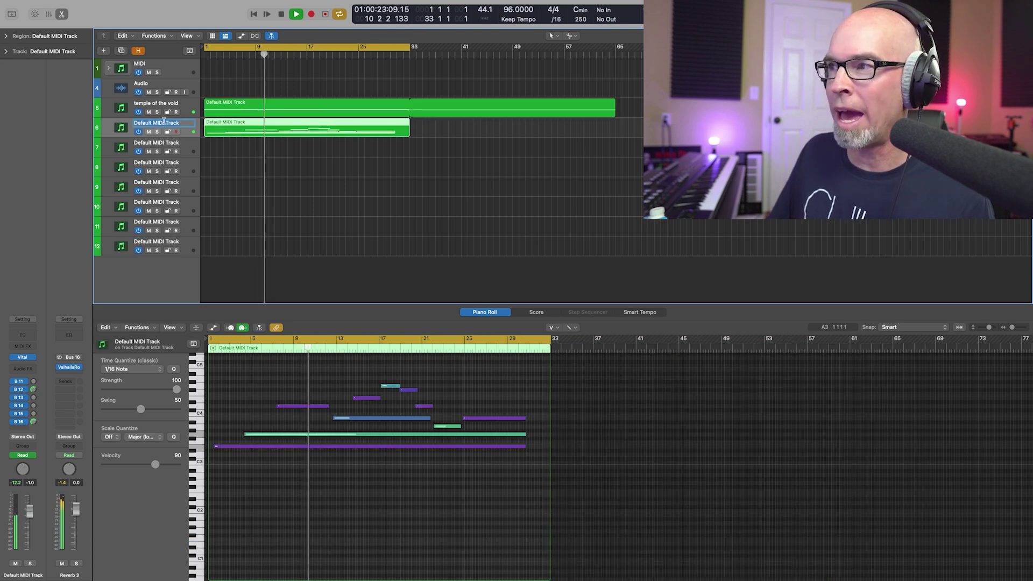
text(boundary line)
key(Return)
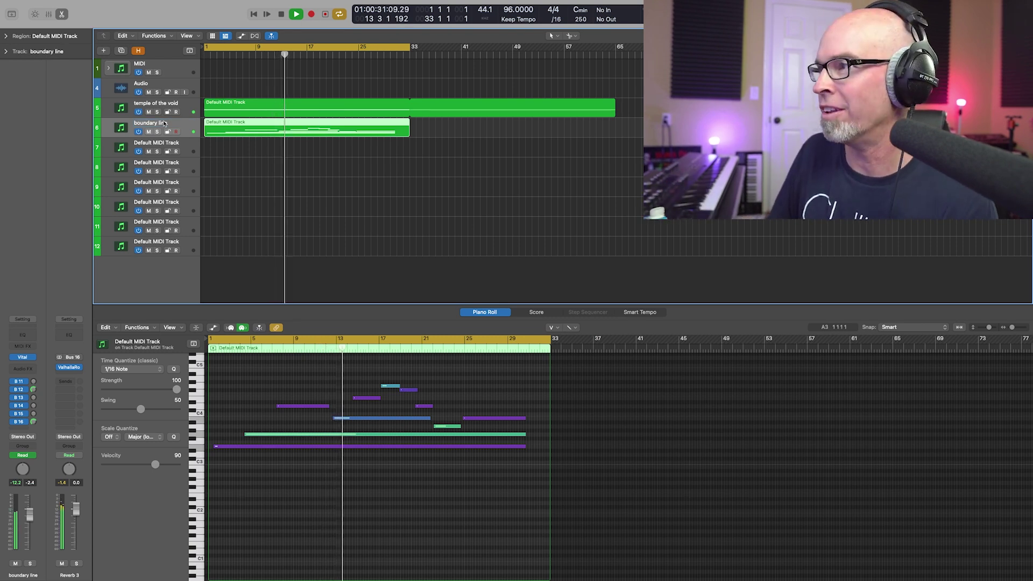
drag(30, 519, 31, 522)
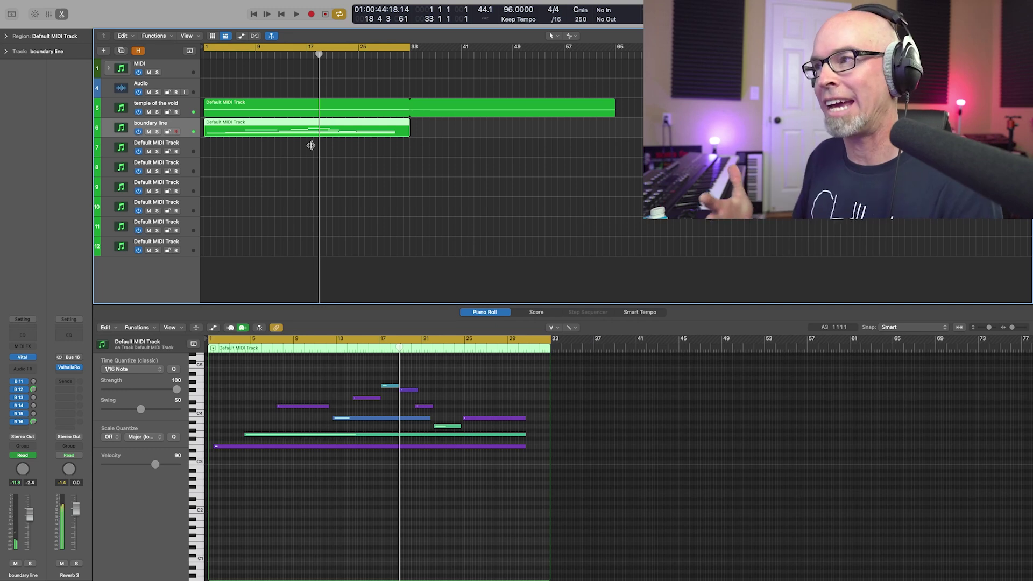
Step: Load a stereo Vital instrument on the empty track below boundary line
click(160, 144)
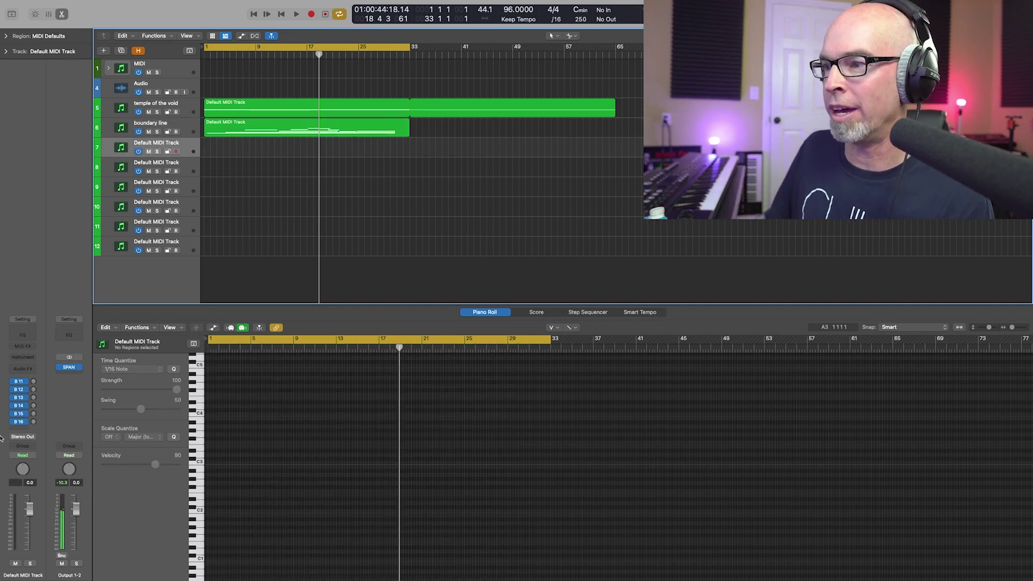
click(23, 357)
mouse_move(47, 385)
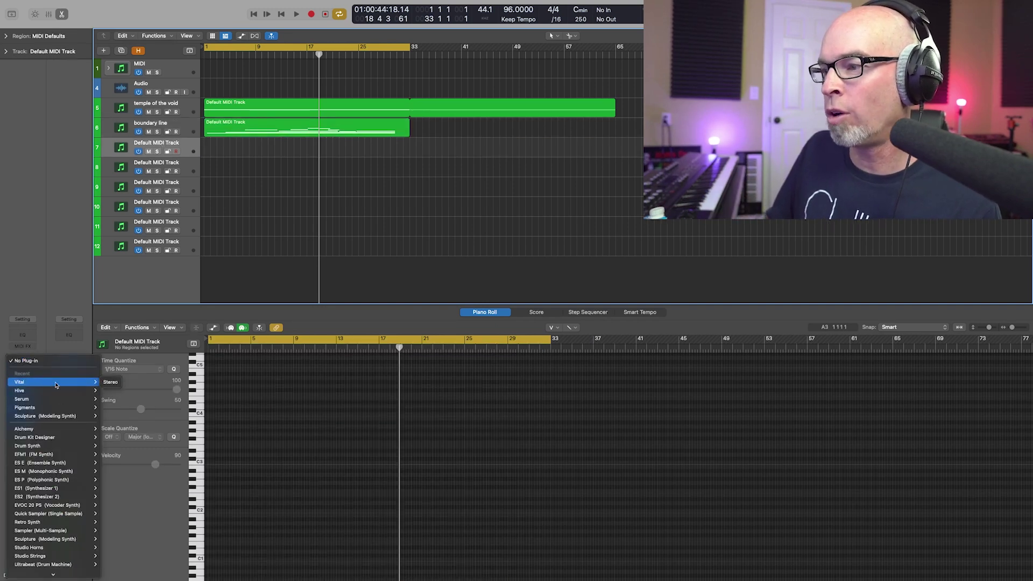
click(109, 383)
drag(583, 104, 332, 142)
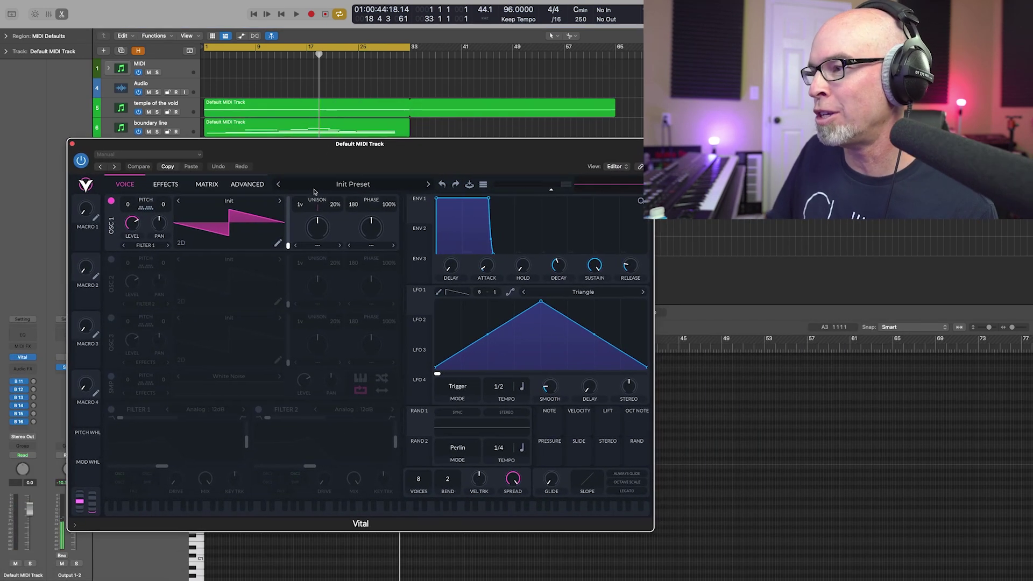
Step: Load the Anomaly 3 - PD Stellar Voyage preset from the name-sorted Anomaly 3 folder and close the synth window
click(349, 185)
click(161, 461)
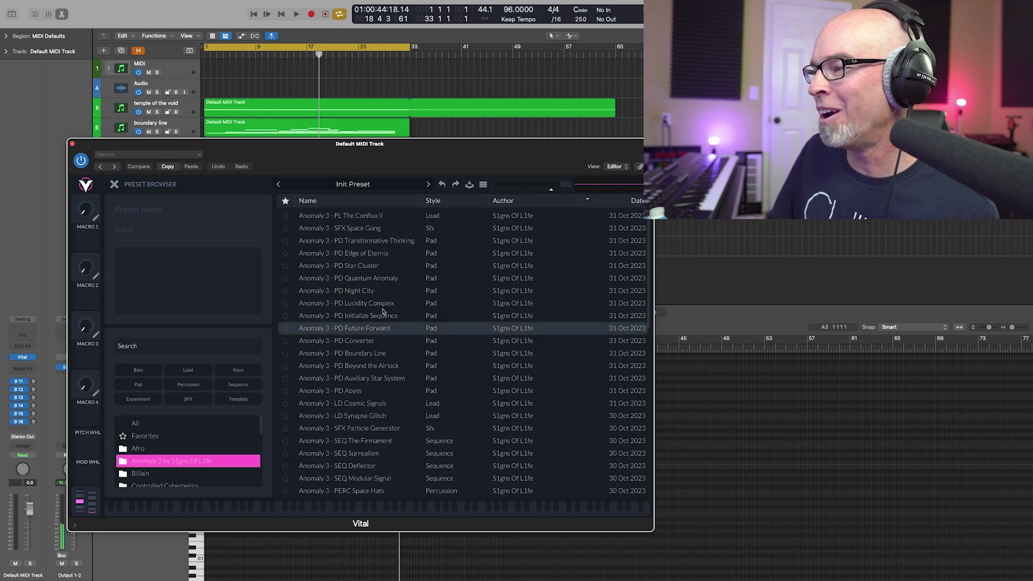
click(379, 202)
scroll(386, 293, down, 5)
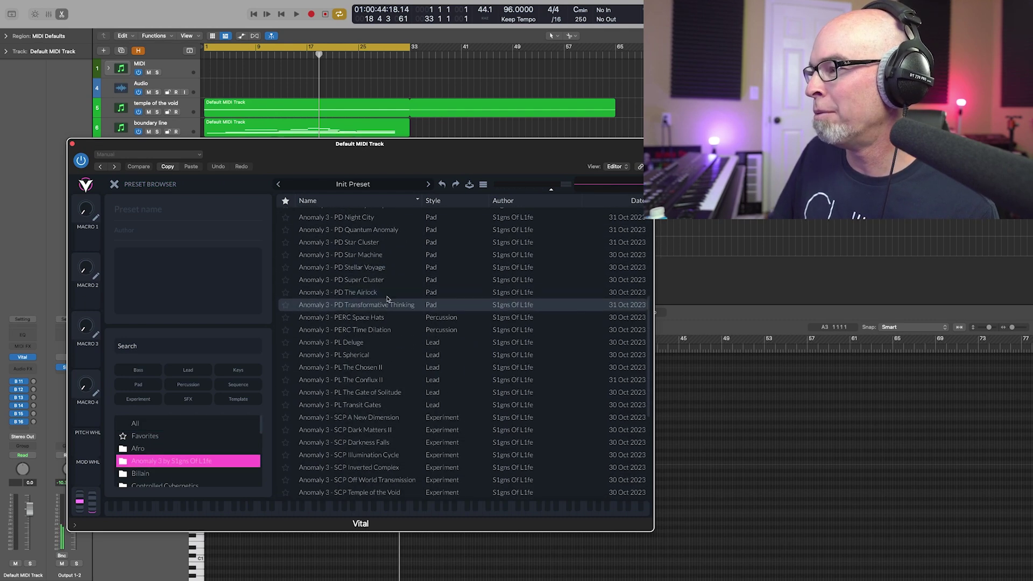
scroll(386, 298, up, 2)
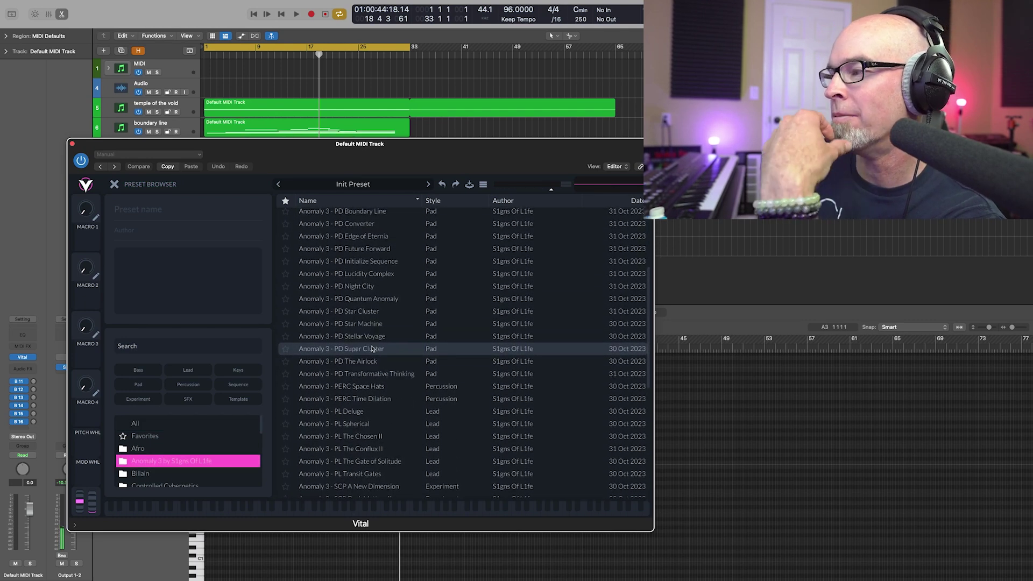
click(371, 337)
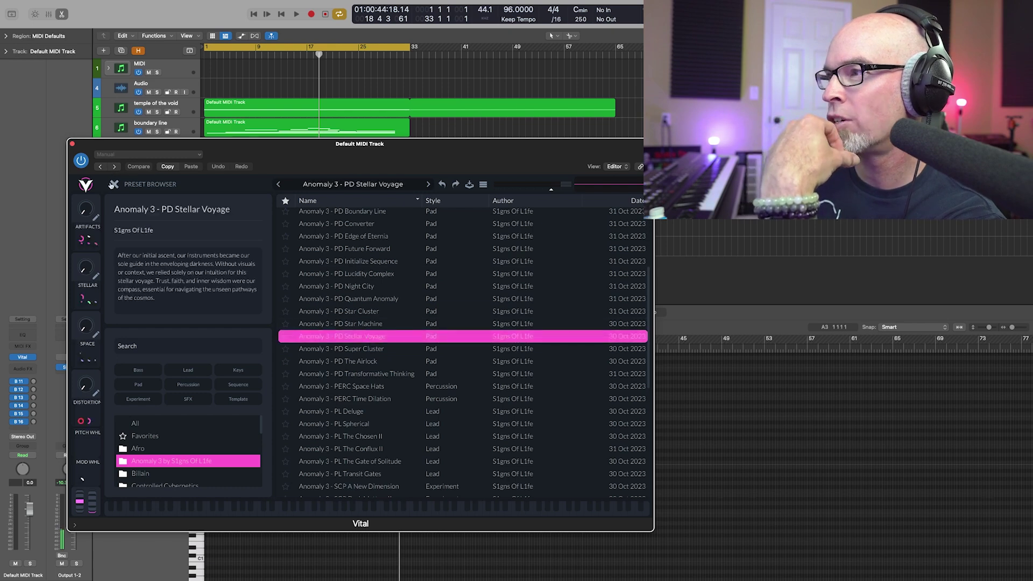
click(112, 185)
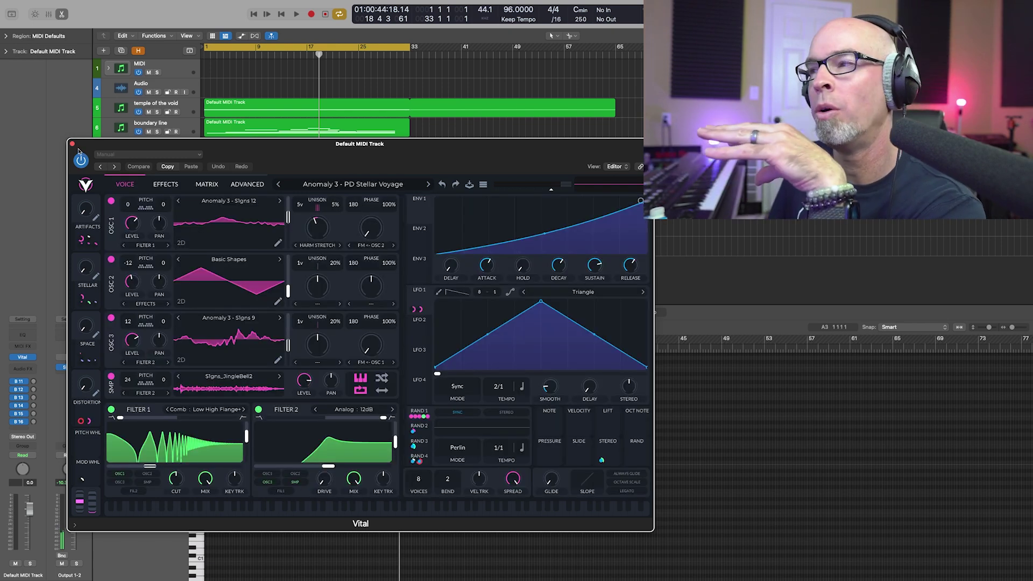
click(72, 144)
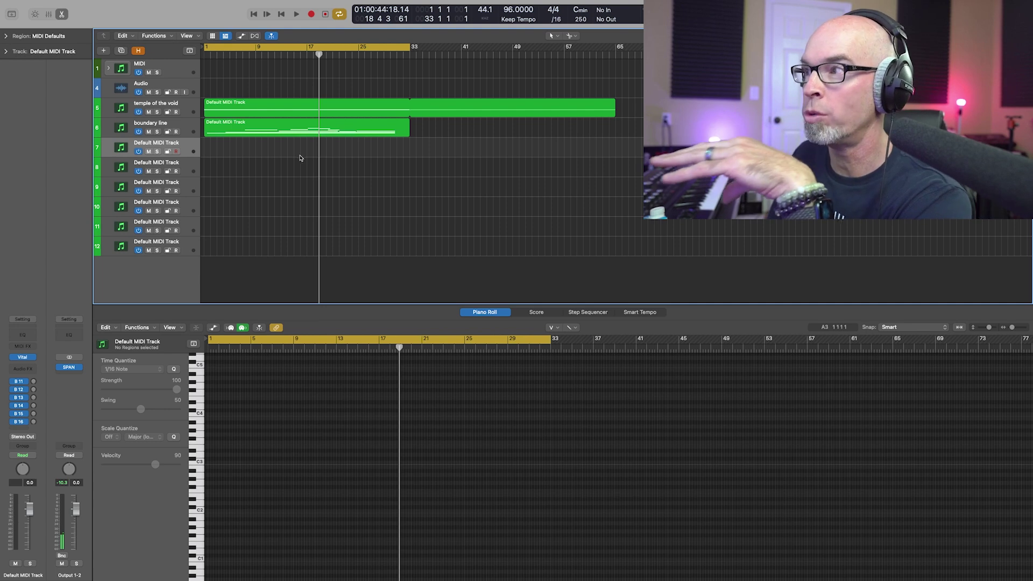
Step: Shift the cycle range to bars 17–49 and play it to audition Stellar Voyage over the existing layers
drag(205, 47, 319, 54)
key(space)
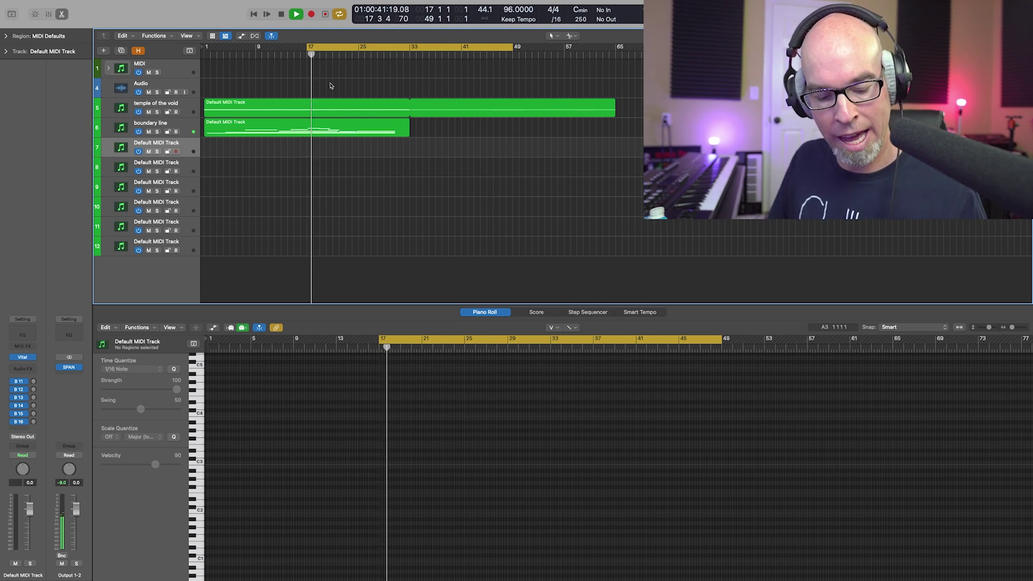
scroll(205, 400, right, 2)
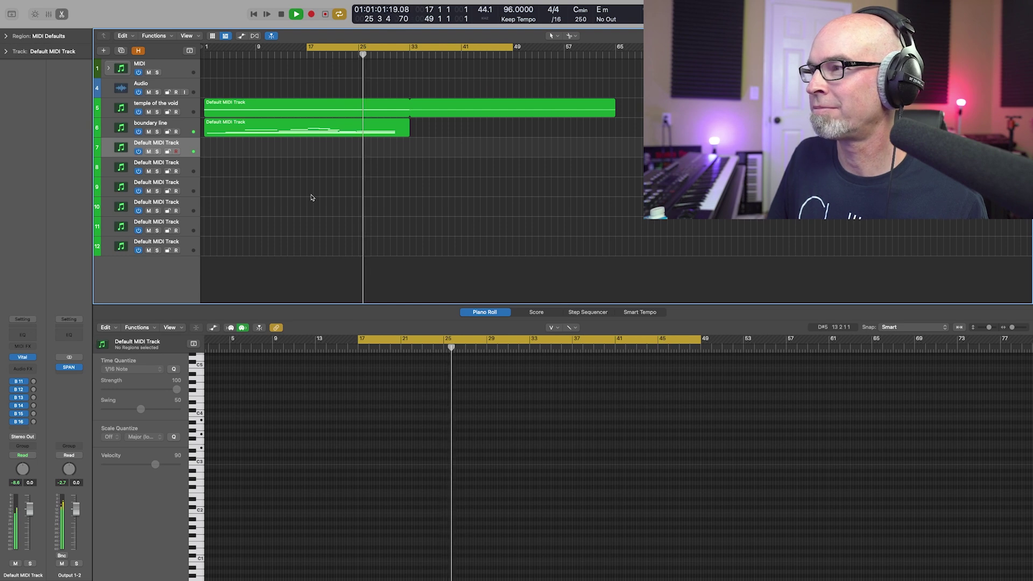
Step: Stop playback, turn Stellar Voyage's delay and reverb mix fully down in Vital, and apply a low-pass to the EQ's high band
click(26, 358)
drag(415, 143, 384, 135)
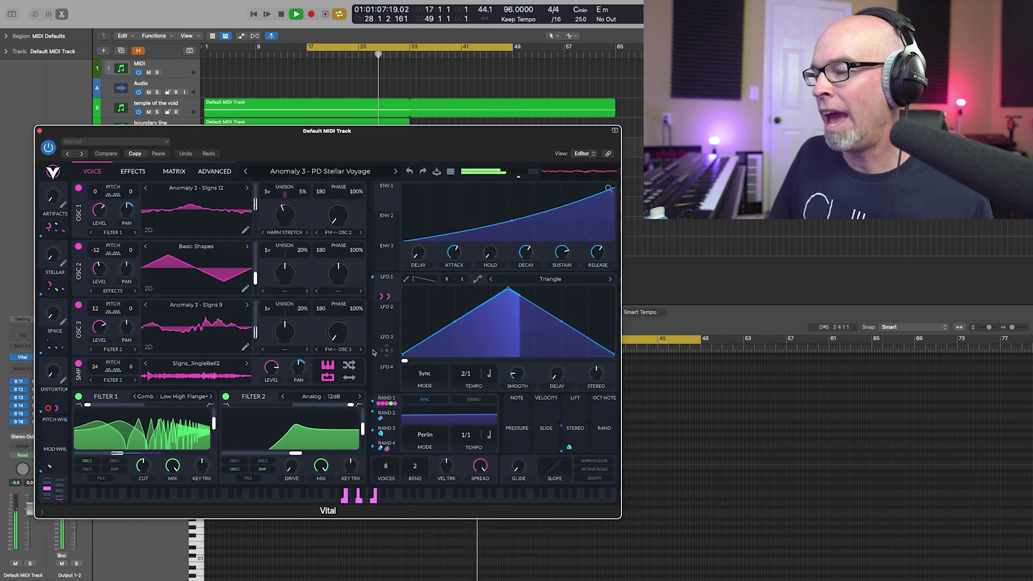
key(space)
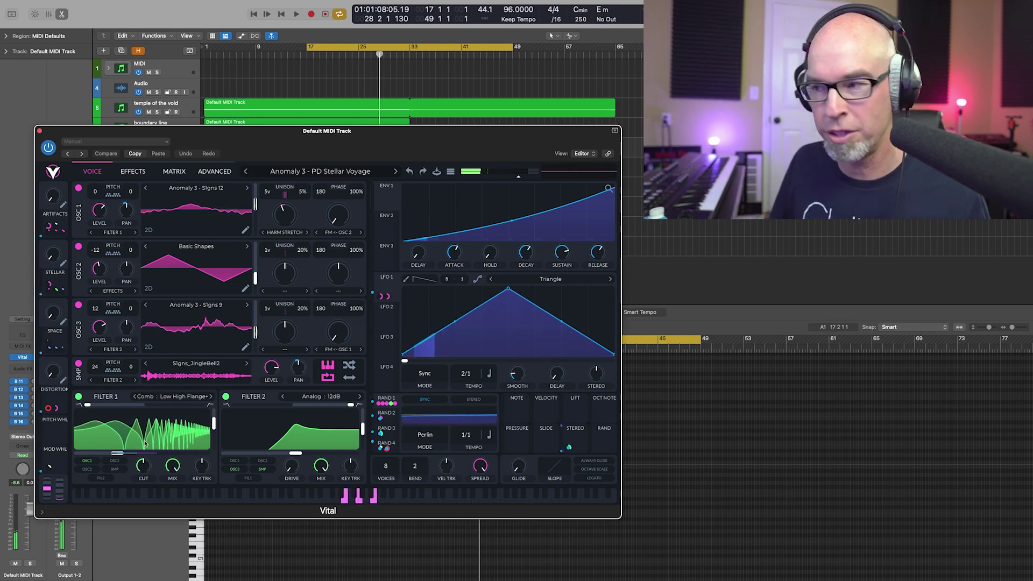
click(143, 172)
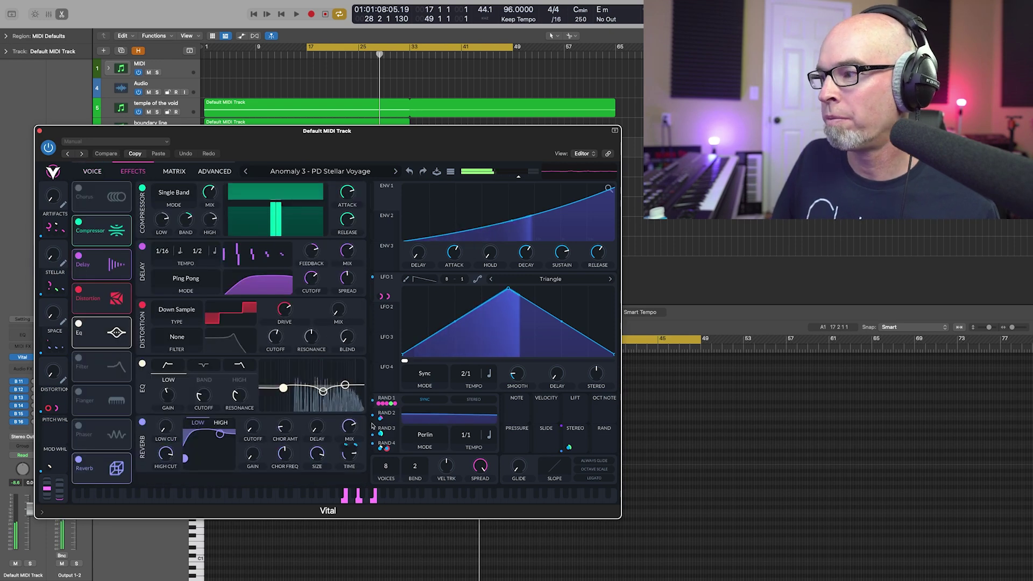
click(237, 365)
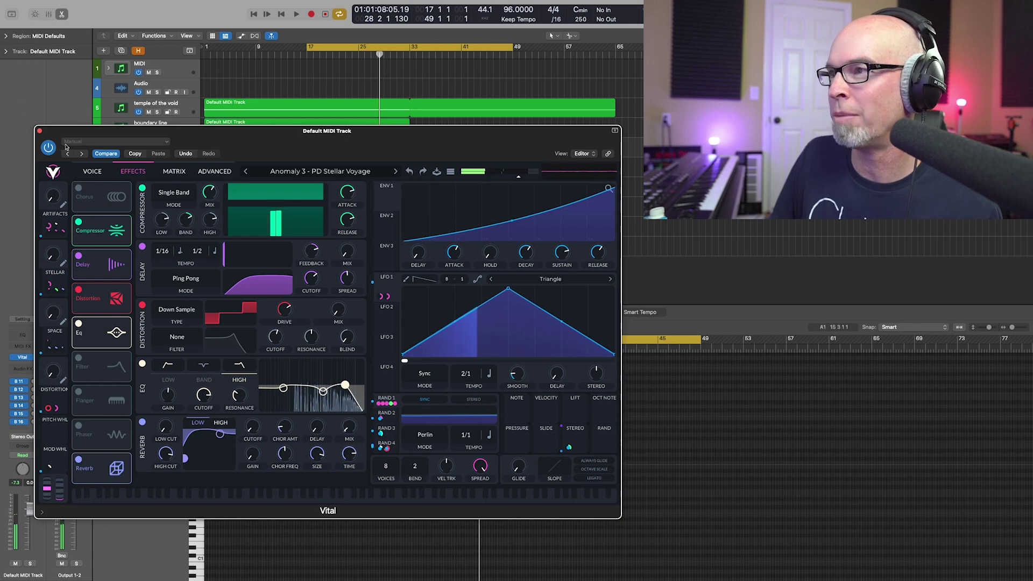
click(40, 132)
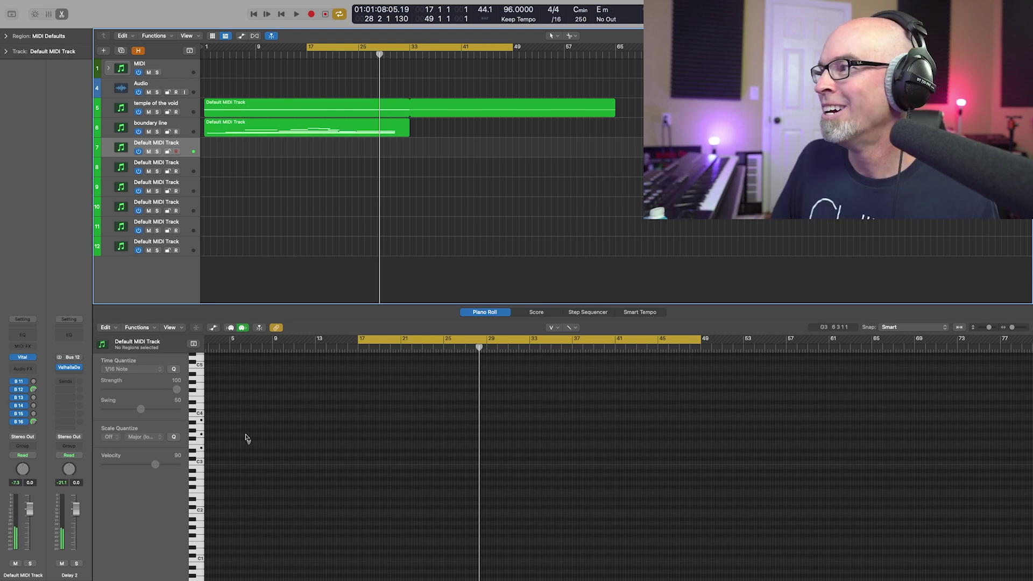
Step: Create an empty MIDI region on the Stellar Voyage track spanning bars 17 to 49
right_click(308, 148)
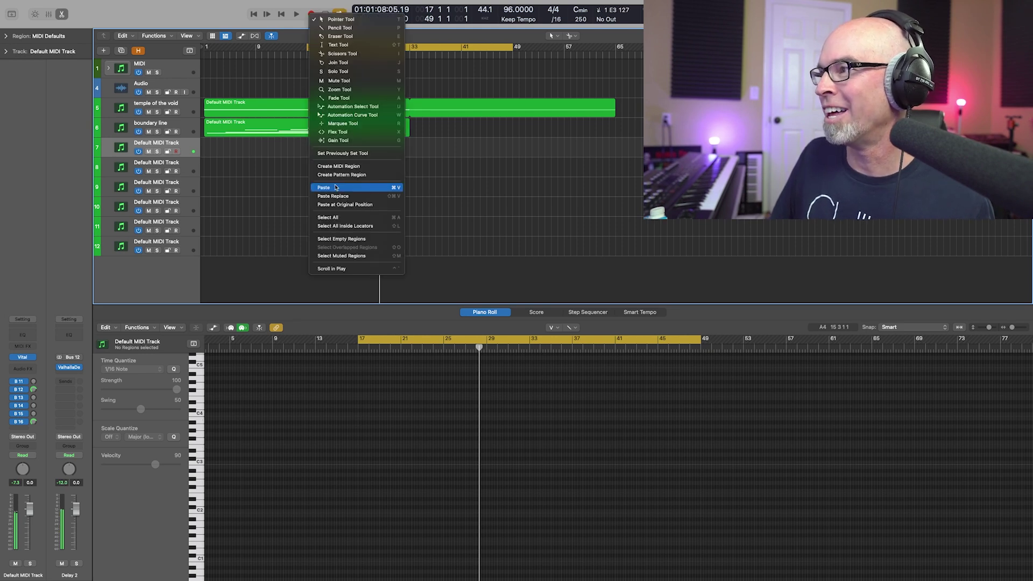
click(360, 165)
drag(325, 150, 509, 156)
scroll(476, 406, up, 2)
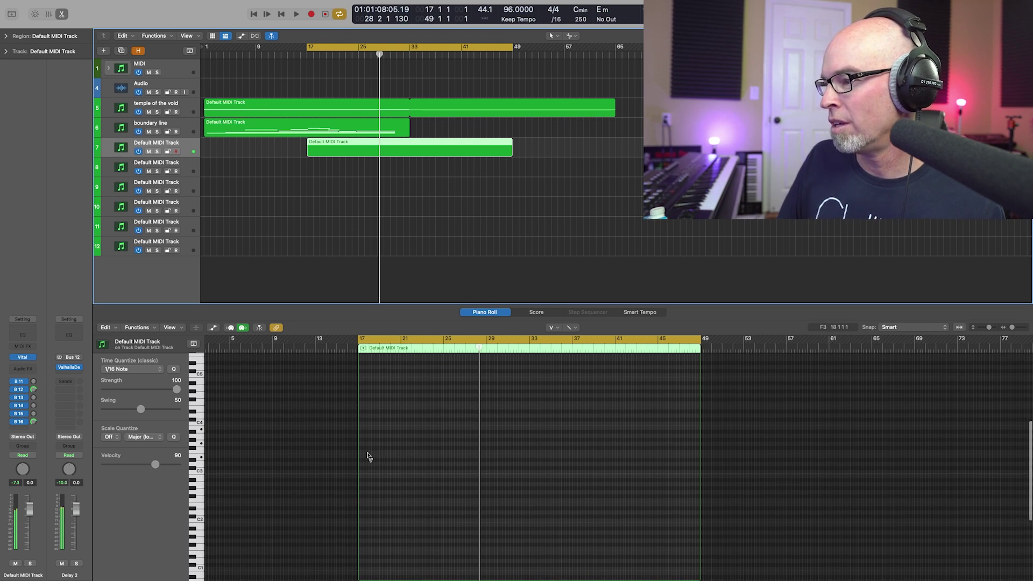
scroll(213, 438, left, 1)
scroll(201, 442, up, 5)
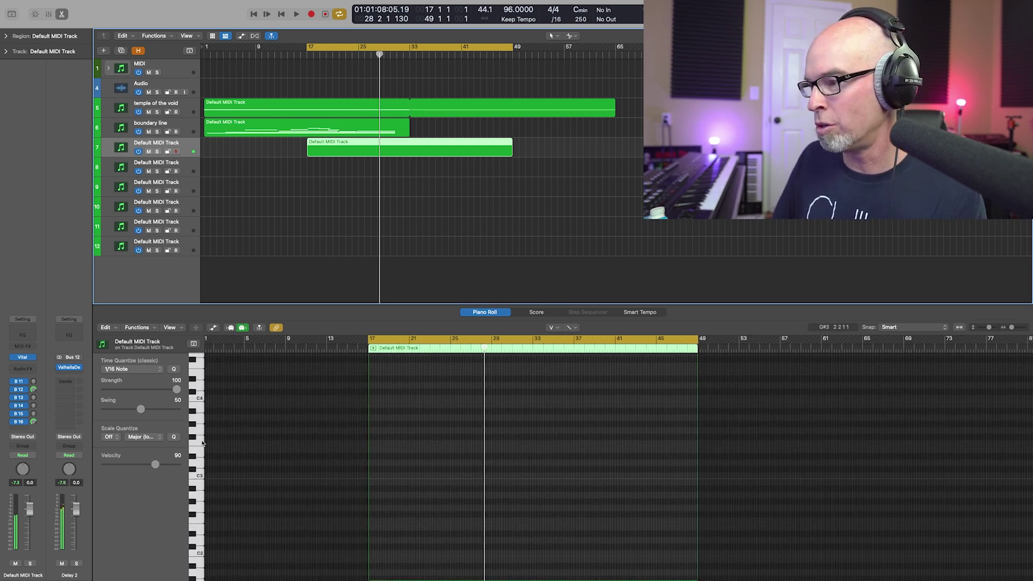
scroll(308, 472, up, 3)
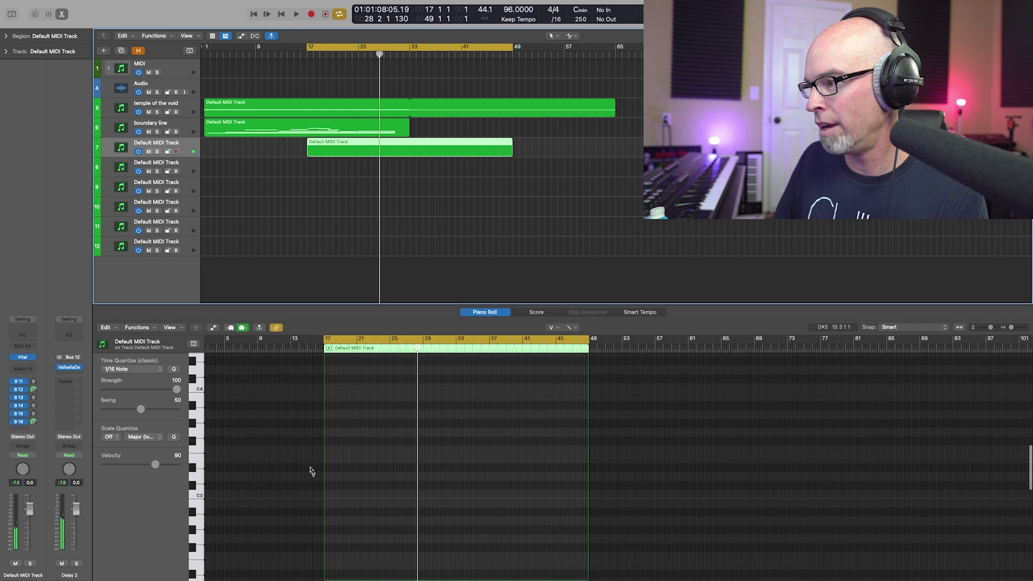
scroll(280, 437, up, 2)
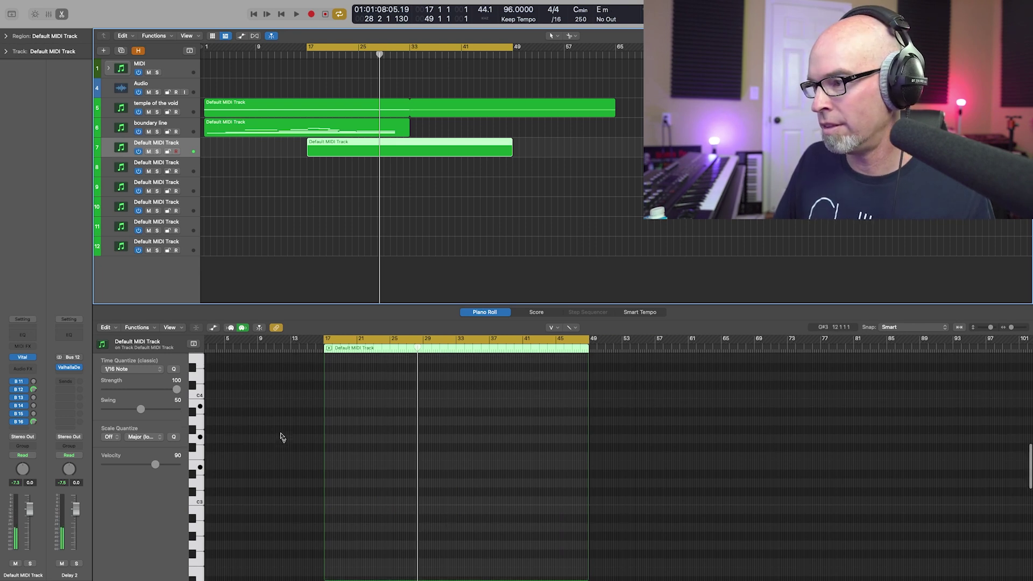
Step: Draw five long, staggered, overlapping notes (E3, G3, B3, A3 and D4) in the empty region spanning bars 17 to 49
right_click(330, 475)
click(397, 349)
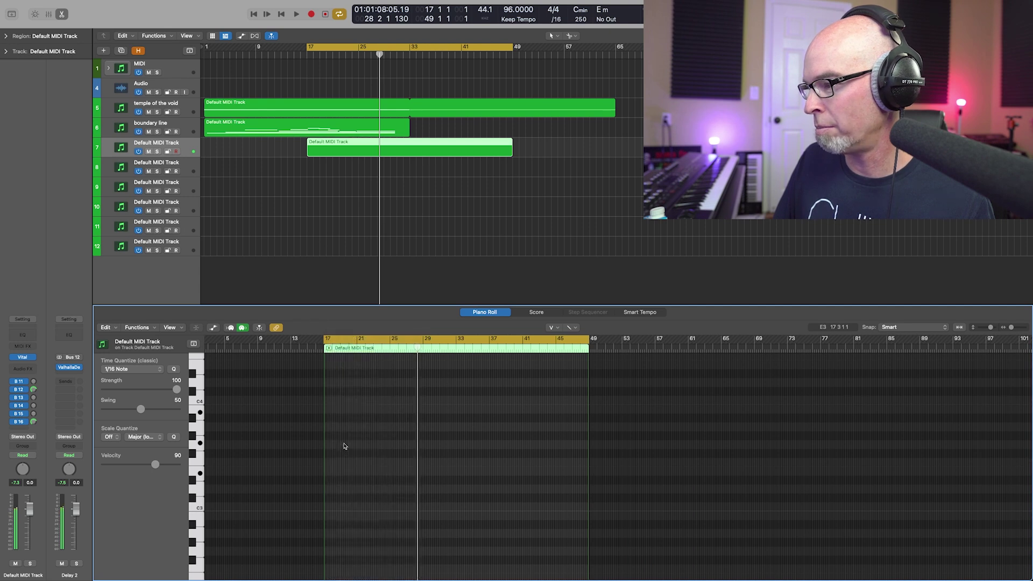
mouse_move(327, 472)
mouse_down()
mouse_move(422, 489)
mouse_move(431, 417)
mouse_move(405, 498)
mouse_move(399, 491)
mouse_up()
mouse_move(334, 445)
mouse_down()
mouse_move(385, 411)
mouse_move(410, 410)
mouse_up()
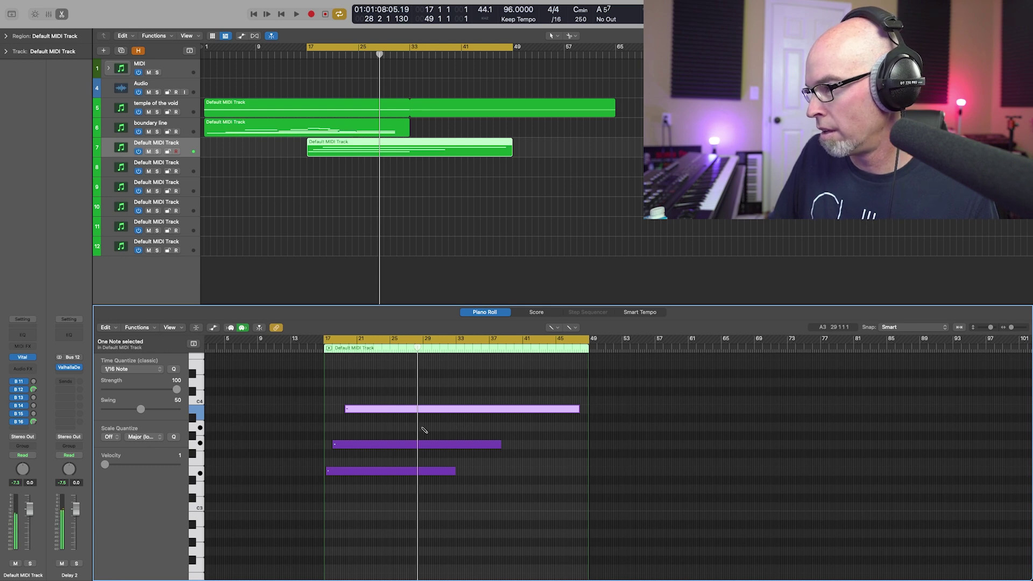
mouse_move(401, 430)
mouse_down()
mouse_move(347, 423)
mouse_move(276, 471)
mouse_move(207, 482)
mouse_move(231, 480)
mouse_up()
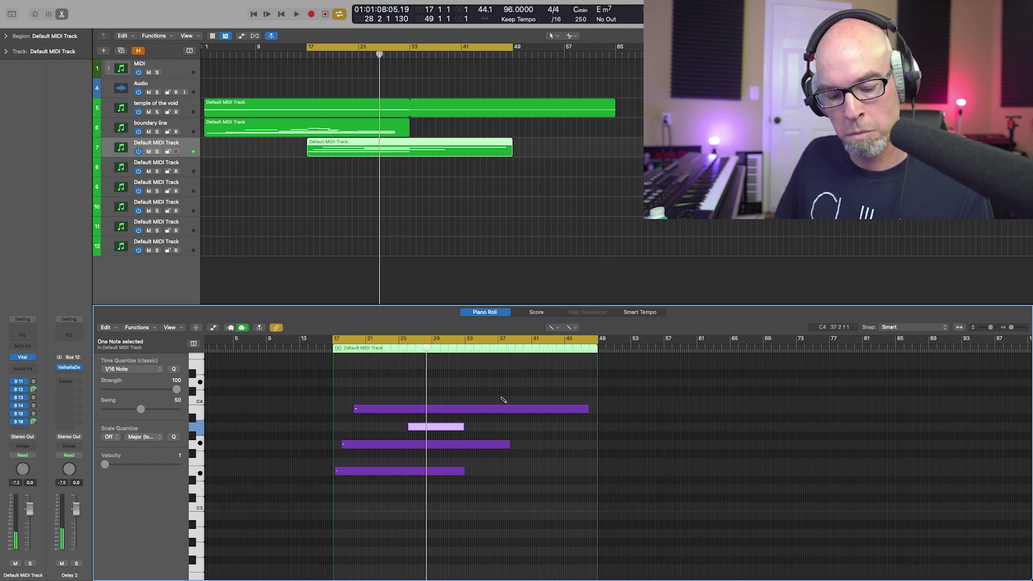
drag(473, 384, 521, 384)
Step: Play the new Stellar Voyage part from bar 17 with the other layers, select its track, and stop playback
click(357, 295)
key(space)
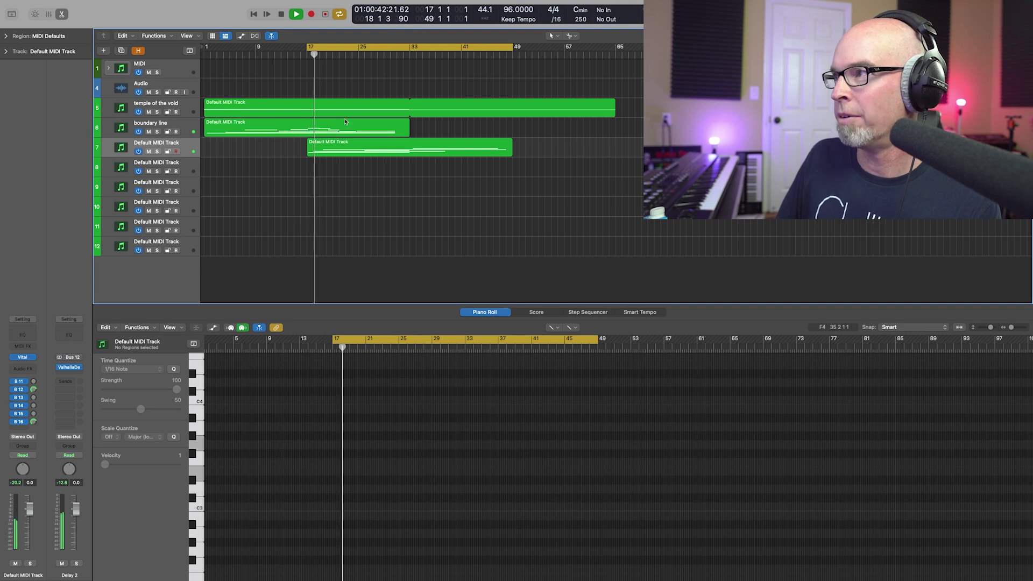
click(149, 146)
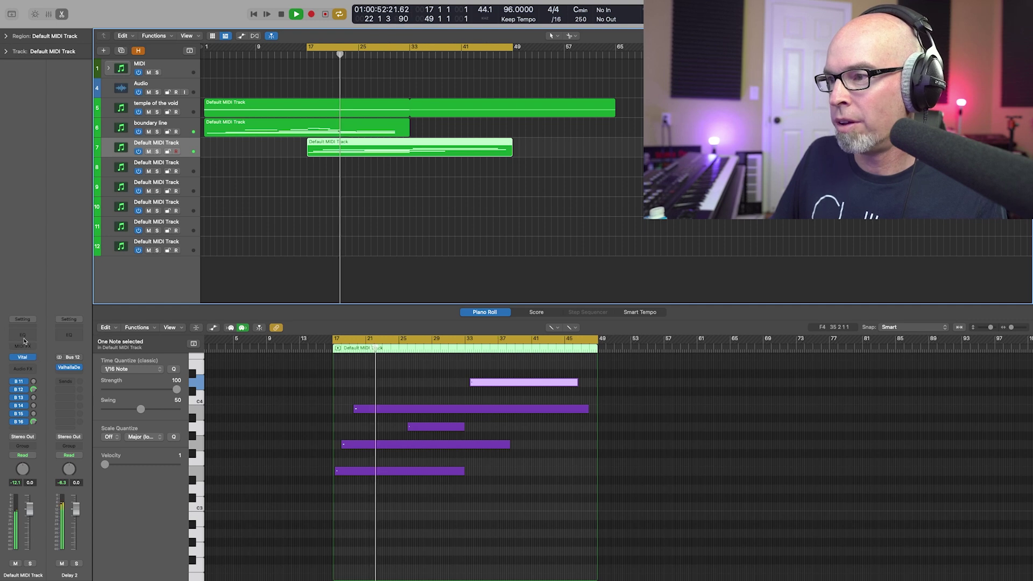
key(space)
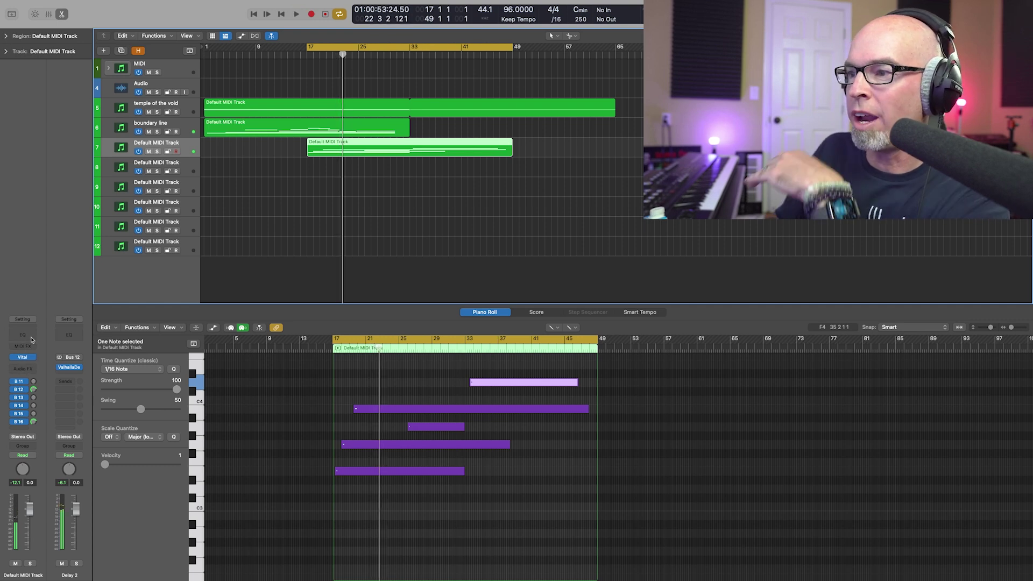
Step: Insert a Channel EQ on the Stellar Voyage track, enable its high cut, and dip 1990 Hz by 2.2 dB with Q 2.00 during playback
click(31, 337)
drag(549, 120, 422, 247)
key(space)
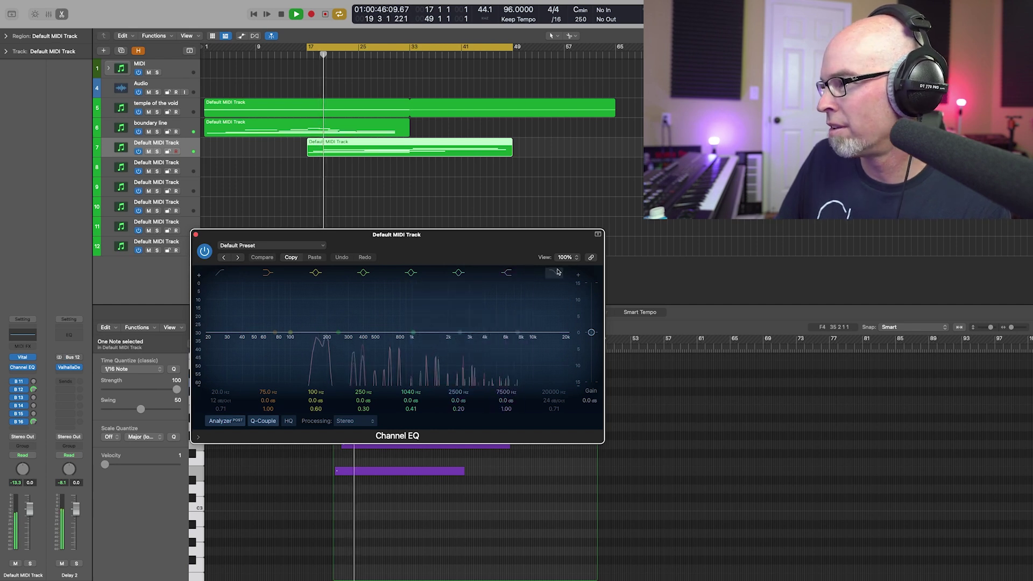
click(563, 338)
drag(569, 341, 521, 342)
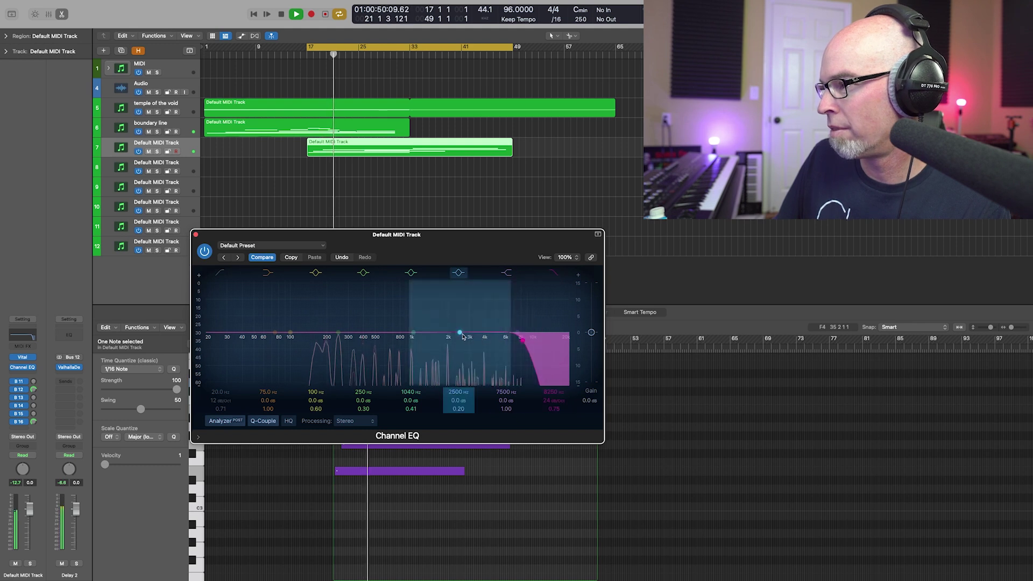
drag(457, 335, 449, 345)
scroll(449, 345, up, 10)
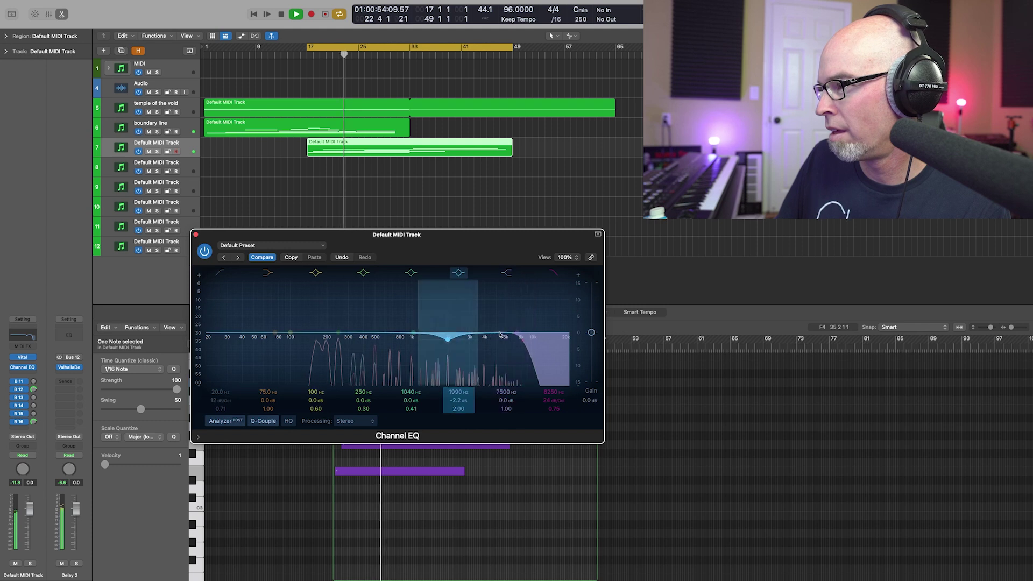
Step: Set the EQ's high cut to 17800 Hz at 6 dB/Oct and boost the high shelf 2.1 dB at 8400 Hz
drag(520, 334, 543, 345)
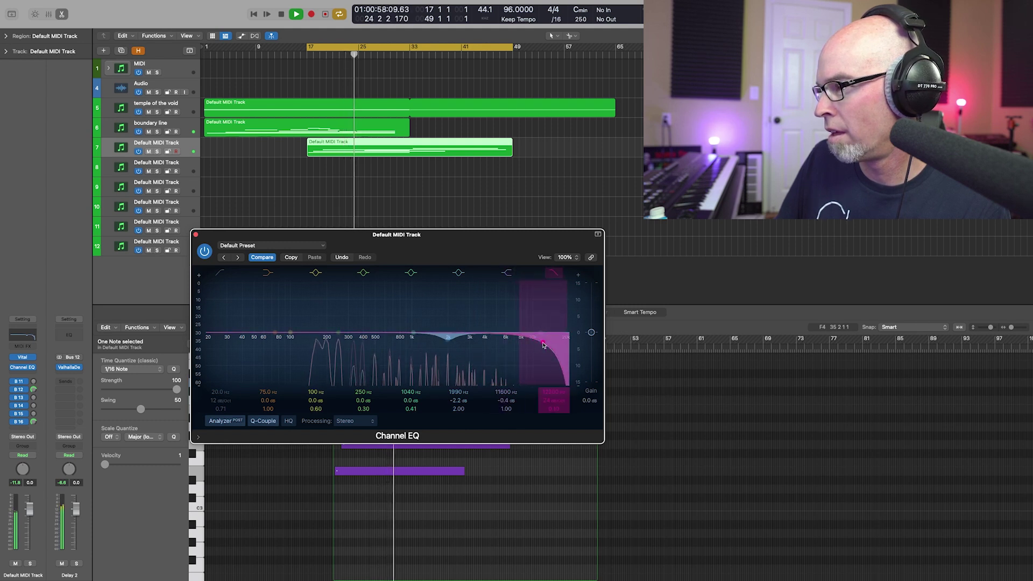
mouse_move(551, 401)
mouse_down()
mouse_move(552, 419)
mouse_move(555, 390)
mouse_up()
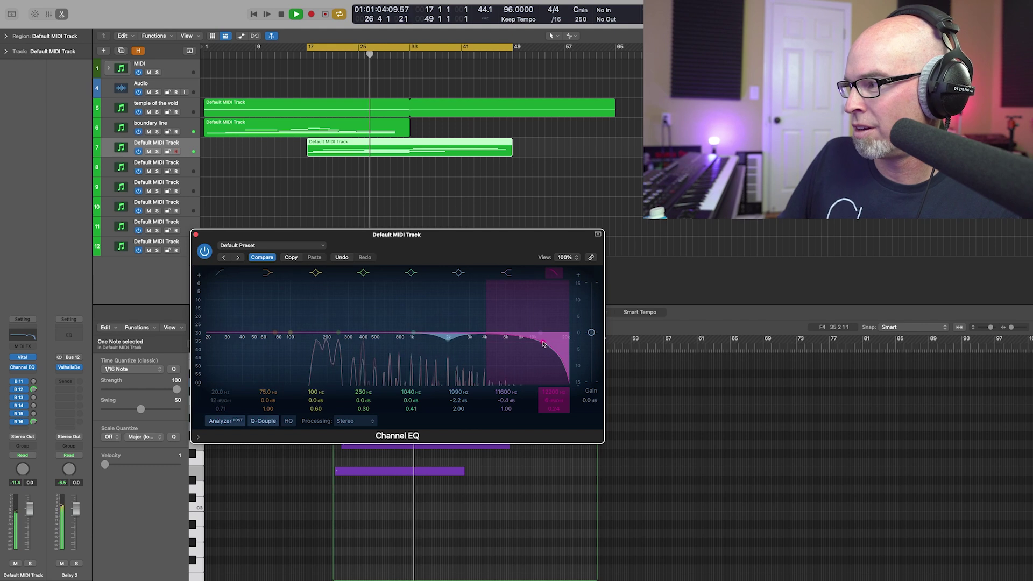
drag(546, 332, 567, 339)
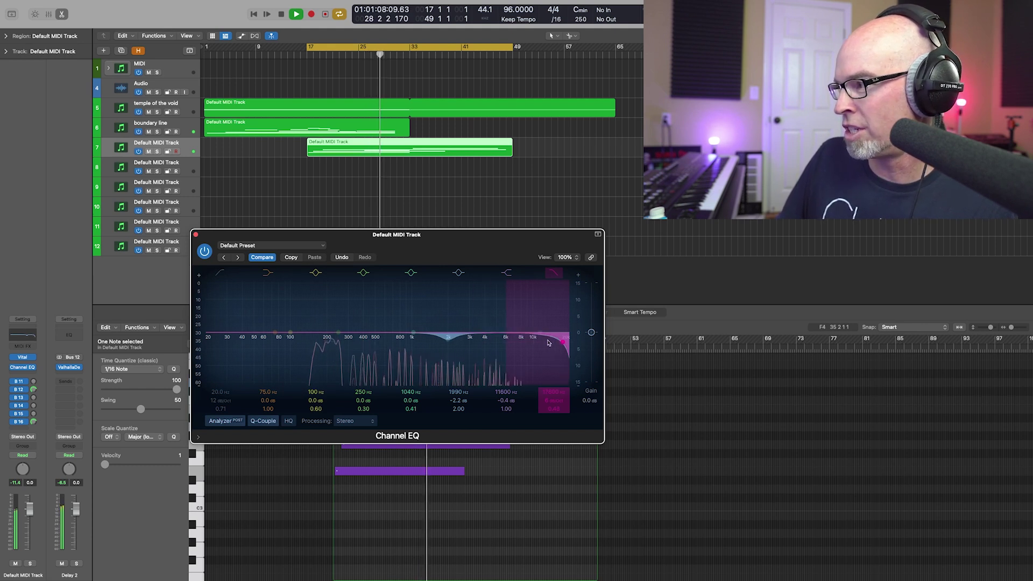
drag(506, 392, 506, 405)
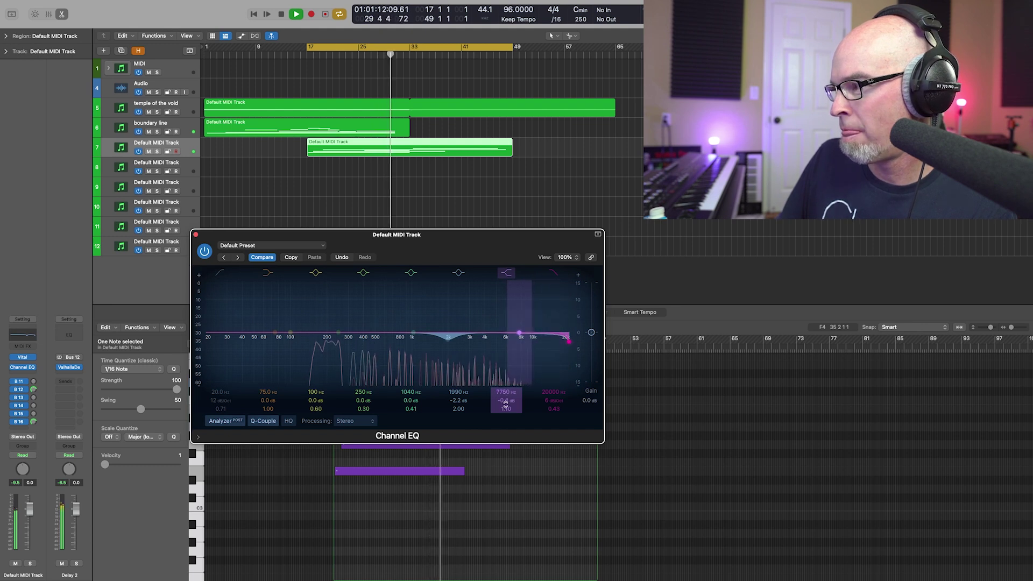
drag(505, 389, 506, 389)
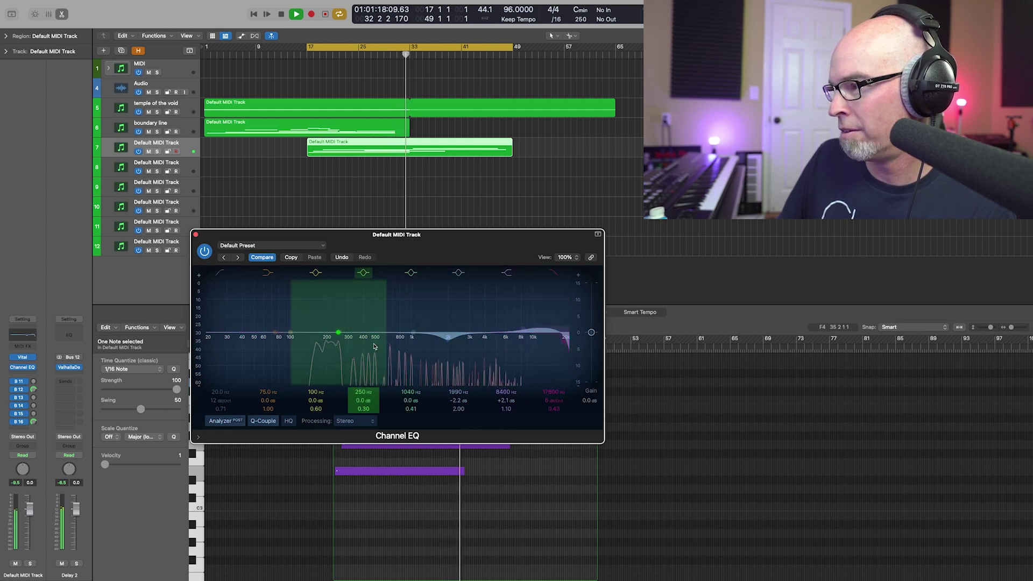
Step: Cut 695 Hz by 1.7 dB with Q 0.79 and enable a 12 dB/Oct low cut at 31.8 Hz
drag(418, 336, 391, 340)
scroll(391, 340, up, 4)
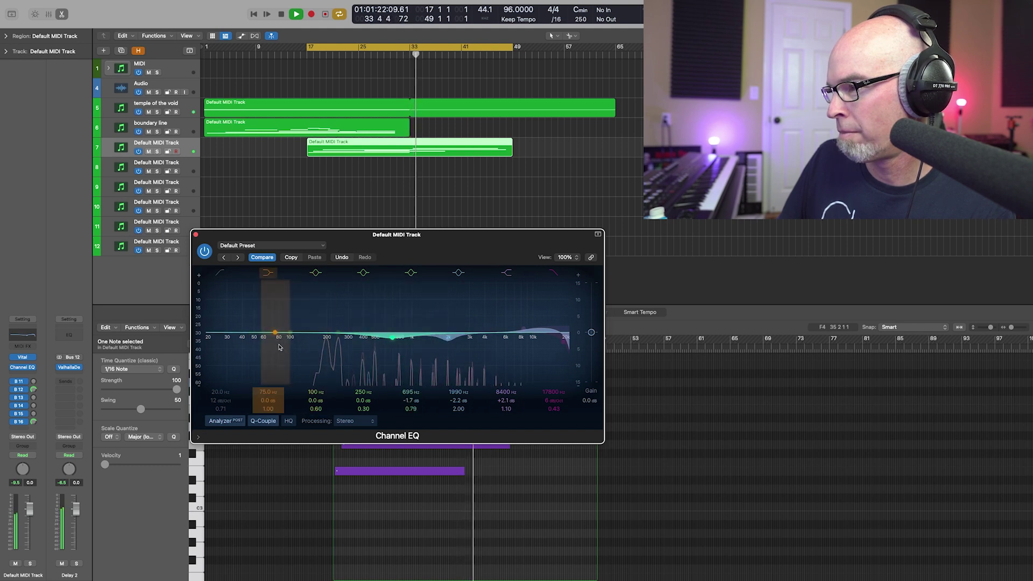
click(220, 273)
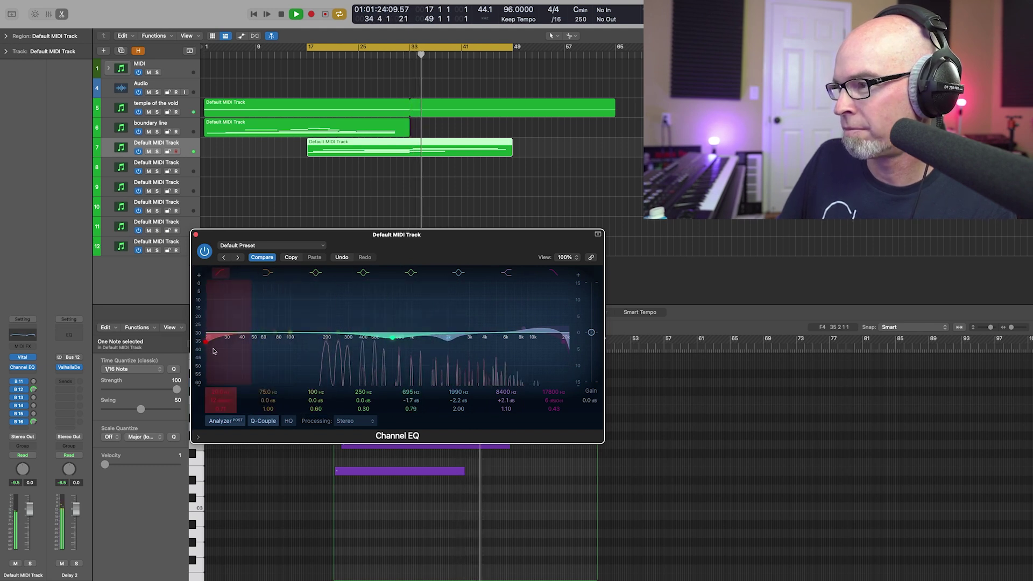
drag(206, 345, 229, 344)
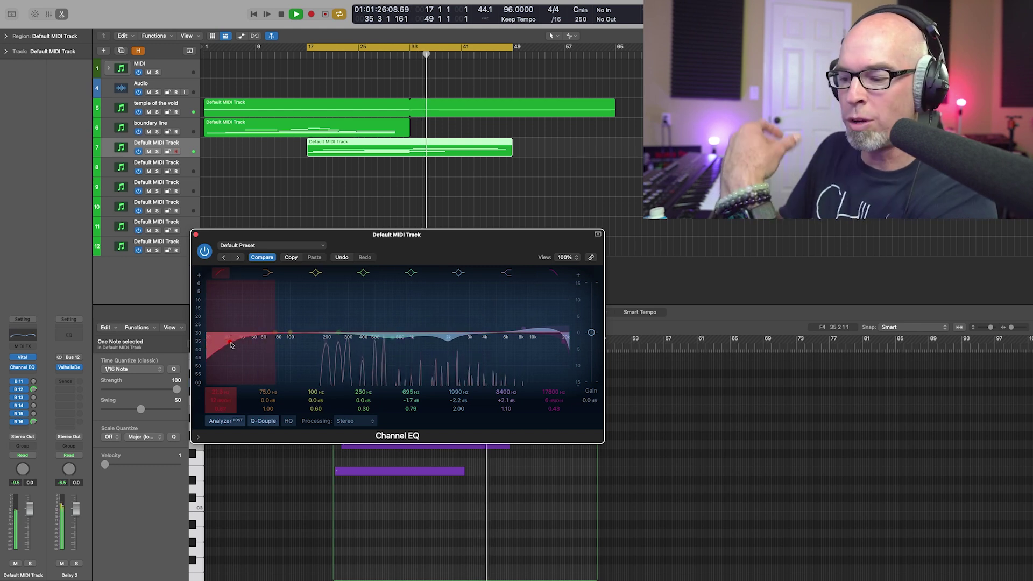
Step: Compare the sound with the Channel EQ bypassed and active, leave it active, and close its window
click(206, 252)
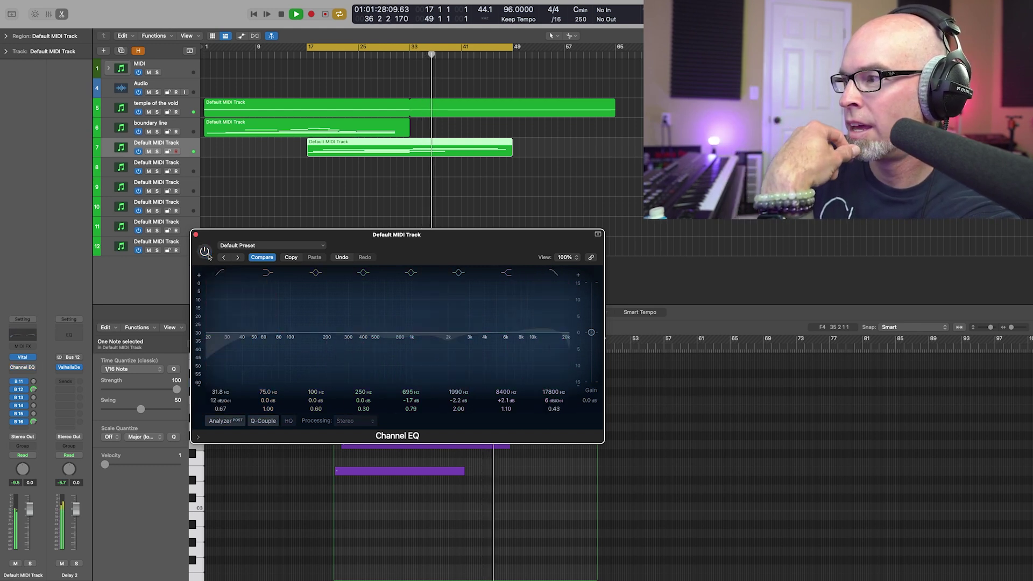
click(206, 252)
click(206, 253)
click(206, 253)
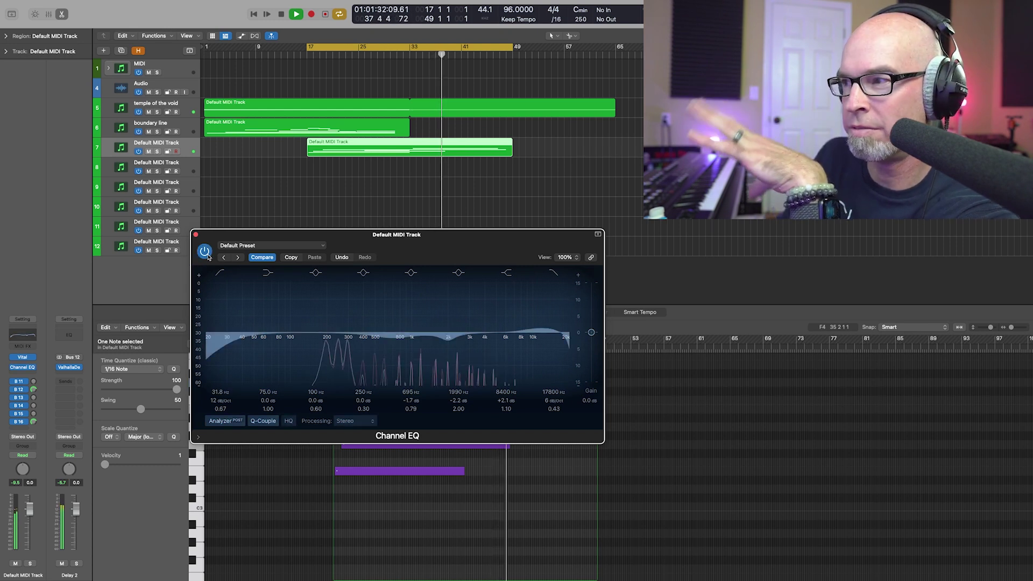
click(196, 235)
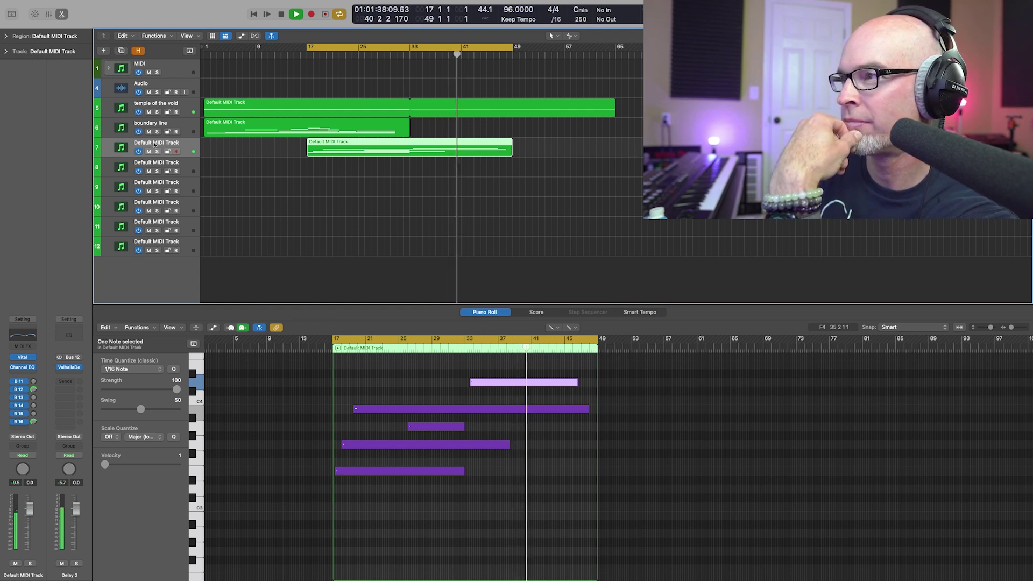
Step: Check the preset name in Vital, rename the track "stellar voyage", and lower its volume to -4.4 dB
click(22, 357)
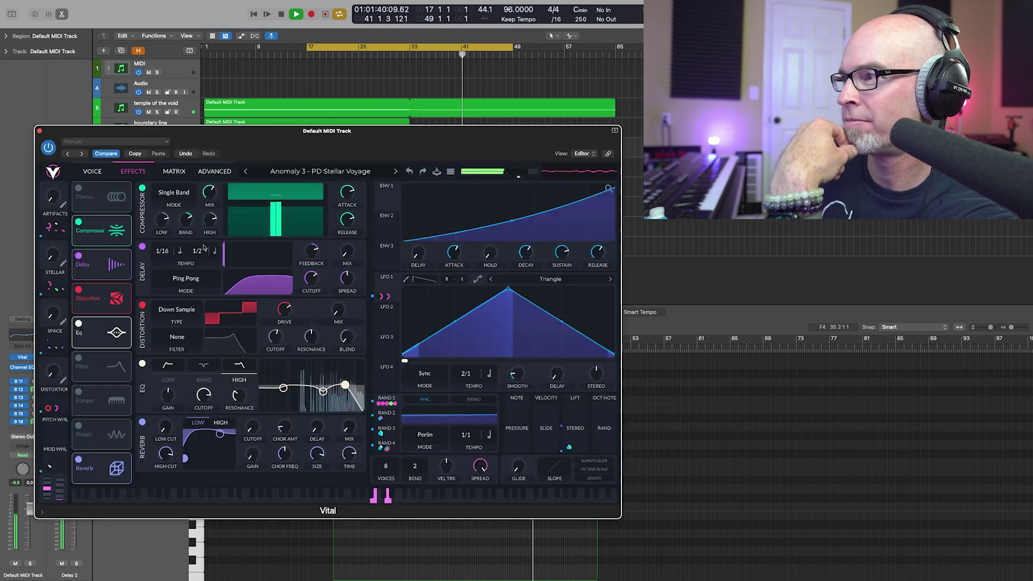
click(40, 131)
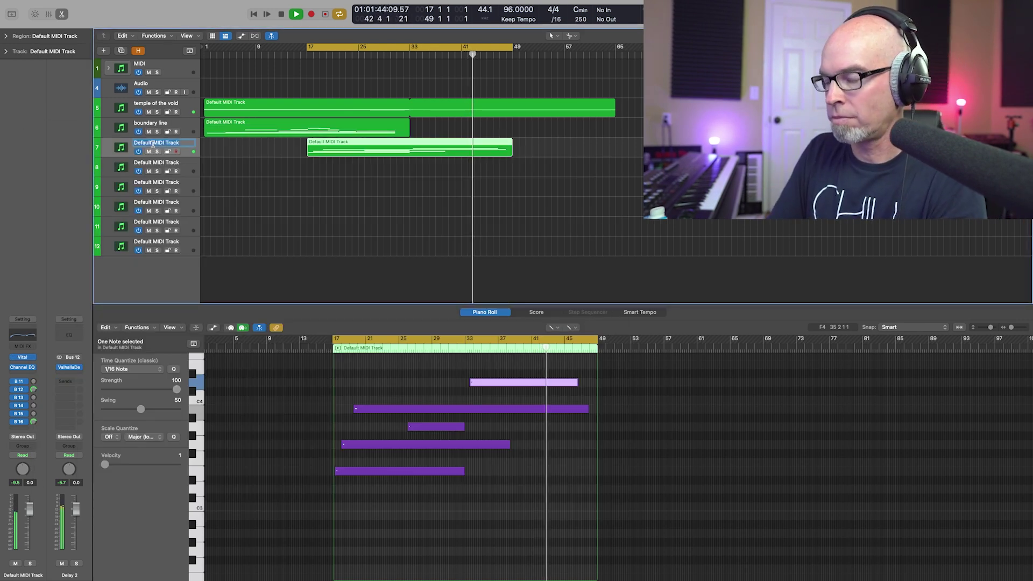
text(stellar )
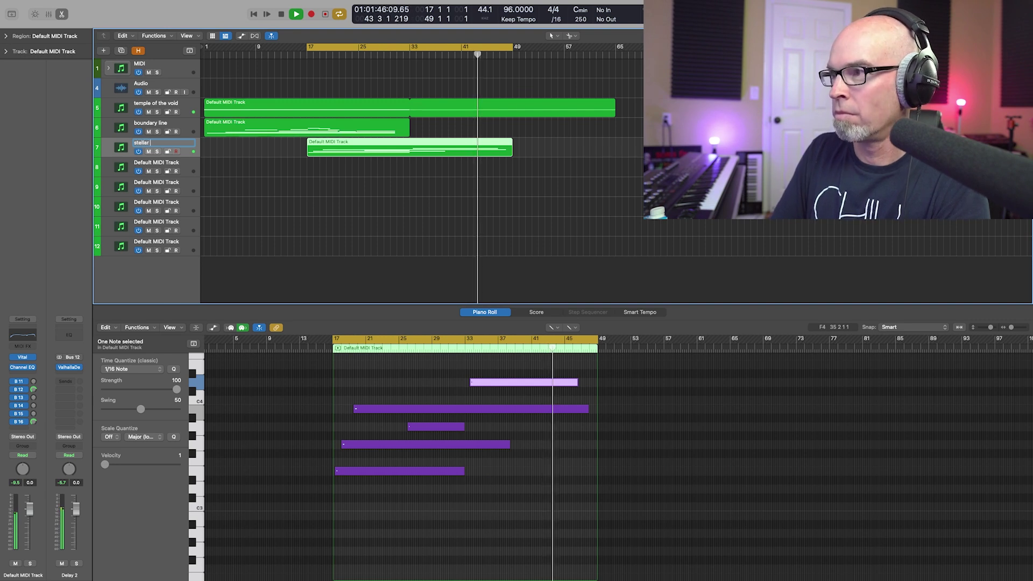
text(voyage)
key(Return)
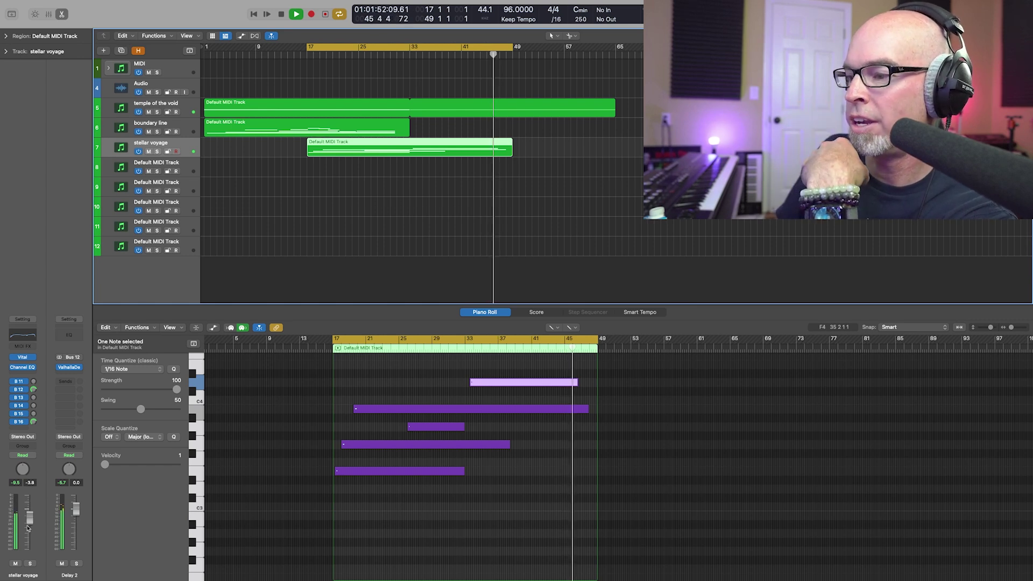
drag(30, 509, 27, 531)
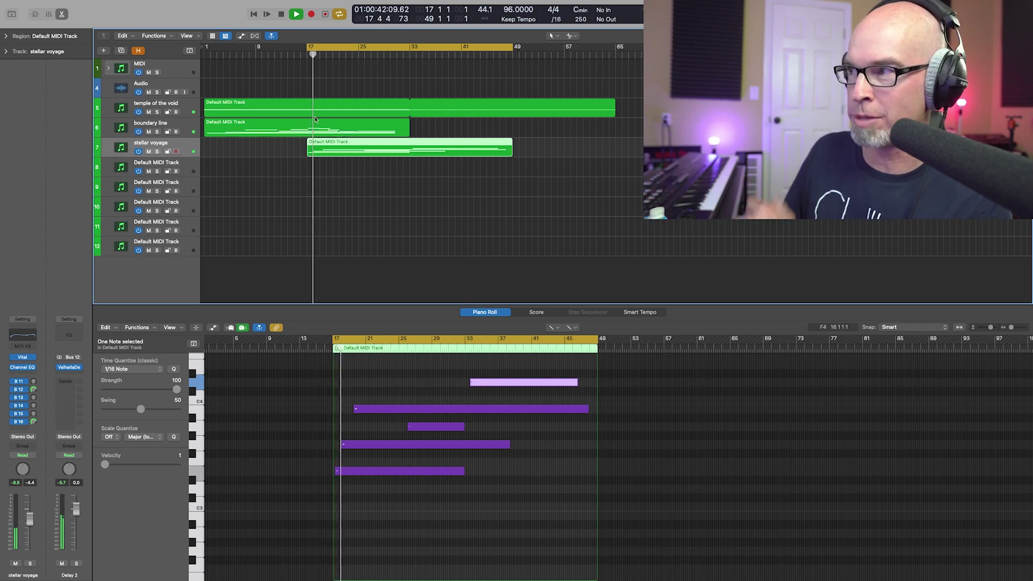
Step: Select the empty MIDI track below stellar voyage, stop playback, and set the project tempo to 84
click(167, 165)
key(space)
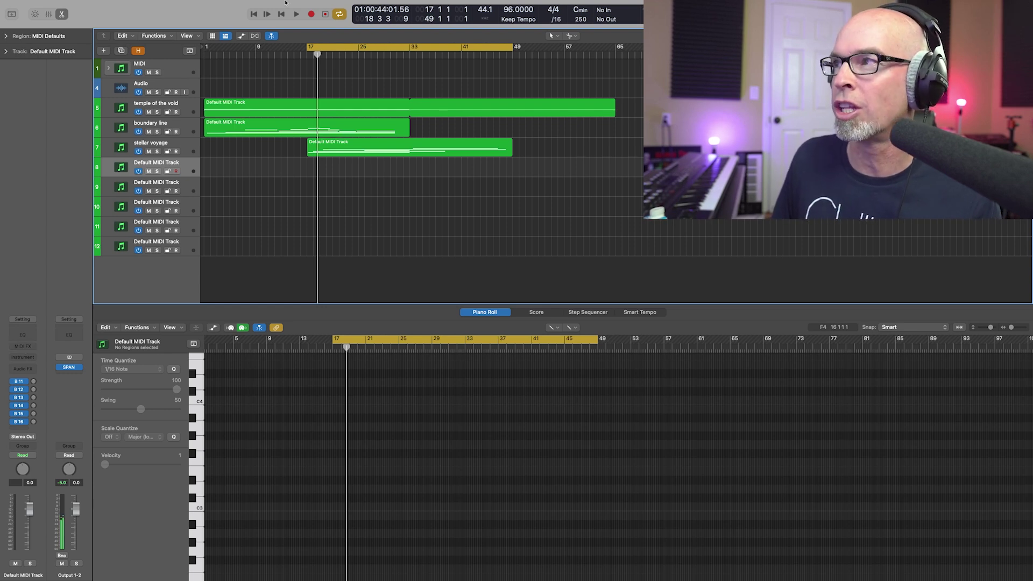
mouse_move(378, 11)
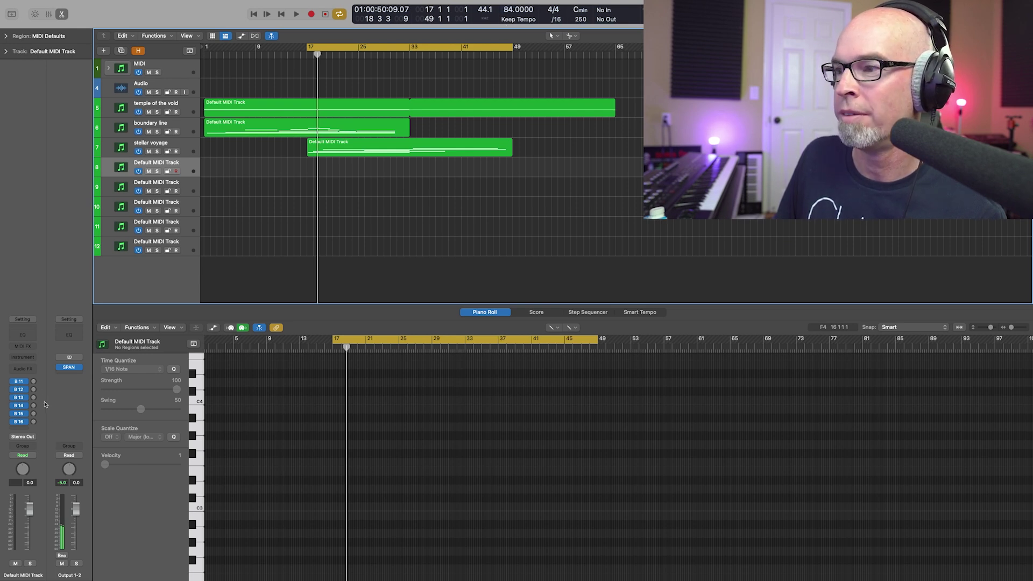
Step: Insert Devicemeister's StepicVST as the empty track's MIDI effect, with root note E3 and the natural minor scale
click(23, 348)
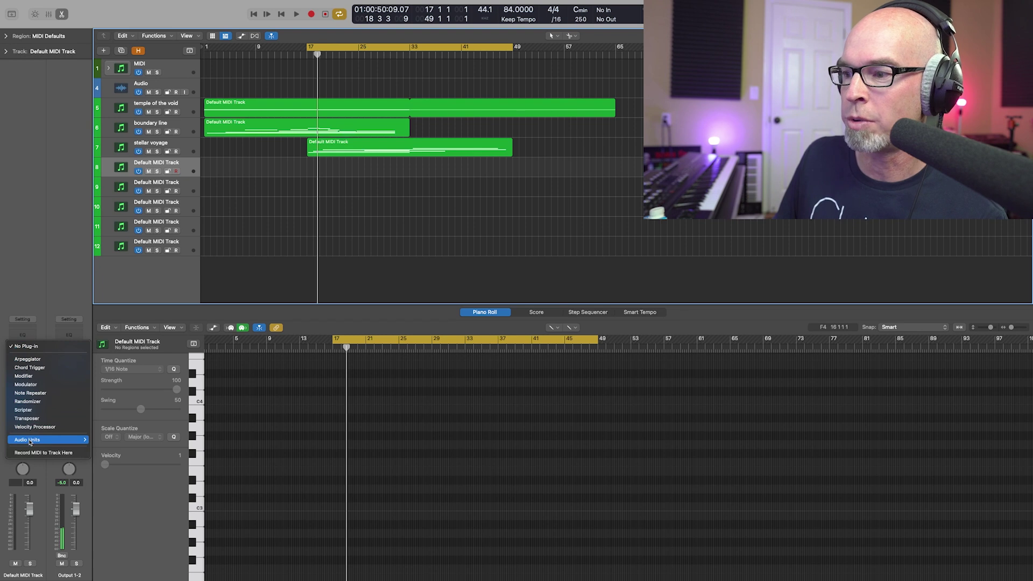
mouse_move(30, 442)
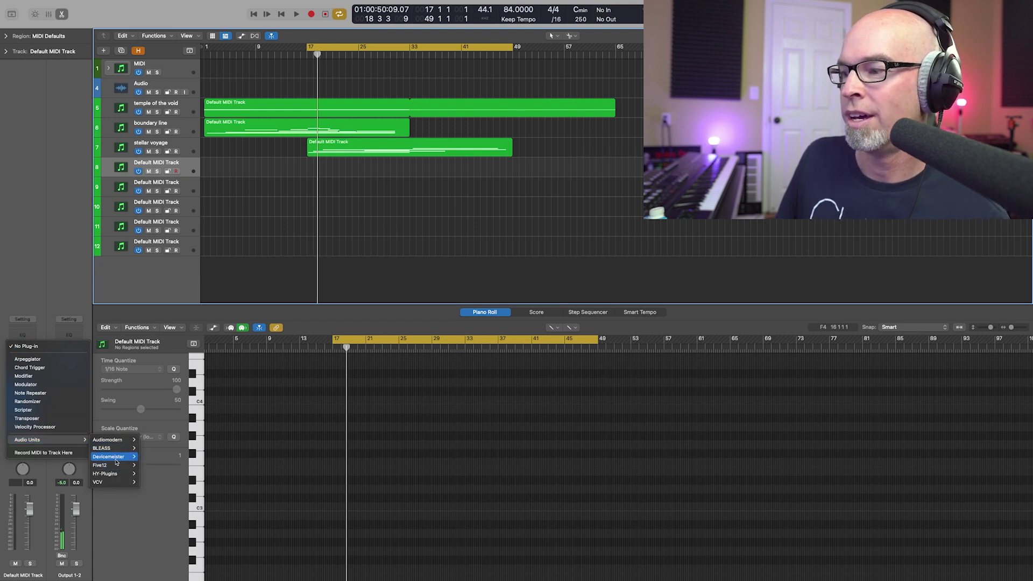
click(149, 458)
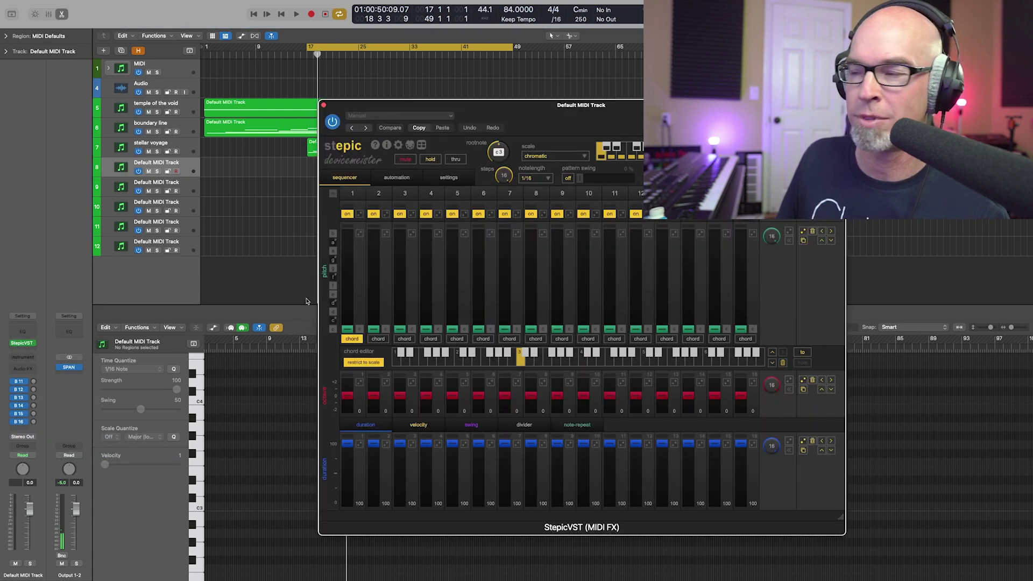
drag(506, 152, 510, 145)
click(536, 156)
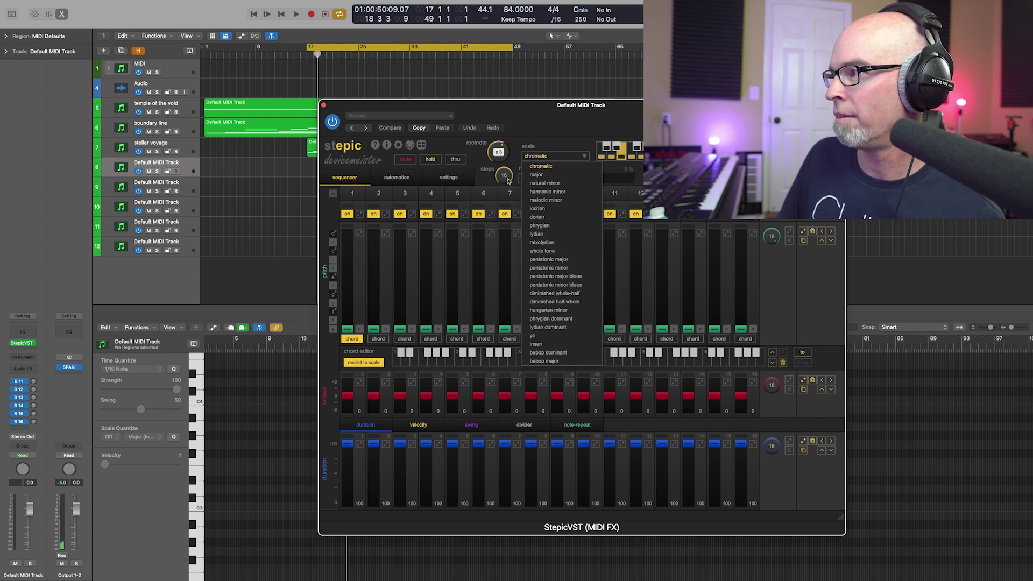
click(536, 183)
Step: Set the sequence to 8 steps of 1/8 notes, raise step 4 to A and step 7 to B, and close the sequencer
drag(504, 178, 499, 229)
click(536, 179)
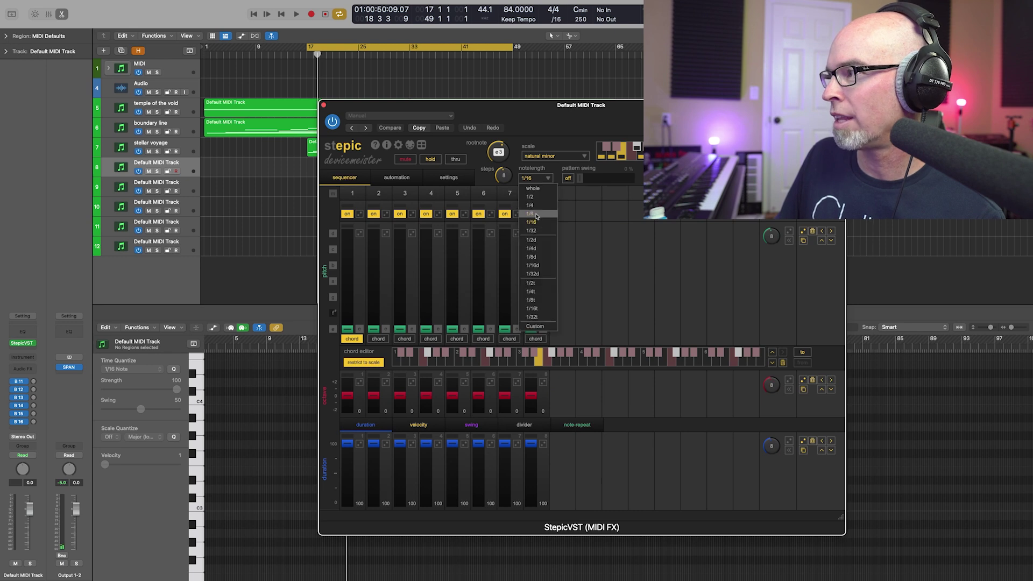
click(545, 214)
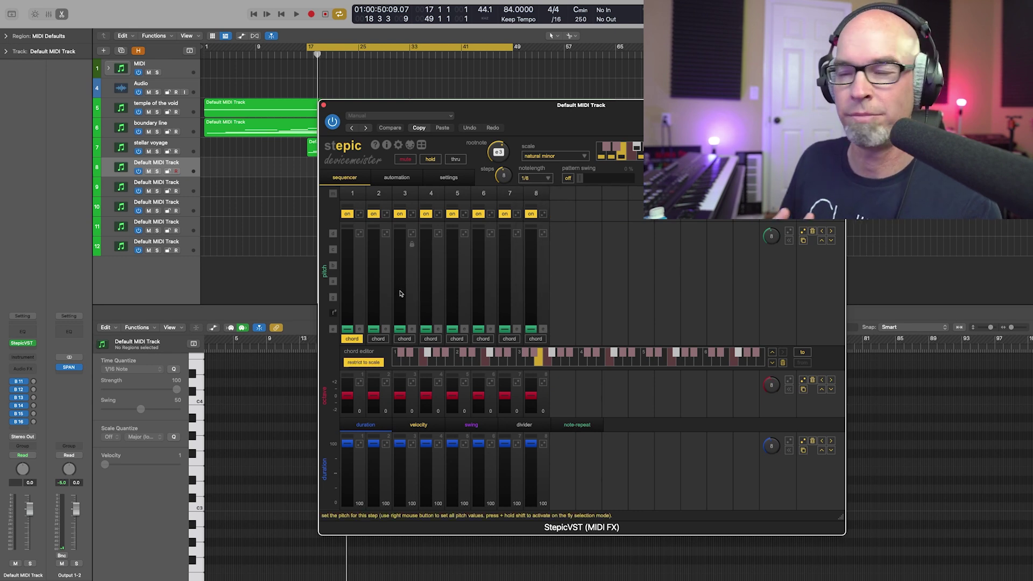
click(431, 280)
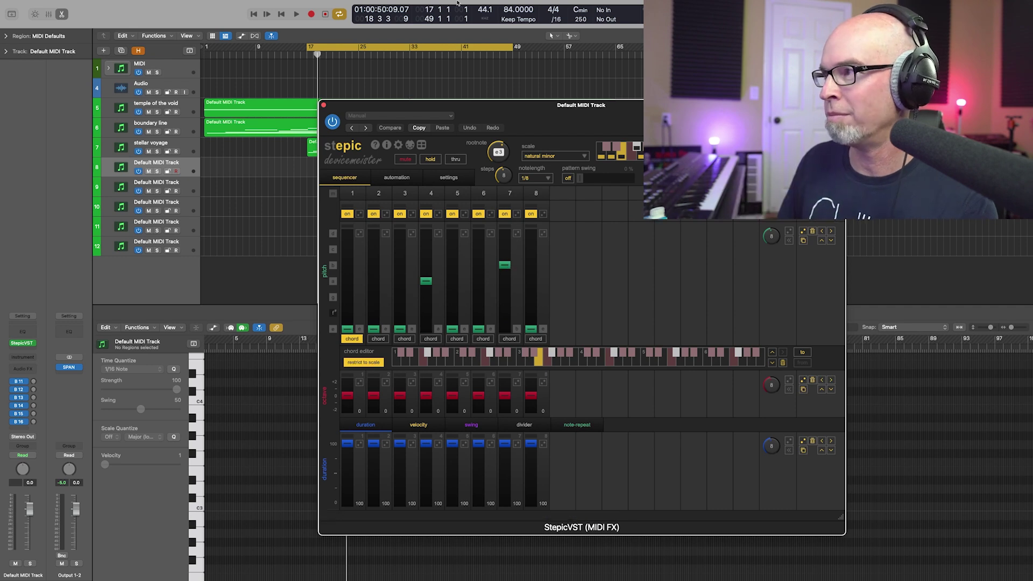
click(325, 106)
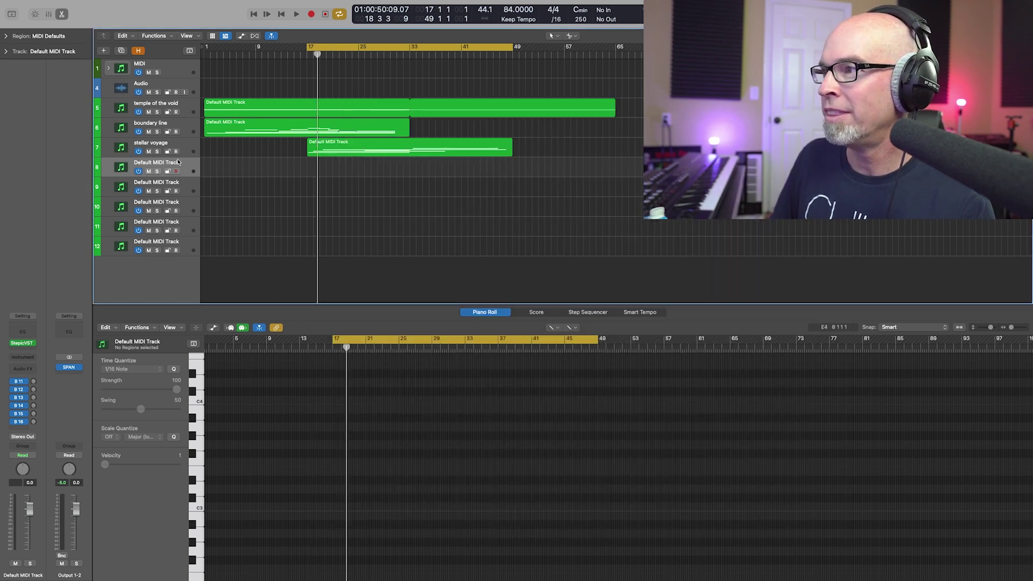
Step: Insert Vital in stereo as the instrument on the StepicVST track
click(26, 359)
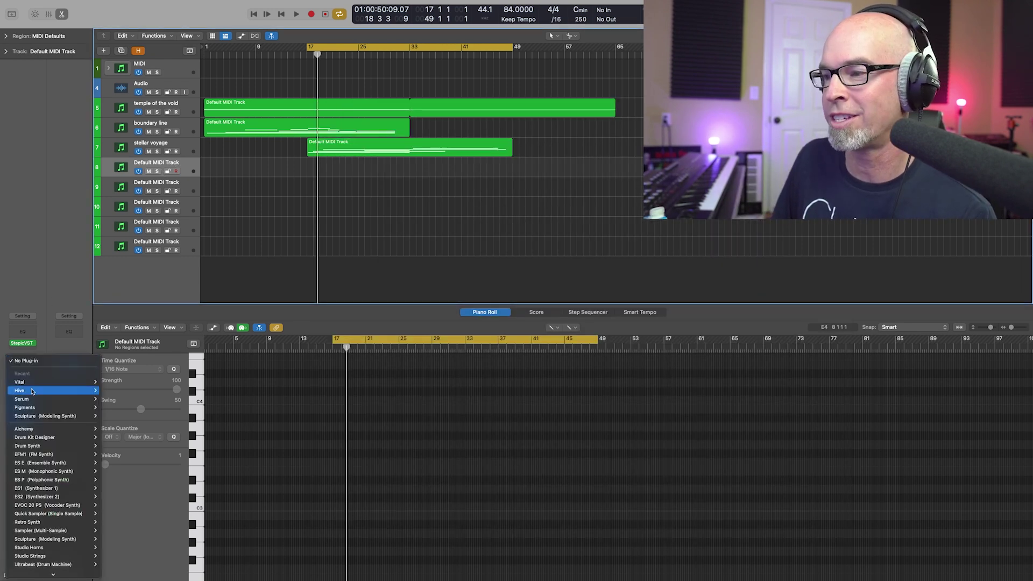
mouse_move(66, 386)
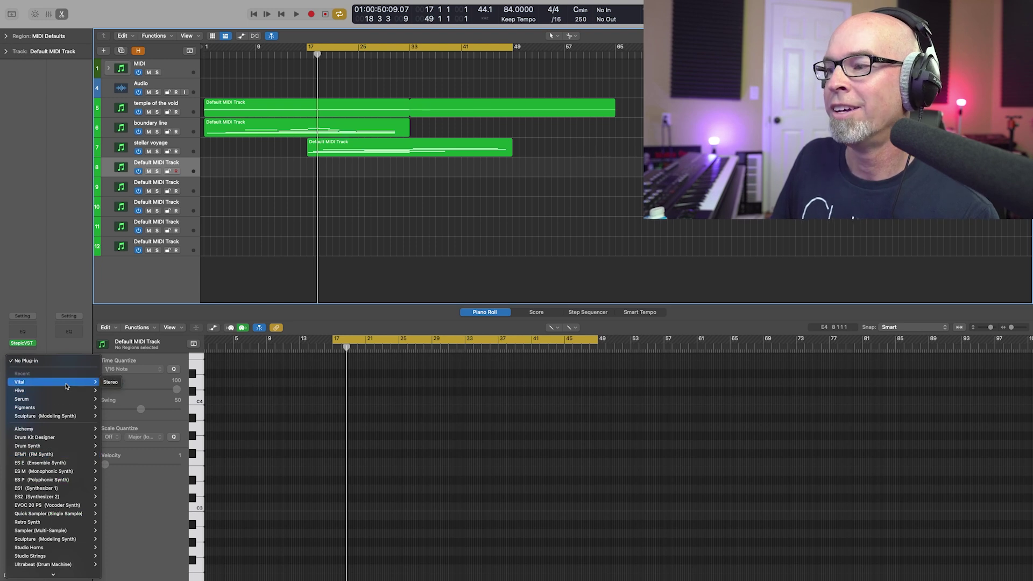
click(112, 383)
drag(516, 115, 240, 147)
Step: Load the preset "Anomaly 3 - PL The Gate of Solitude" from Vital's "Anomaly 3 by S1gns Of L1fe" folder and close the preset browser
click(329, 181)
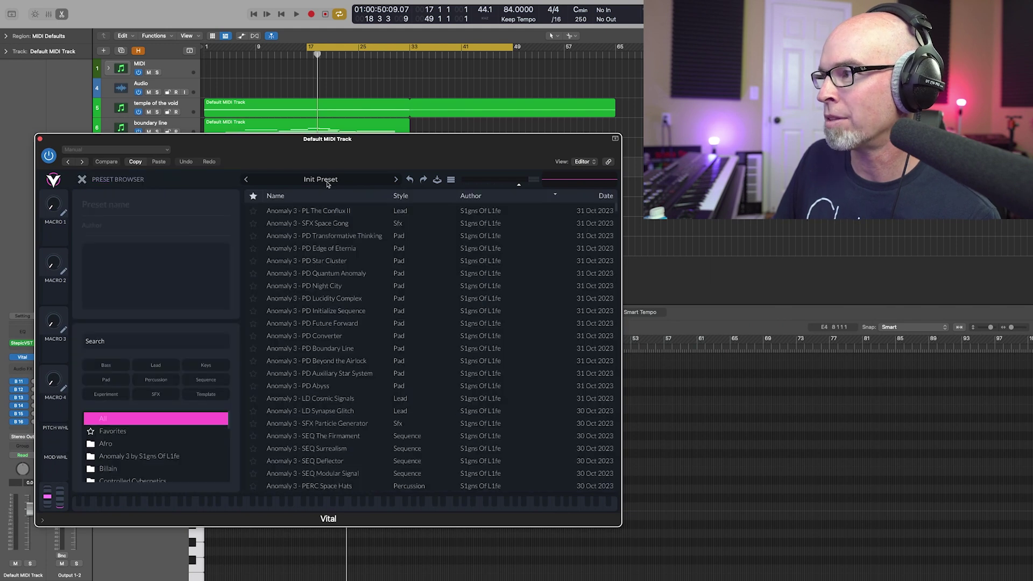
click(129, 454)
click(330, 195)
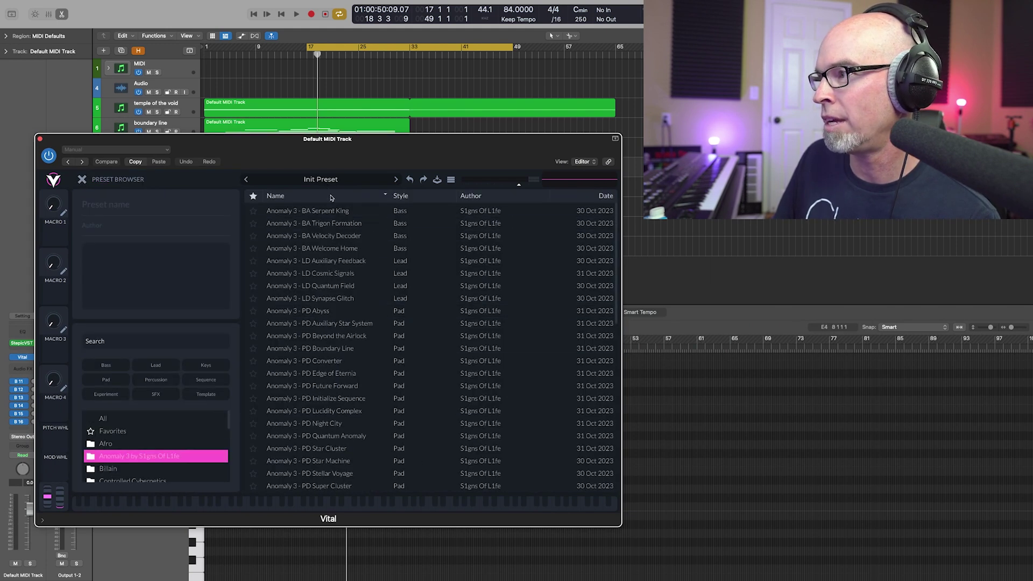
scroll(329, 340, down, 1)
scroll(330, 345, down, 5)
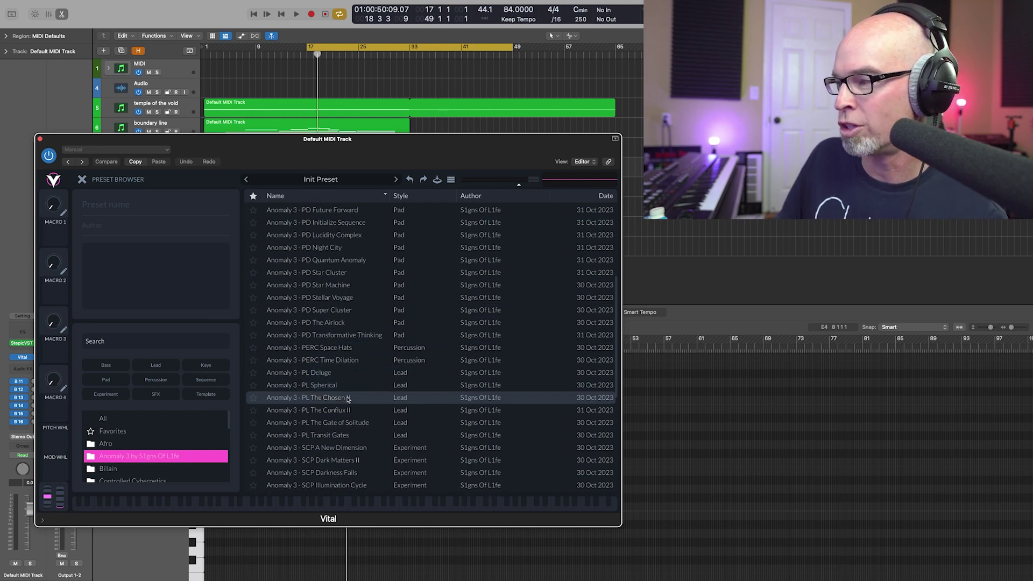
click(339, 424)
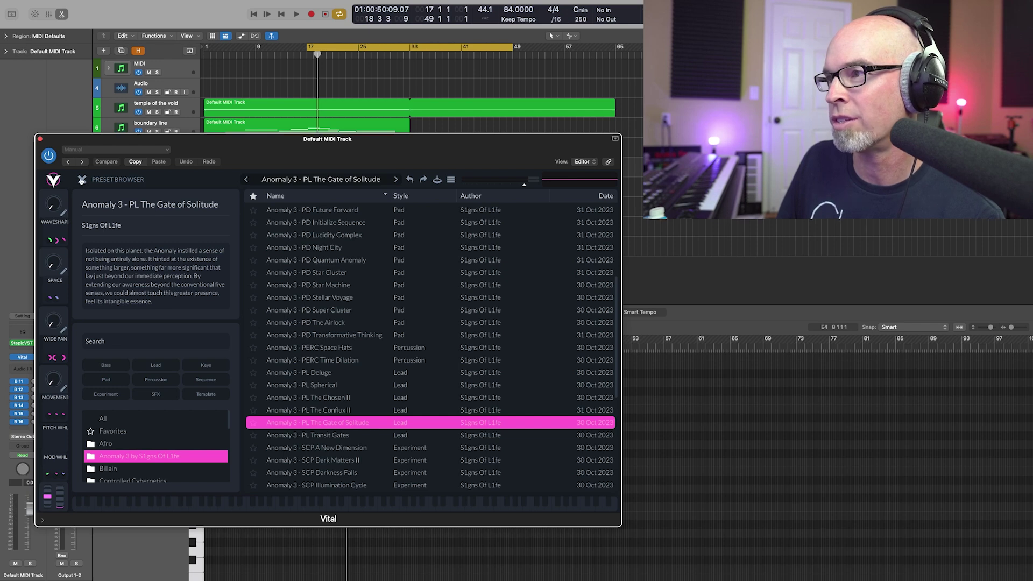
click(82, 179)
Step: Raise the track's Bus 12 delay send, check the effects used by the Vital preset, and close Vital
drag(380, 145, 698, 164)
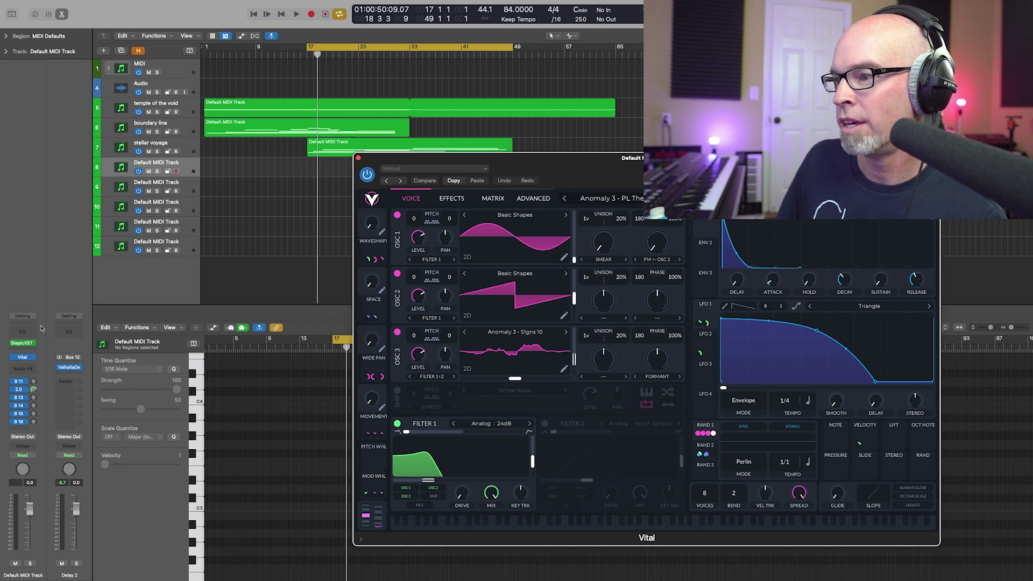
click(42, 328)
click(447, 197)
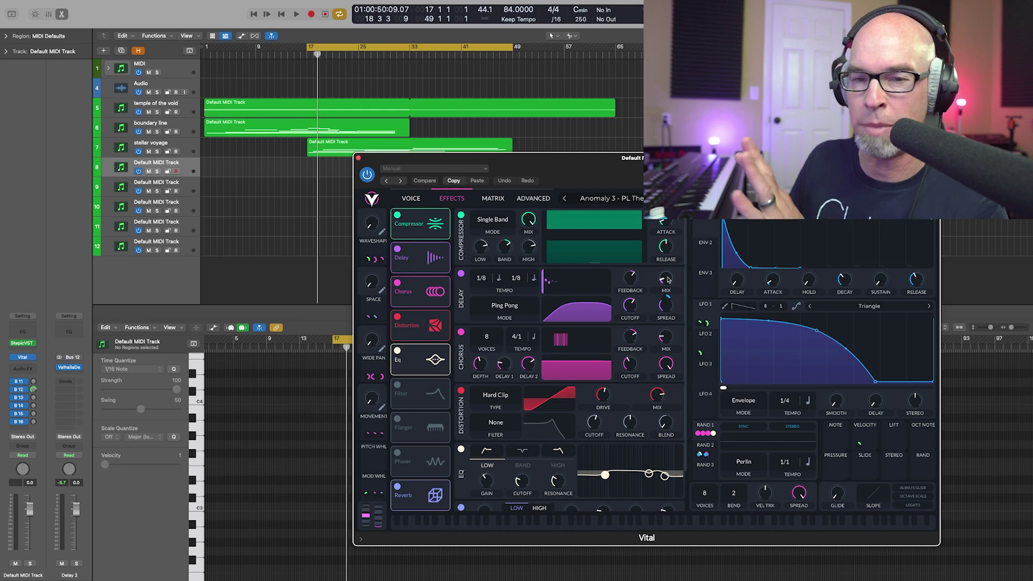
click(359, 159)
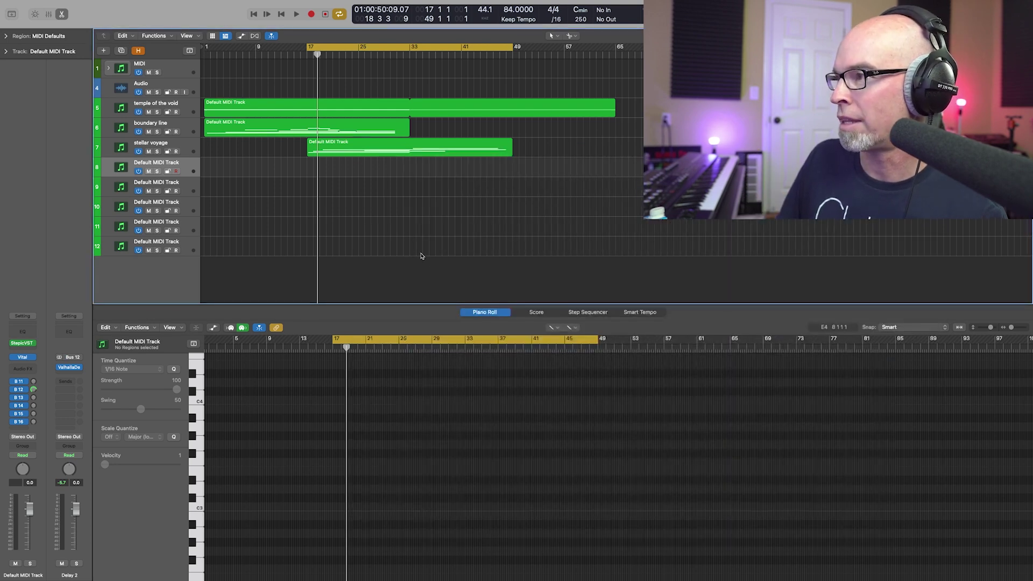
Step: Play the sequence with the track's volume lowered to -2.3 dB and bring up Vital's voice settings
key(space)
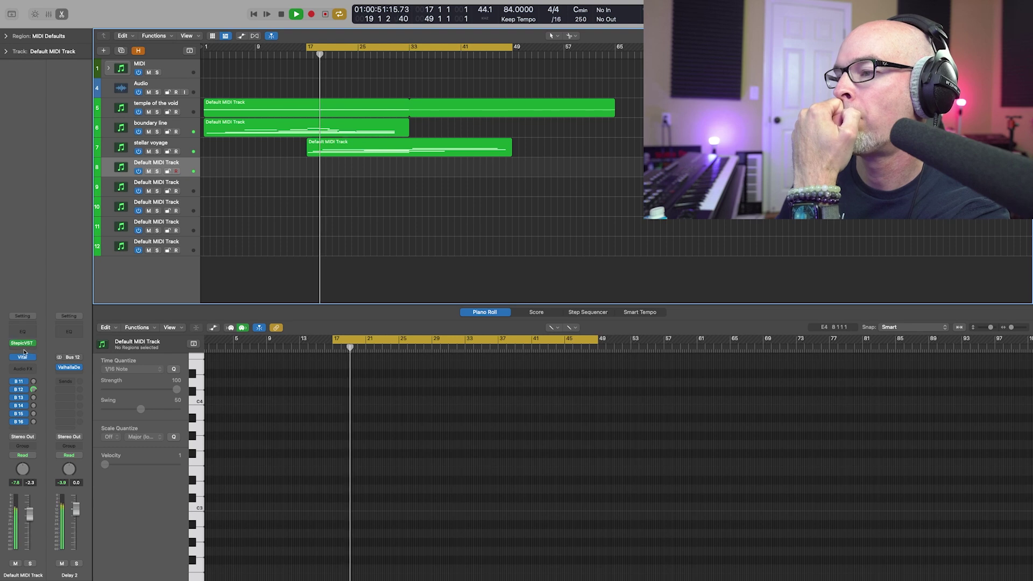
drag(428, 158, 116, 143)
click(107, 183)
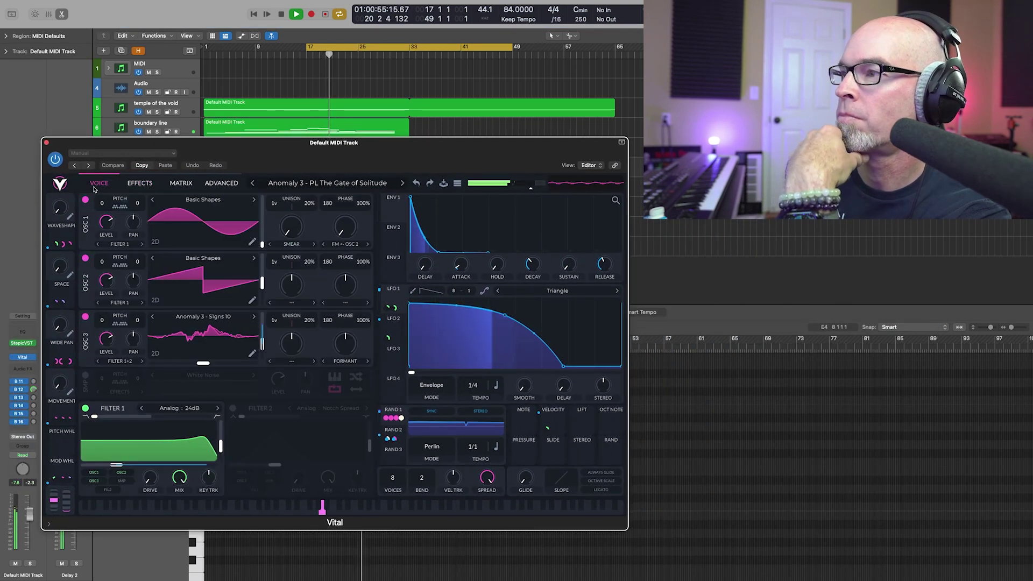
Step: Lower the Filter 1 cutoff in Vital while checking its modulation and LFOs 1 and 2, and close Vital
mouse_move(138, 464)
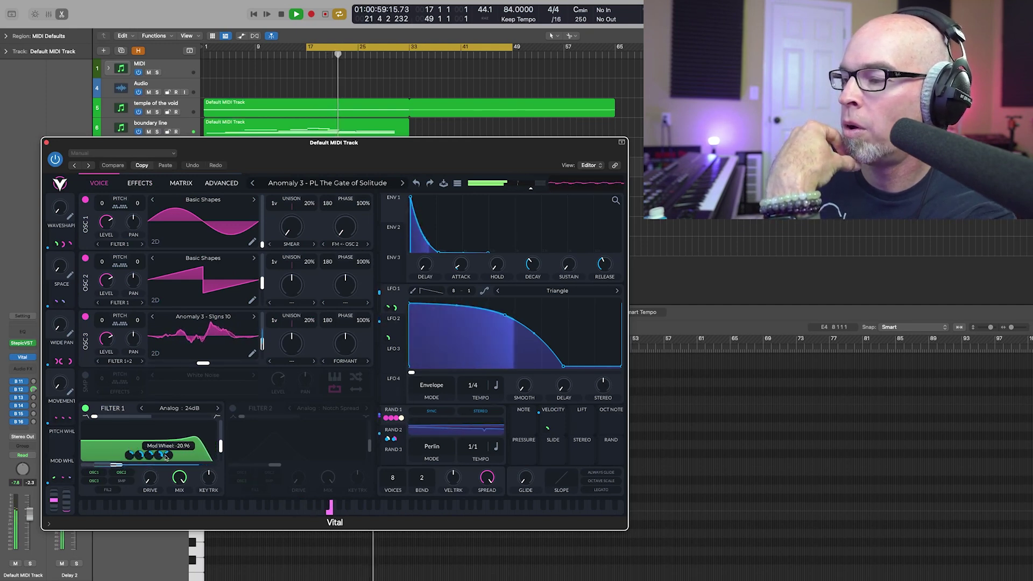
click(396, 321)
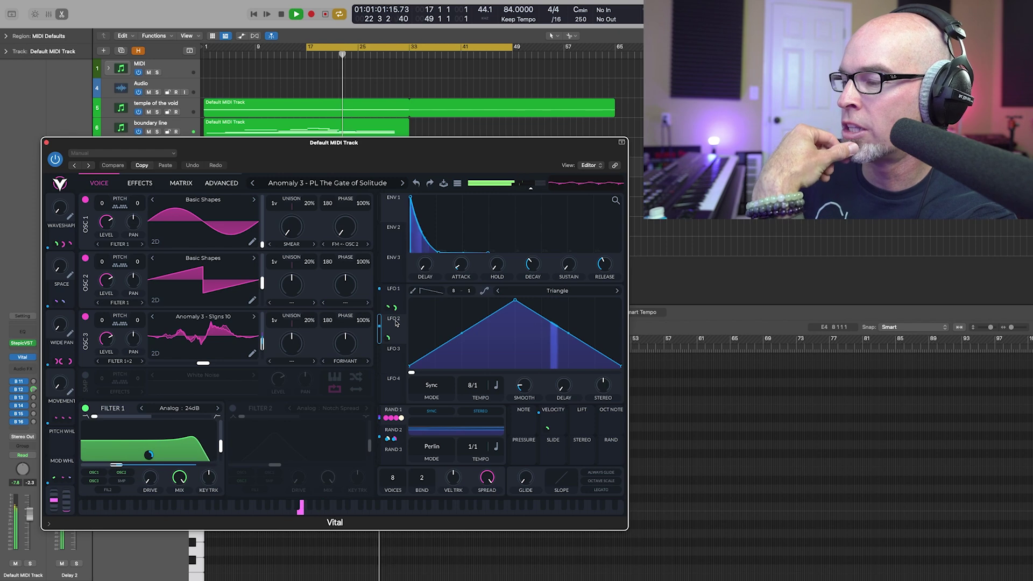
mouse_move(387, 339)
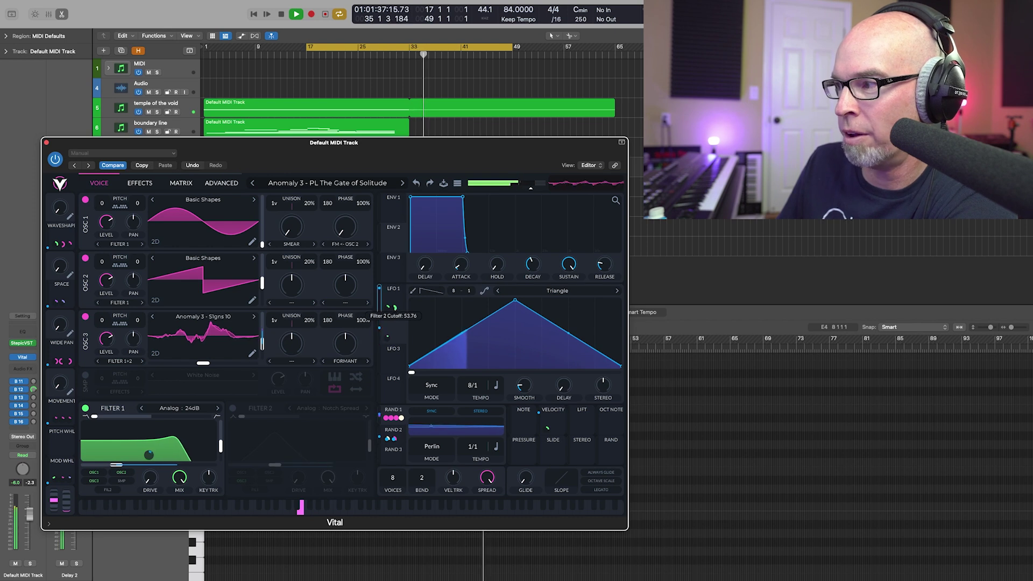
drag(117, 466, 106, 467)
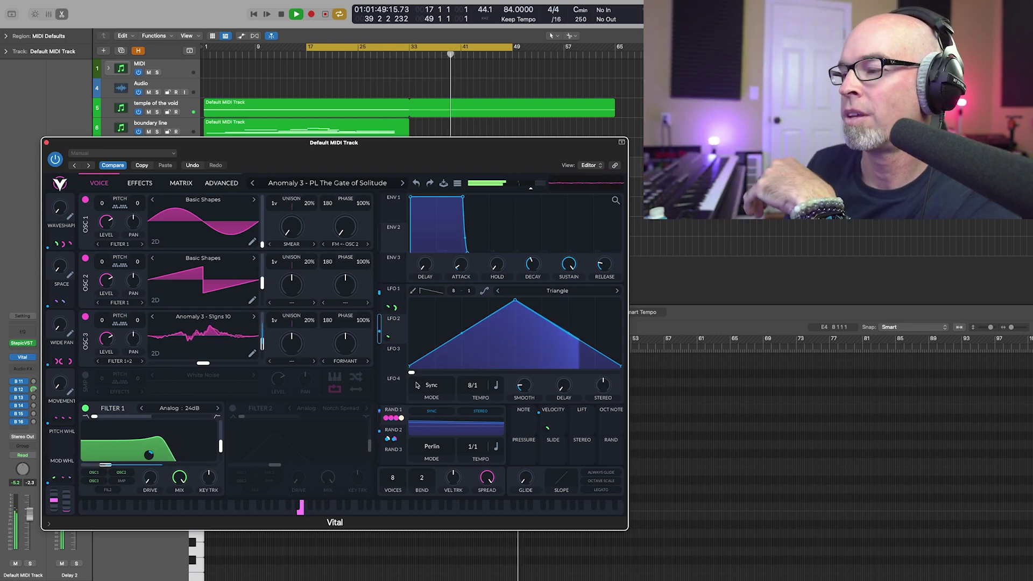
mouse_move(147, 456)
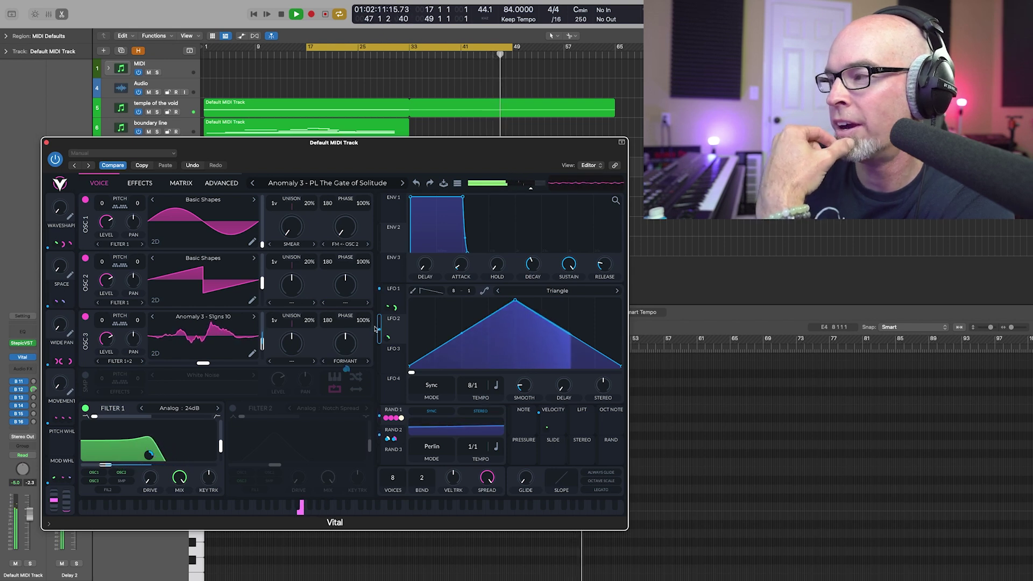
click(400, 300)
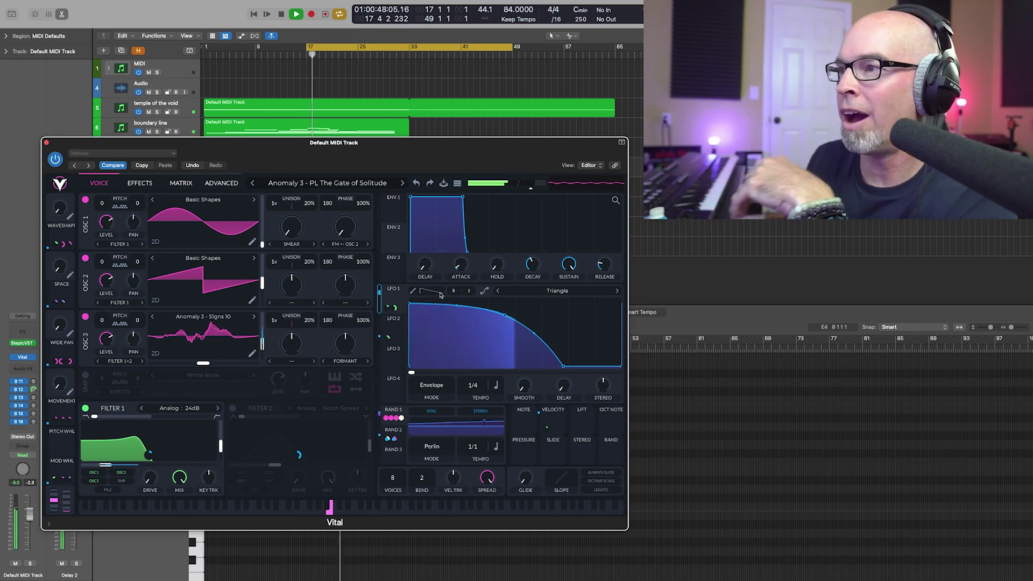
click(47, 143)
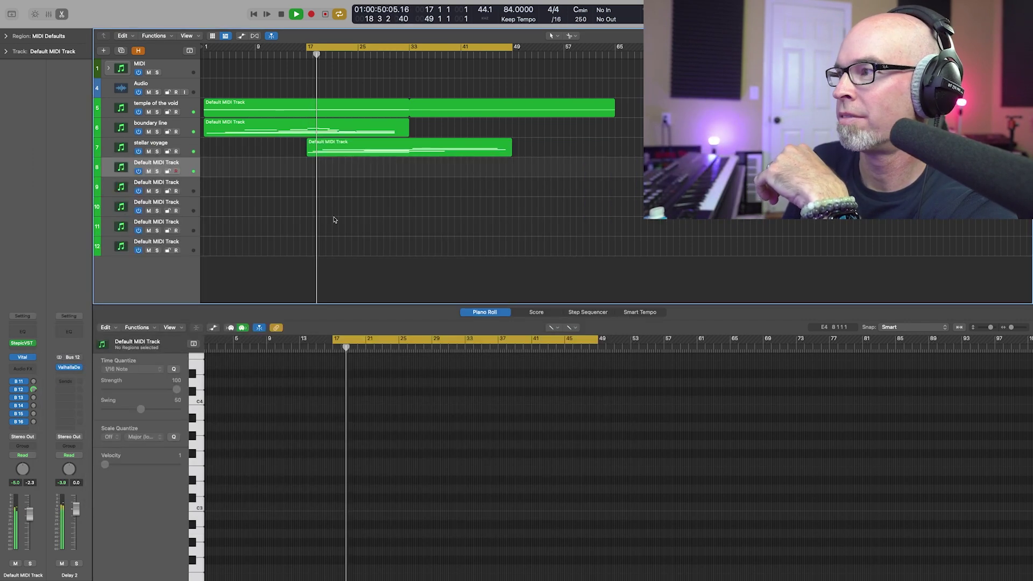
Step: Solo the sequence track to listen to it alone, look over its Vital patch, and turn the solo off
click(158, 172)
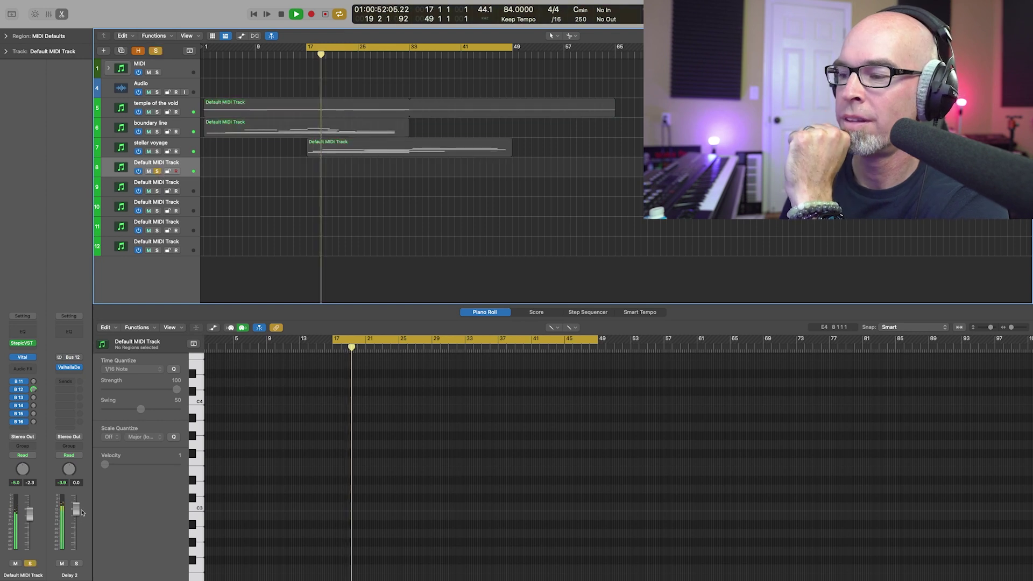
click(26, 358)
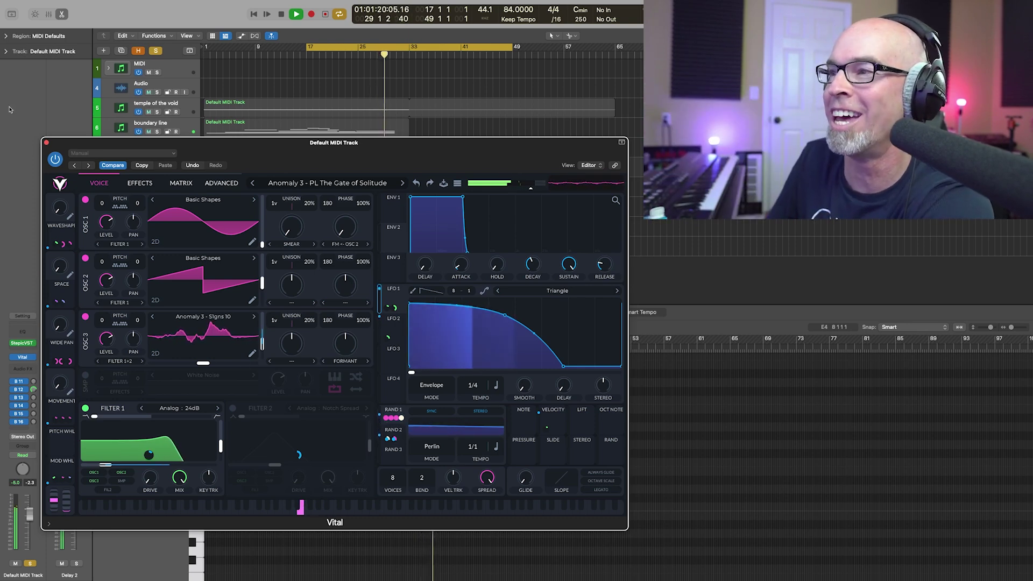
click(46, 143)
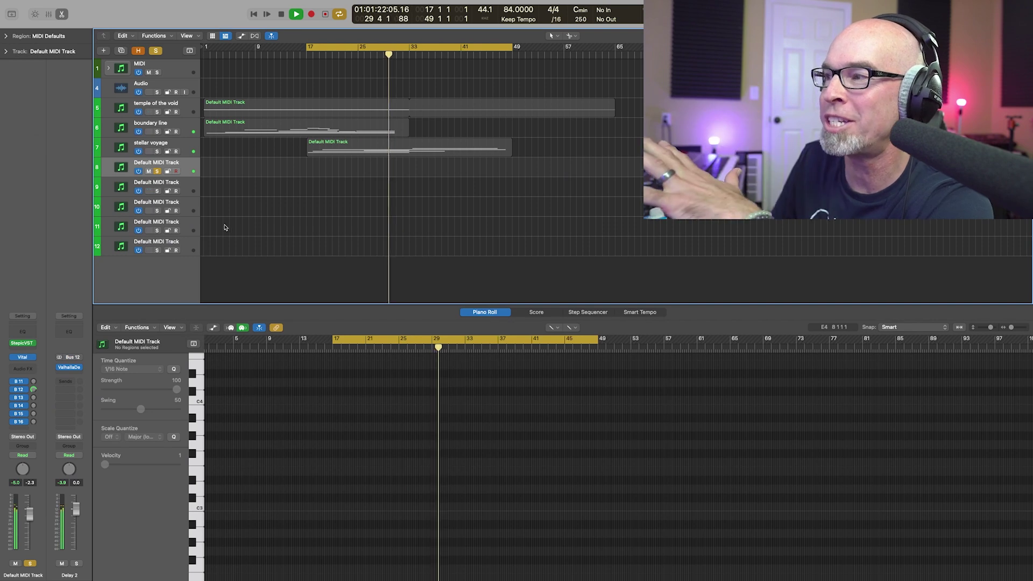
click(158, 171)
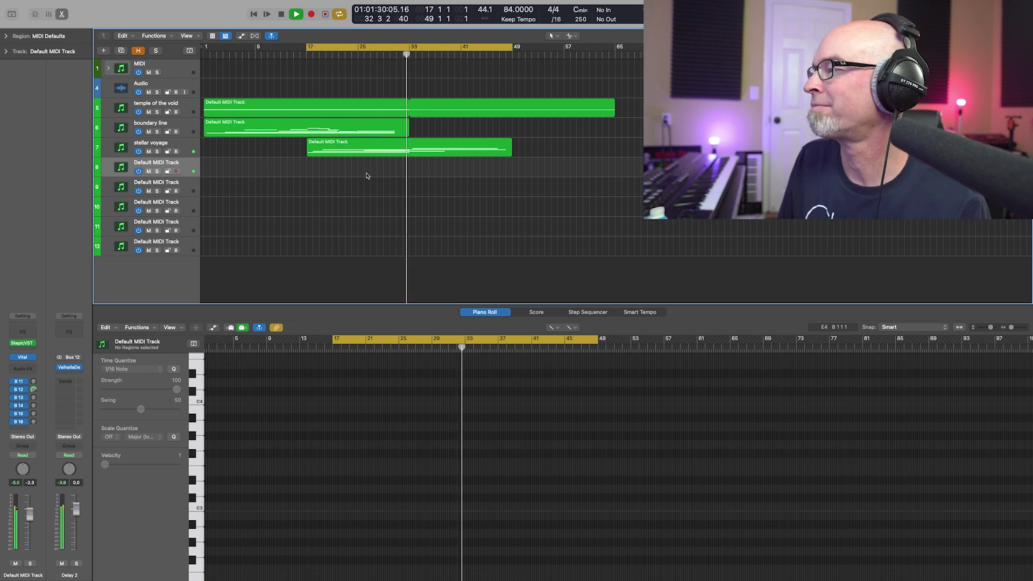
Step: In StepicVST's velocity lane, lower the unaccented steps to about 35–45 and set step 4 to 111 and step 7 to 116
mouse_move(24, 360)
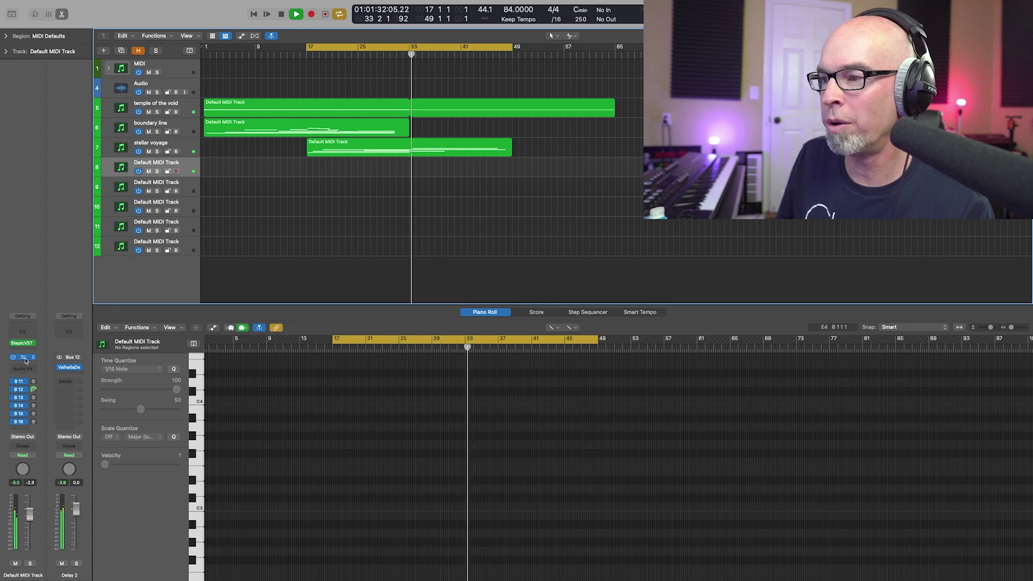
click(21, 342)
drag(474, 106, 499, 183)
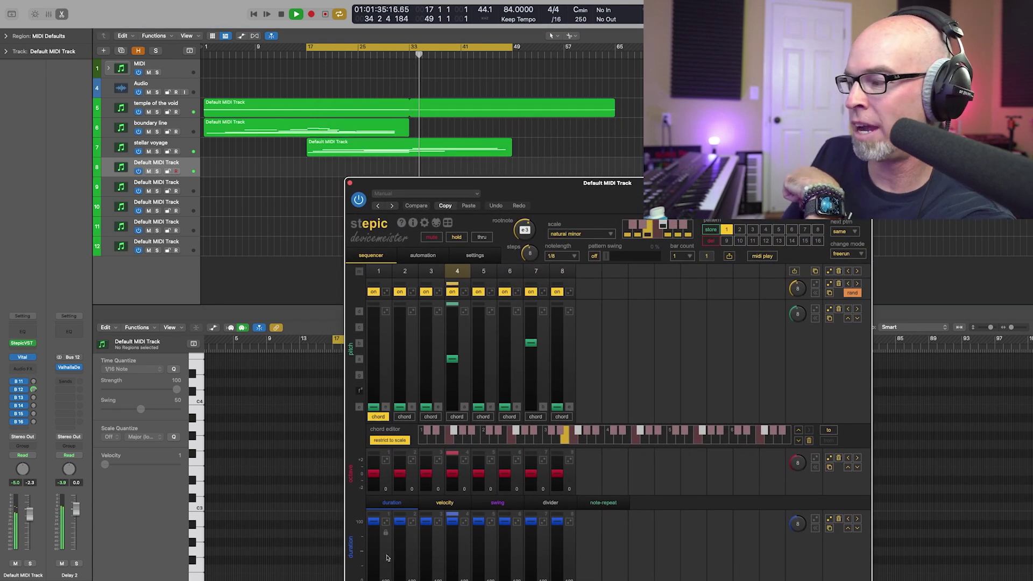
click(430, 504)
mouse_move(465, 533)
mouse_down()
mouse_move(428, 388)
mouse_move(348, 418)
mouse_move(468, 417)
mouse_move(396, 417)
mouse_move(416, 393)
mouse_up()
click(415, 391)
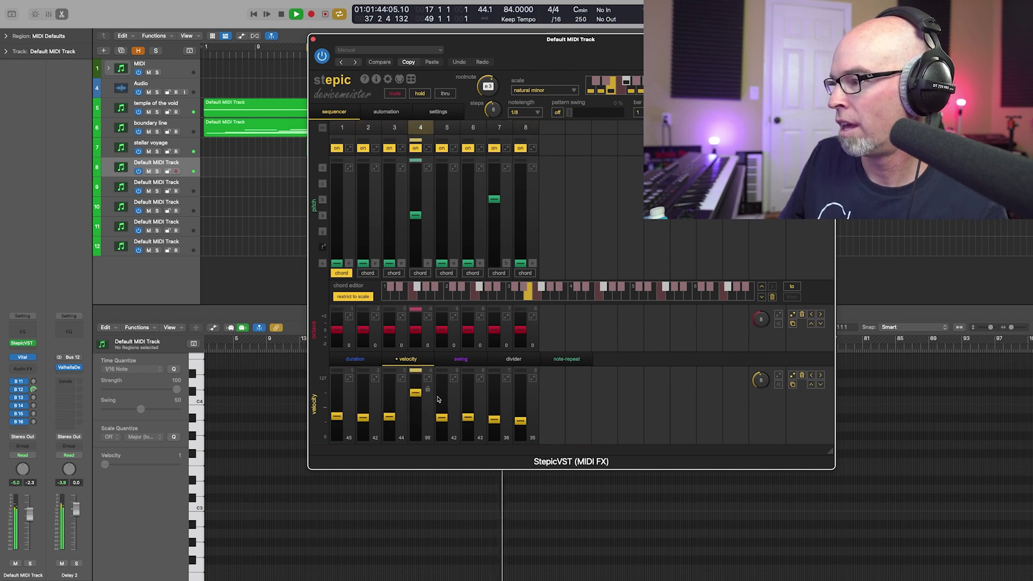
click(495, 383)
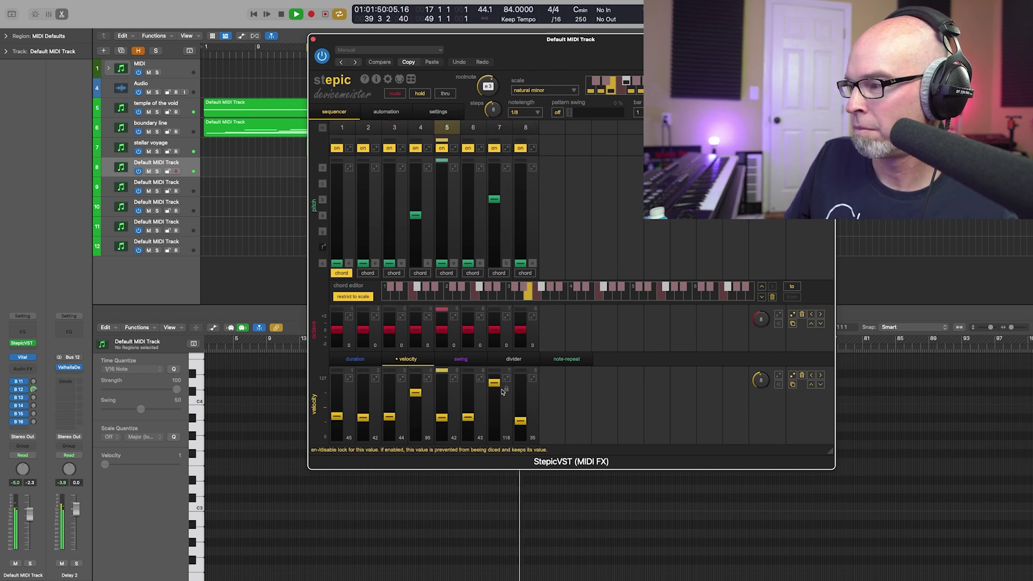
click(419, 385)
drag(420, 385, 420, 385)
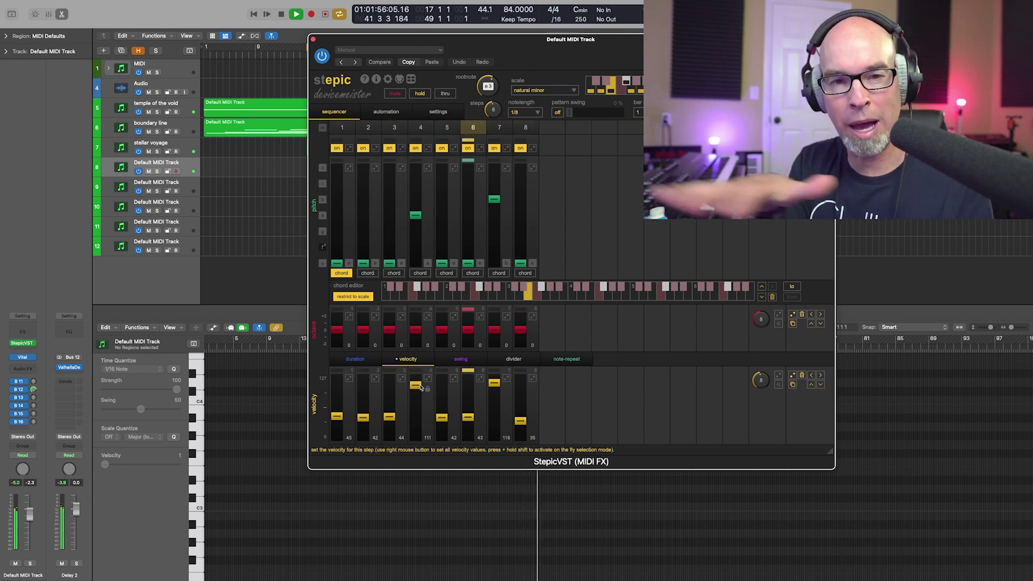
Step: Reduce the unaccented steps' velocities to the 20s and 30s, and set step 4 to 107 and step 7 to 115
mouse_move(468, 424)
mouse_down()
mouse_move(389, 424)
mouse_move(478, 416)
mouse_move(349, 434)
mouse_move(467, 428)
mouse_move(337, 426)
mouse_move(520, 424)
mouse_up()
click(421, 407)
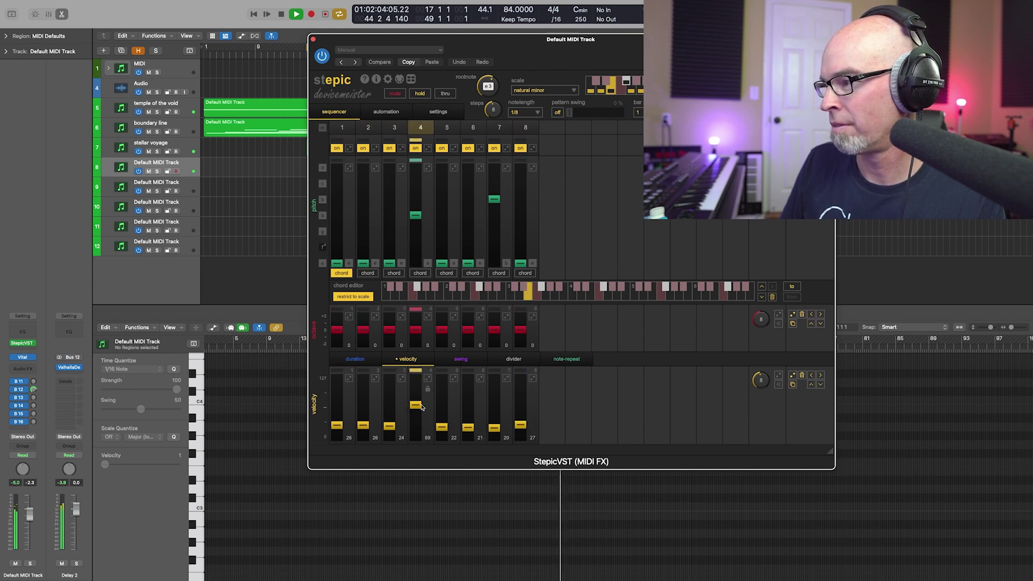
click(415, 401)
click(494, 391)
click(415, 387)
click(494, 383)
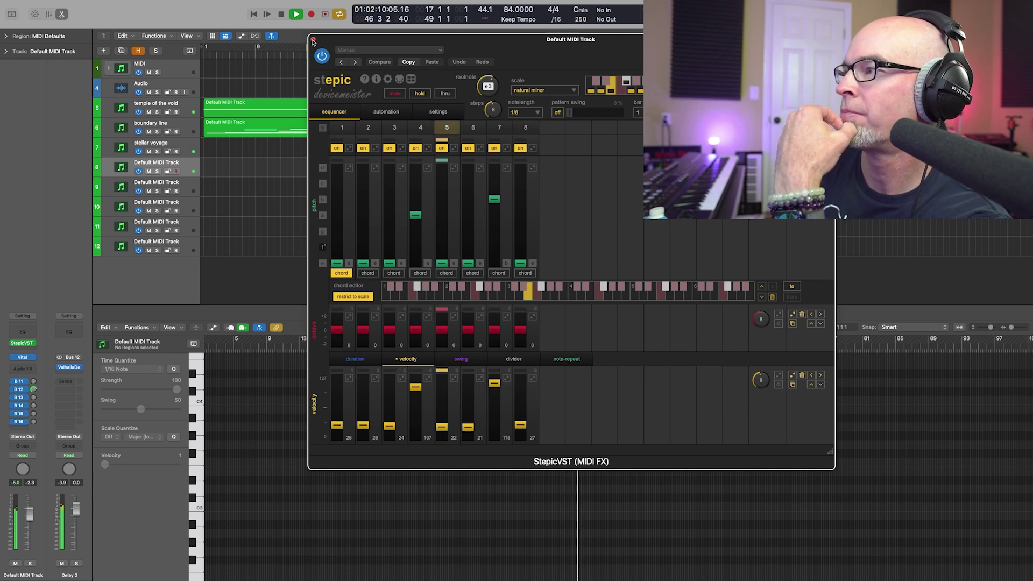
Step: Set Stepic's bar count to 8, export the pattern onto its track at bar 33 looped to bar 65, and bypass StepicVST
click(646, 112)
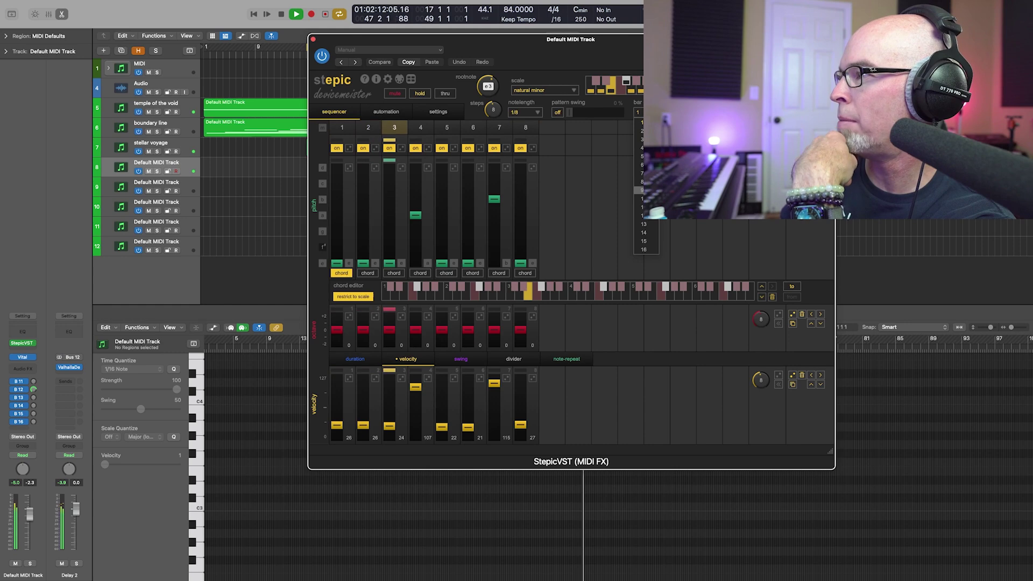
click(649, 181)
drag(651, 57, 674, 289)
drag(714, 345, 618, 173)
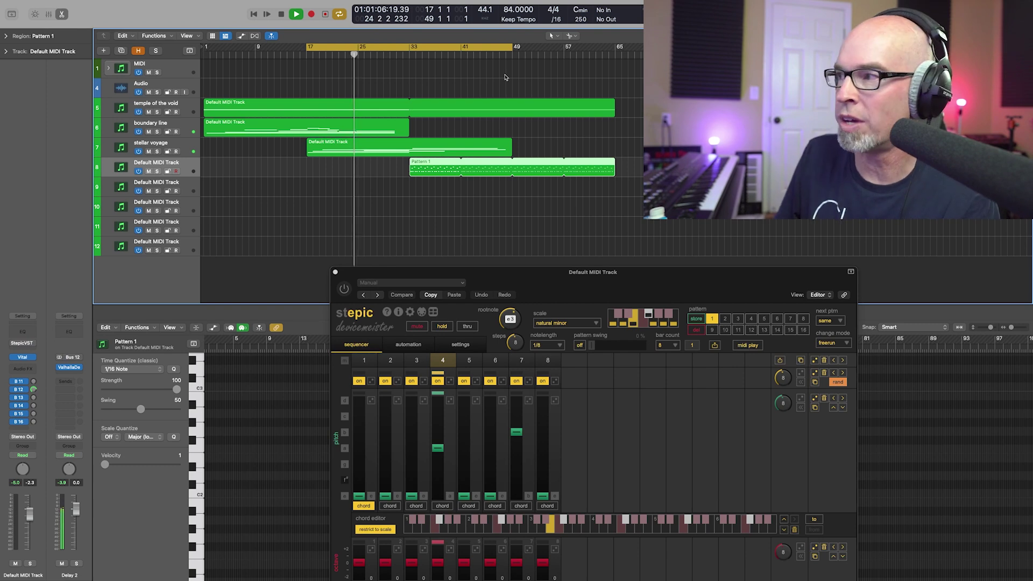
Step: Move the cycle range to bars 33–65 for playback of the new pattern and close StepicVST
drag(361, 48, 464, 45)
scroll(464, 45, right, 1)
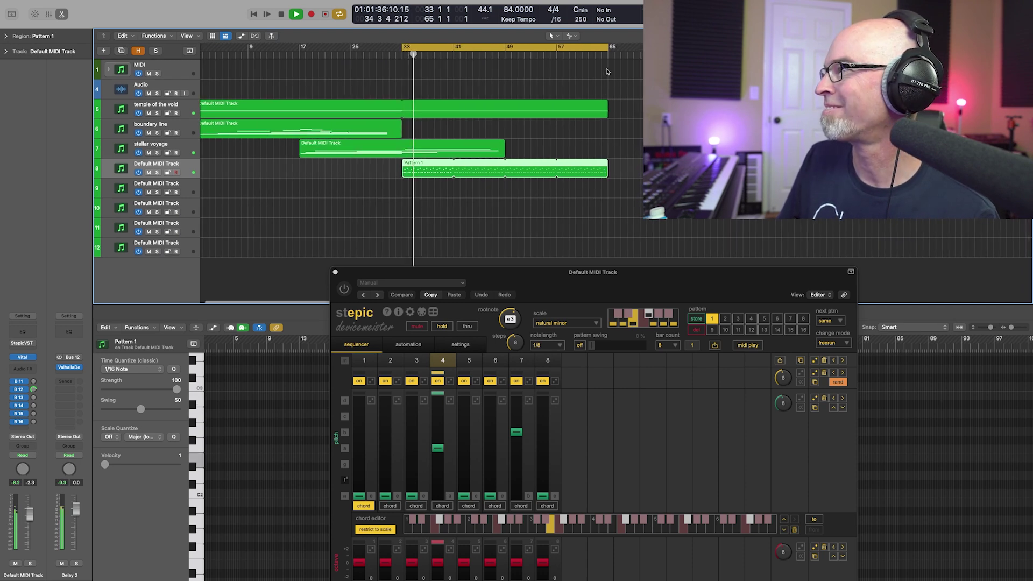
click(335, 273)
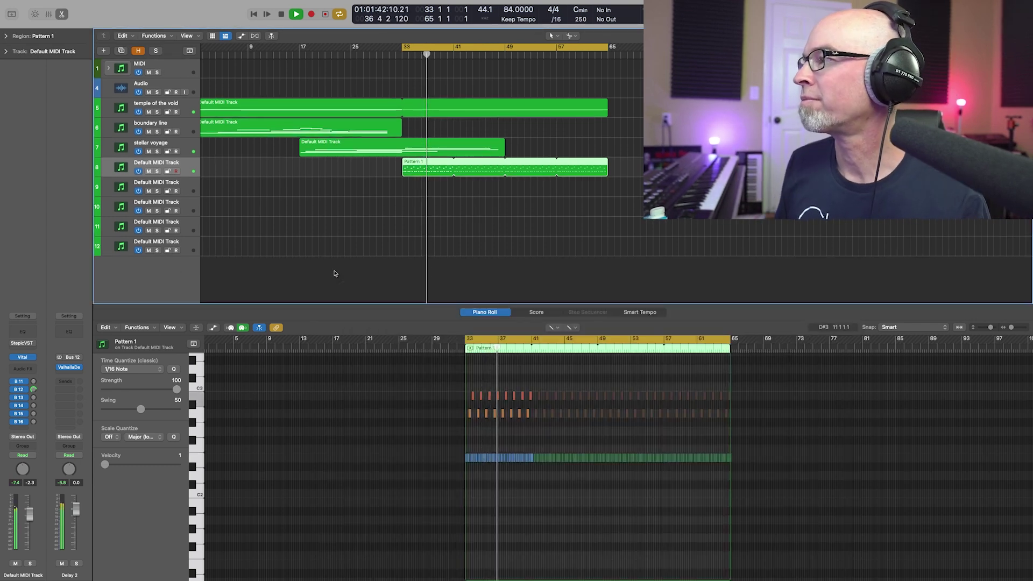
Step: Add a Channel EQ to the "temple of the void" track and enable its low-cut filter at about 42 Hz
click(162, 107)
click(23, 337)
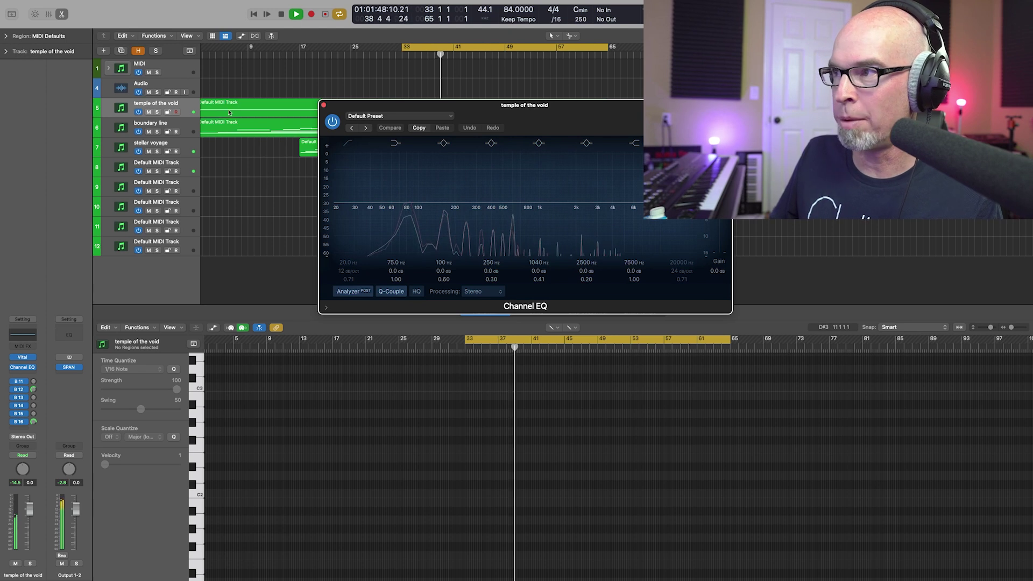
click(348, 143)
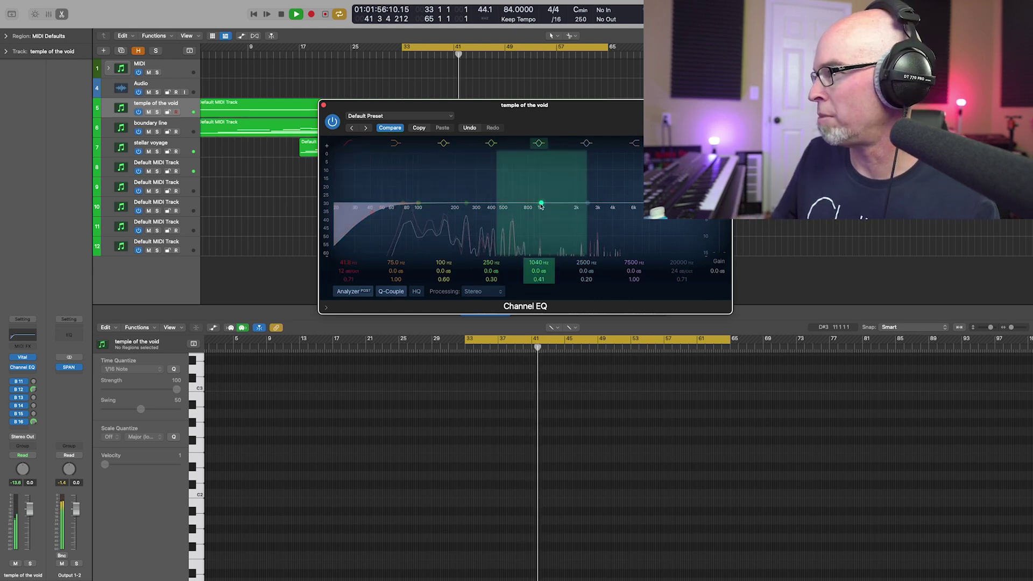
Step: Shape the Channel EQ on "temple of the void" with a -2.3 dB cut at 590 Hz, Q 1.40, and a +1.6 dB boost at 7100 Hz
drag(540, 204, 512, 196)
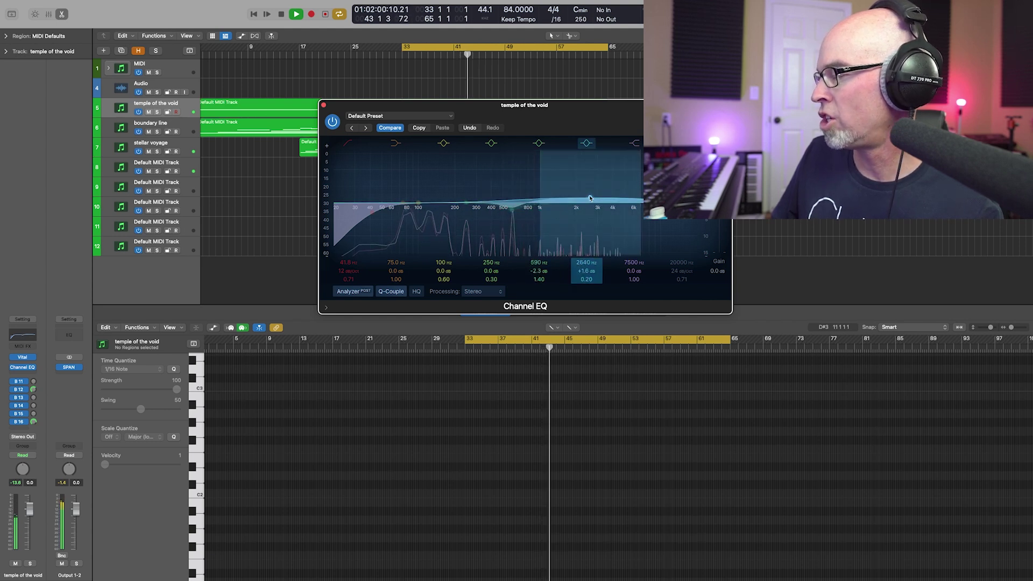
drag(586, 204, 625, 199)
scroll(625, 199, up, 5)
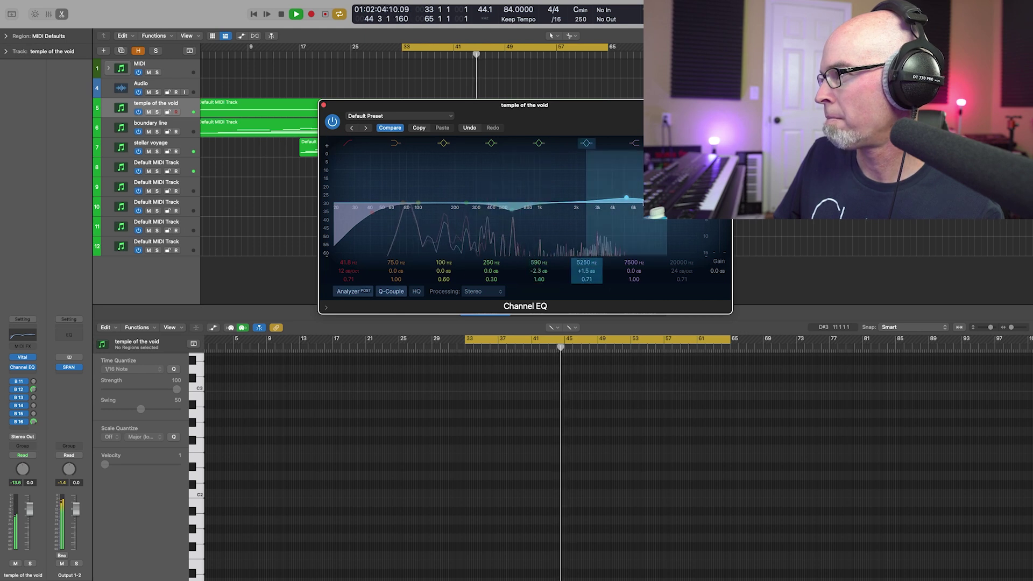
drag(628, 201, 640, 200)
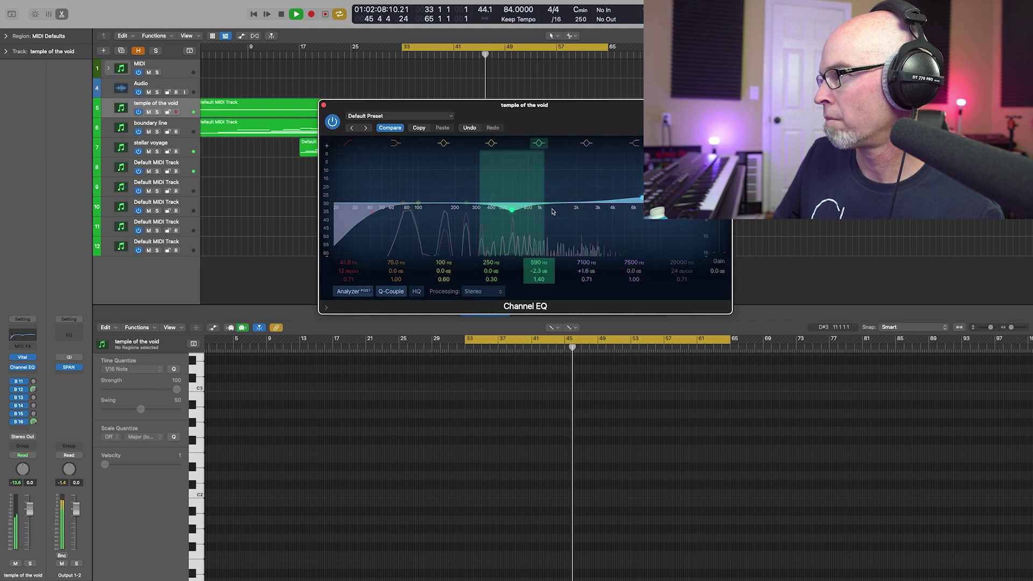
click(323, 106)
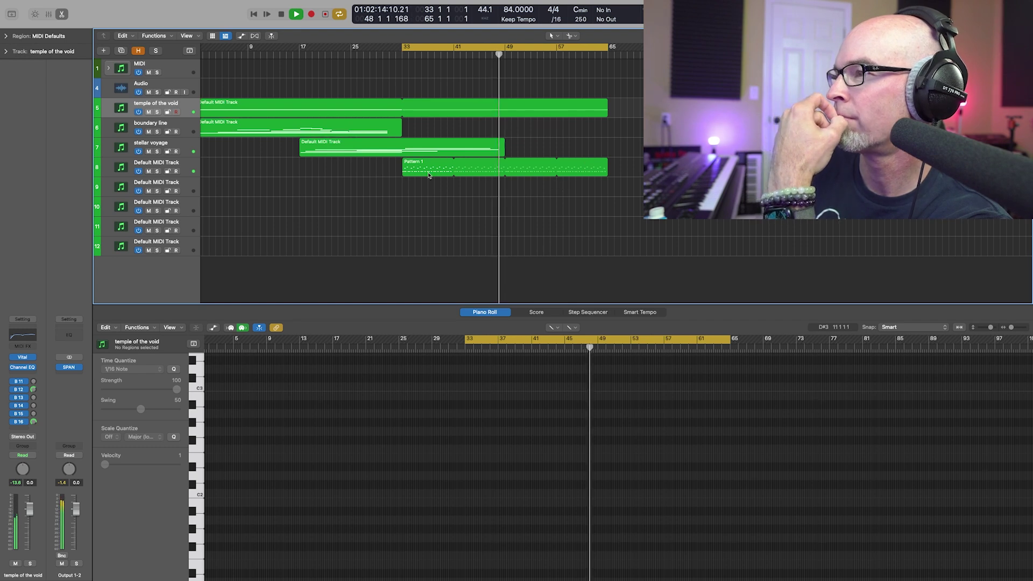
Step: Adjust the Bus 12 delay send on "temple of the void" and the Bus 12 and Bus 16 sends on the Pattern 1 track
click(33, 389)
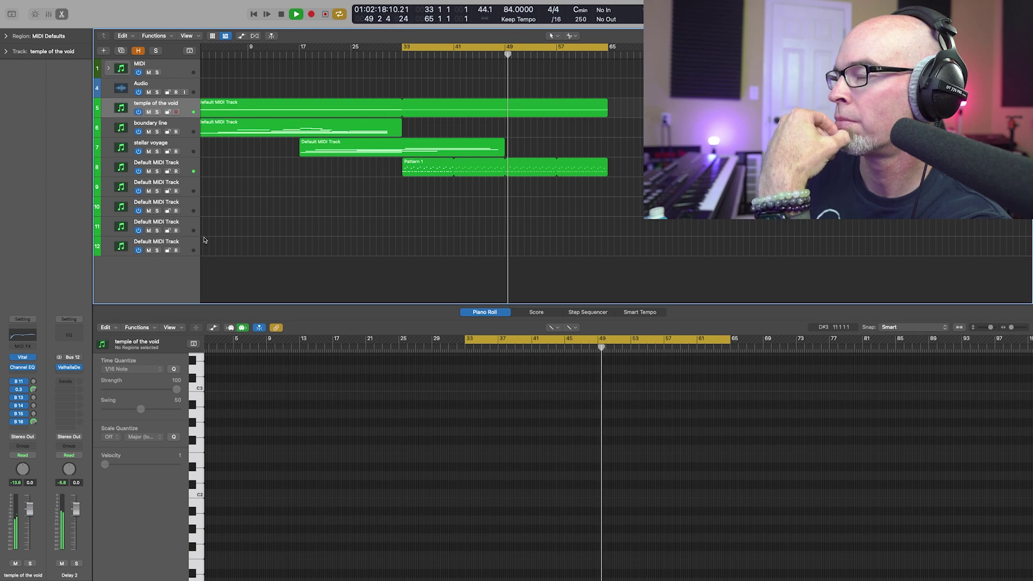
click(161, 167)
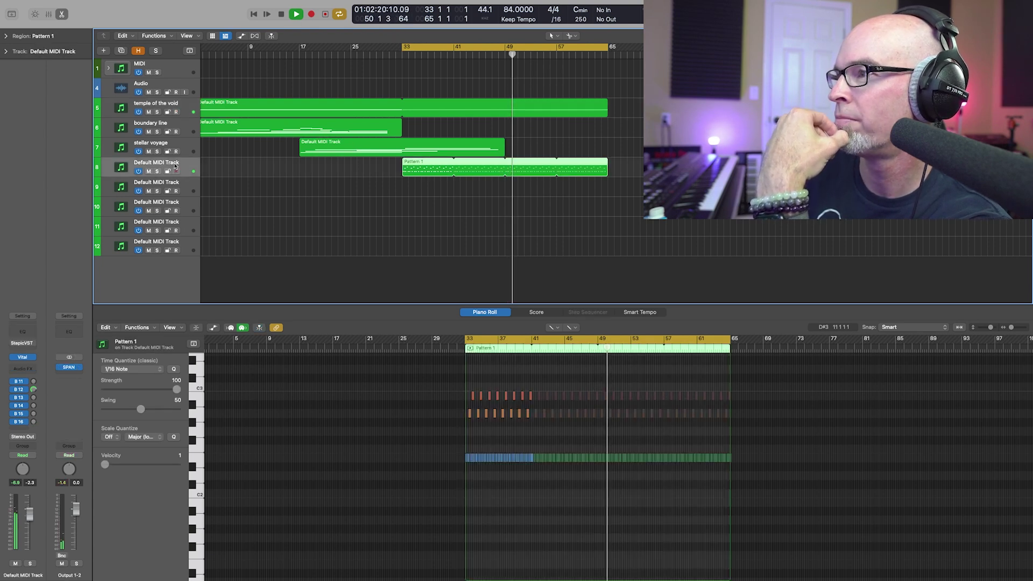
click(33, 421)
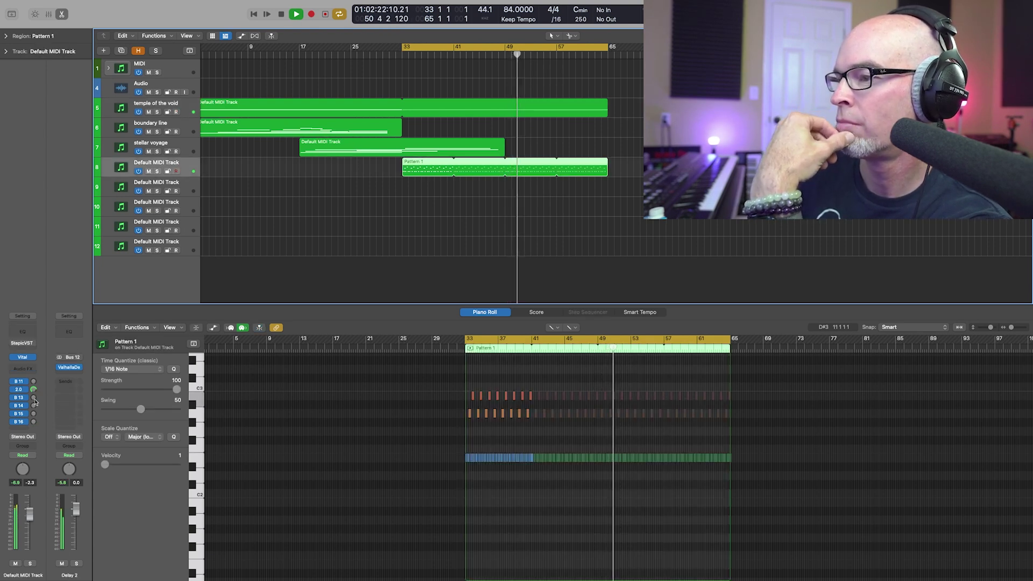
drag(42, 408, 54, 381)
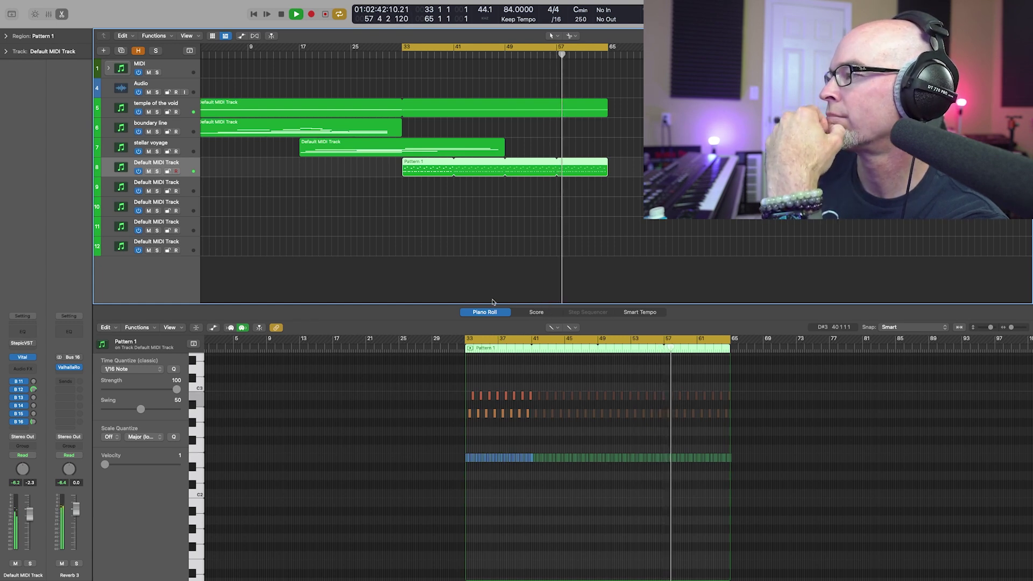
drag(492, 304, 493, 334)
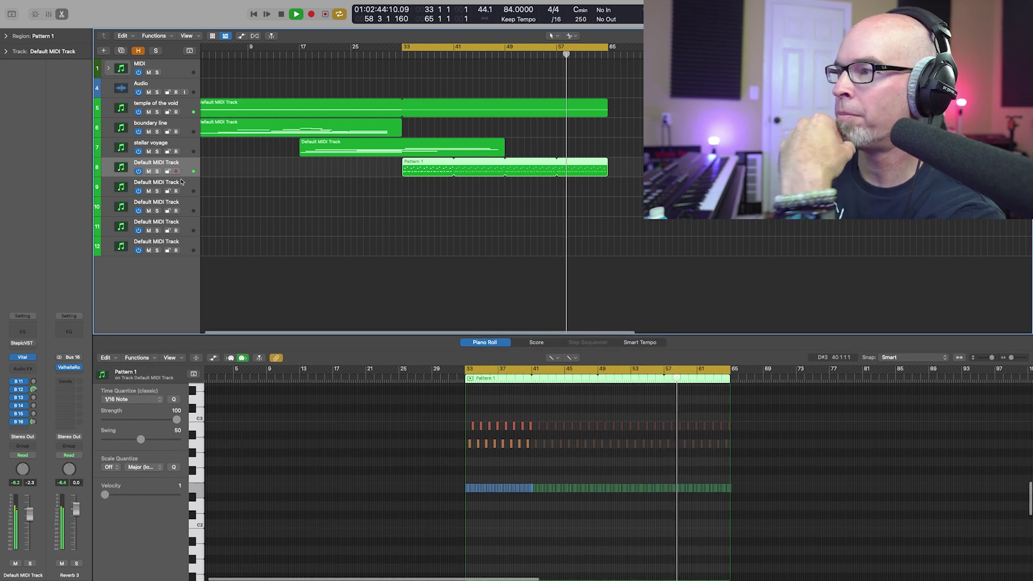
Step: Check the Vital preset name on the Pattern 1 track and rename the track "gate of solitude"
click(22, 357)
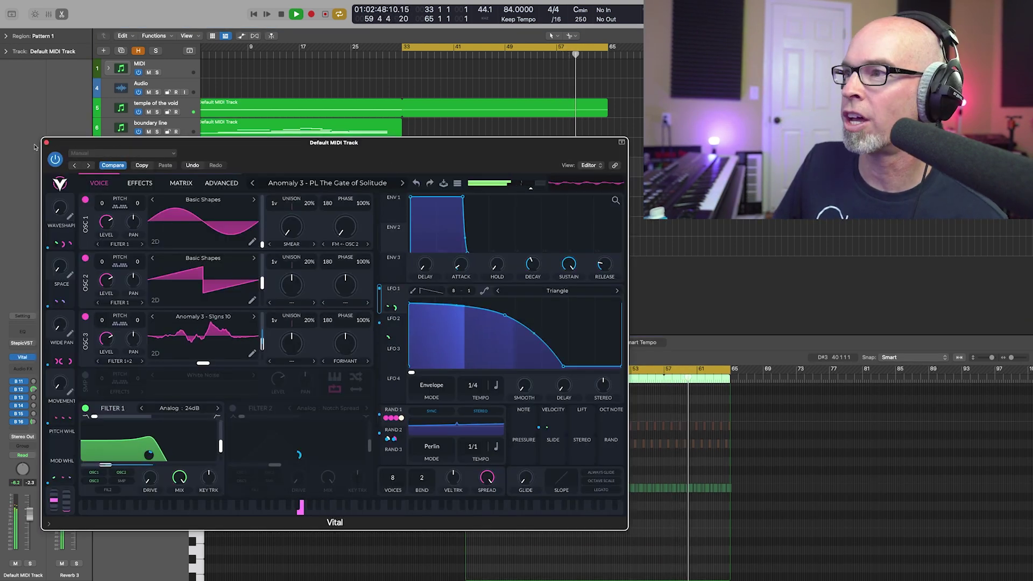
click(46, 143)
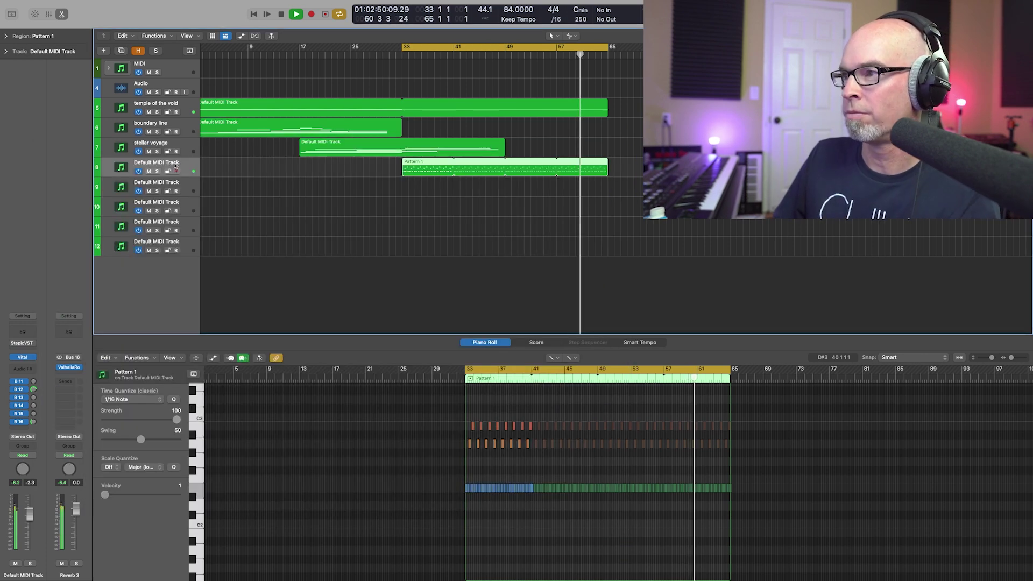
double_click(174, 162)
text(gat)
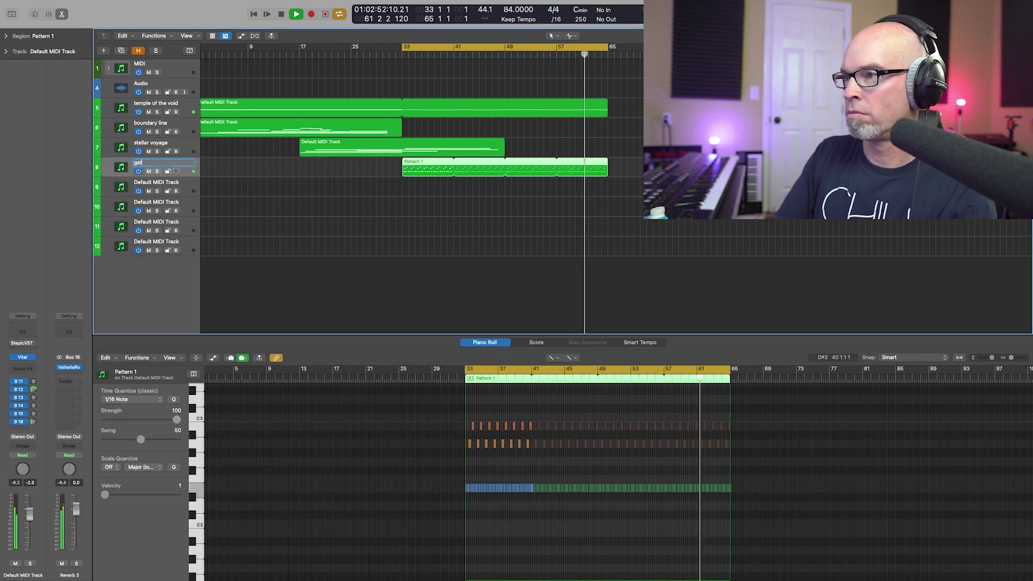
text(e of solitude)
key(Return)
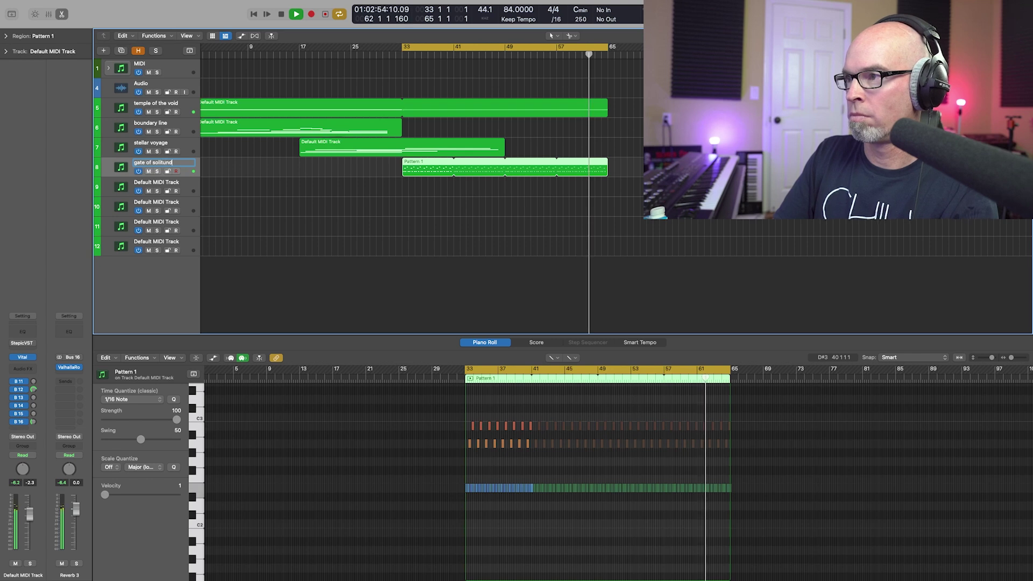
Step: Insert a stereo Vital instrument on the empty track below "gate of solitude"
click(170, 183)
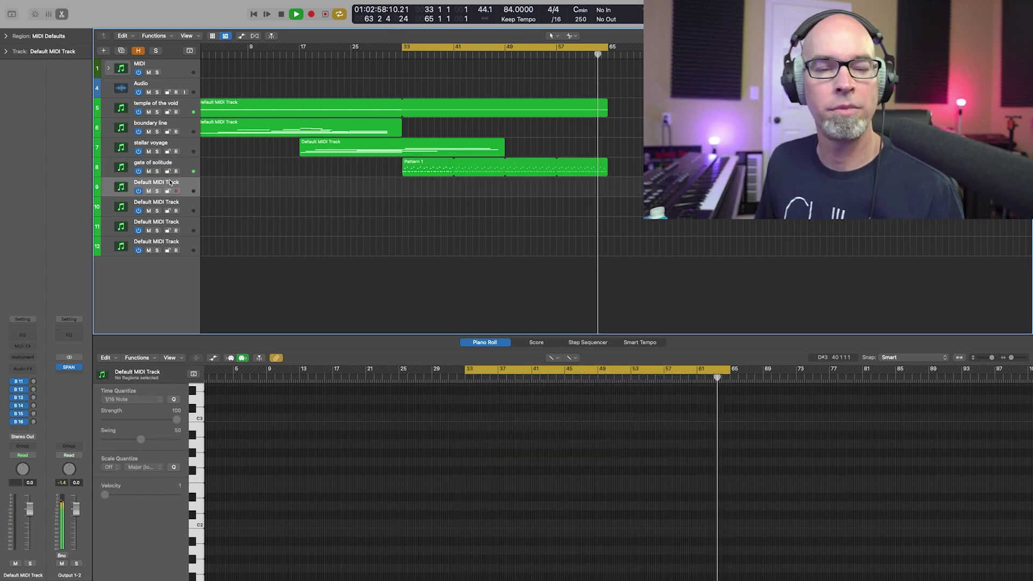
click(31, 358)
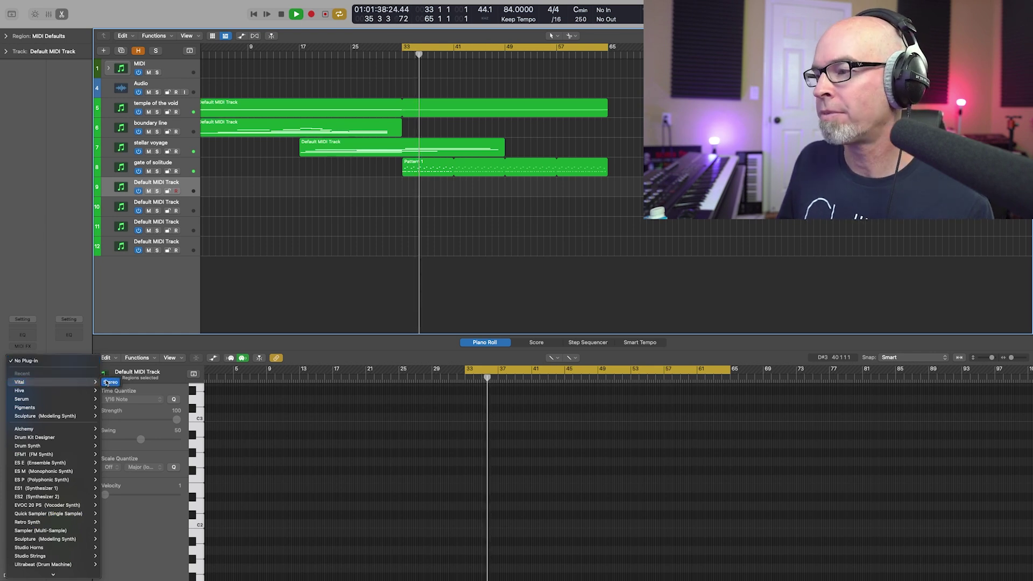
click(107, 382)
drag(587, 106, 316, 136)
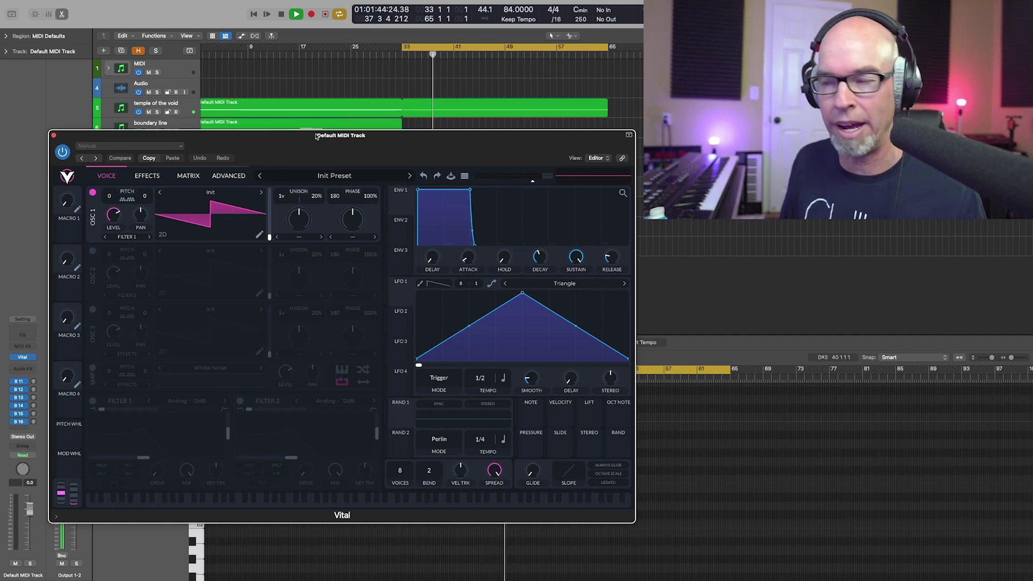
Step: Load the preset "Anomaly 3 - LD Cosmic Signals" from the Anomaly 3 by S1gns Of L1fe folder into the new Vital
click(329, 176)
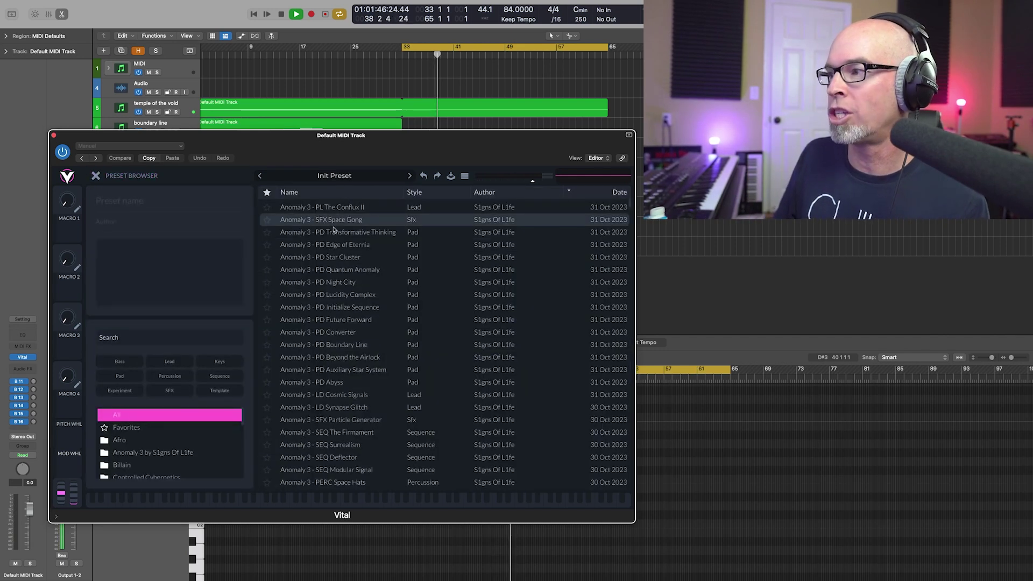
click(145, 453)
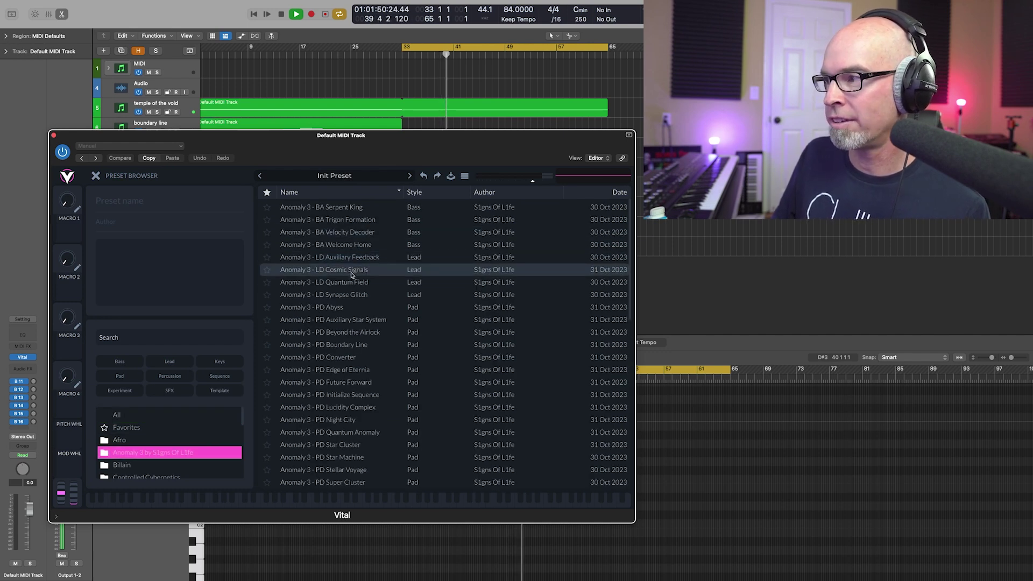
click(333, 270)
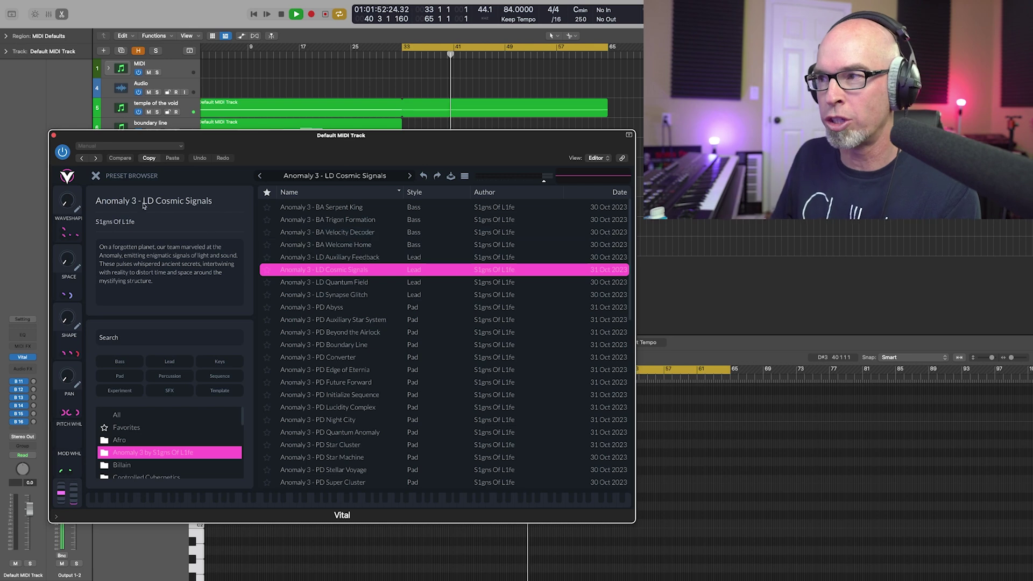
click(96, 176)
click(53, 135)
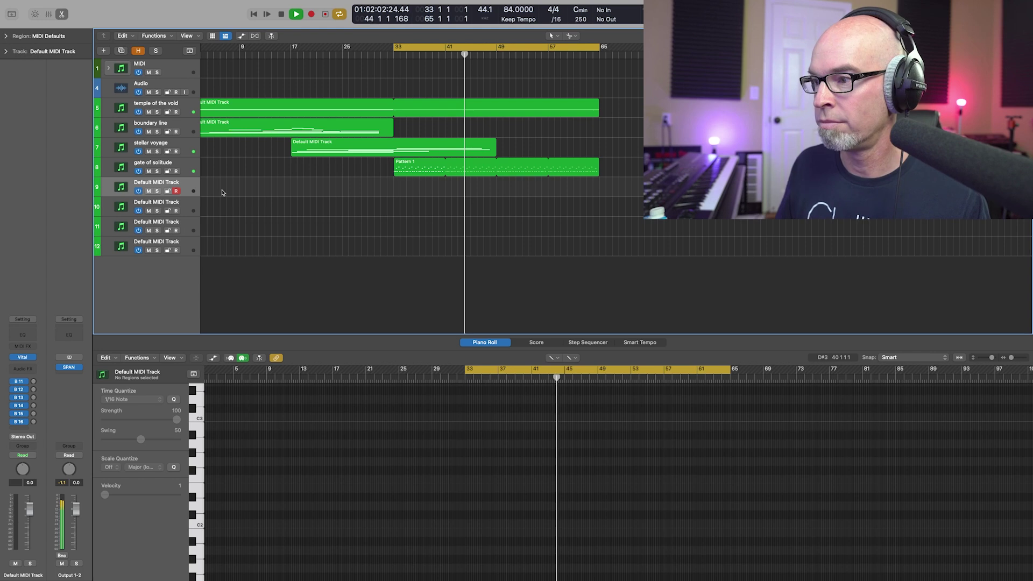
click(22, 357)
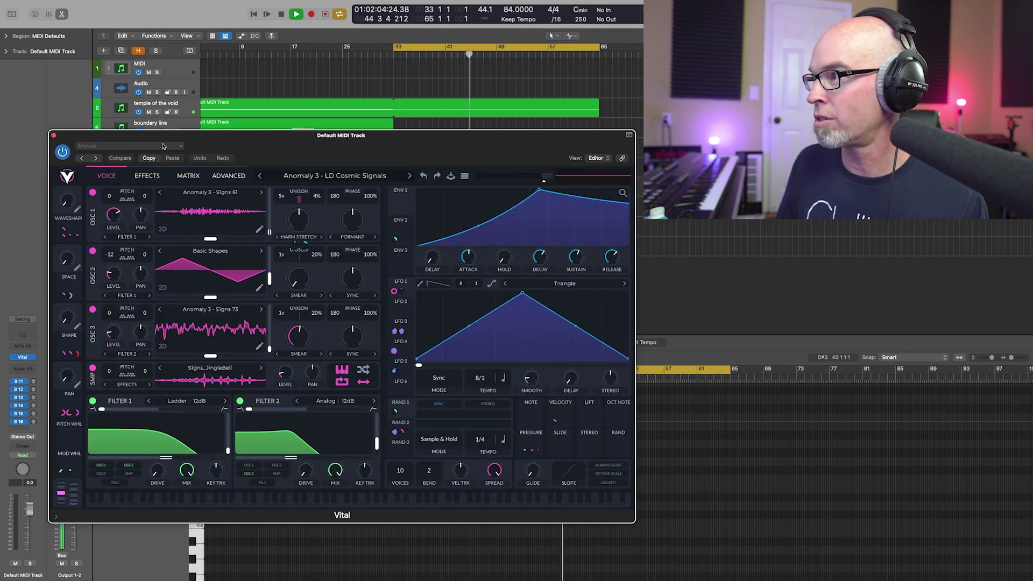
click(54, 137)
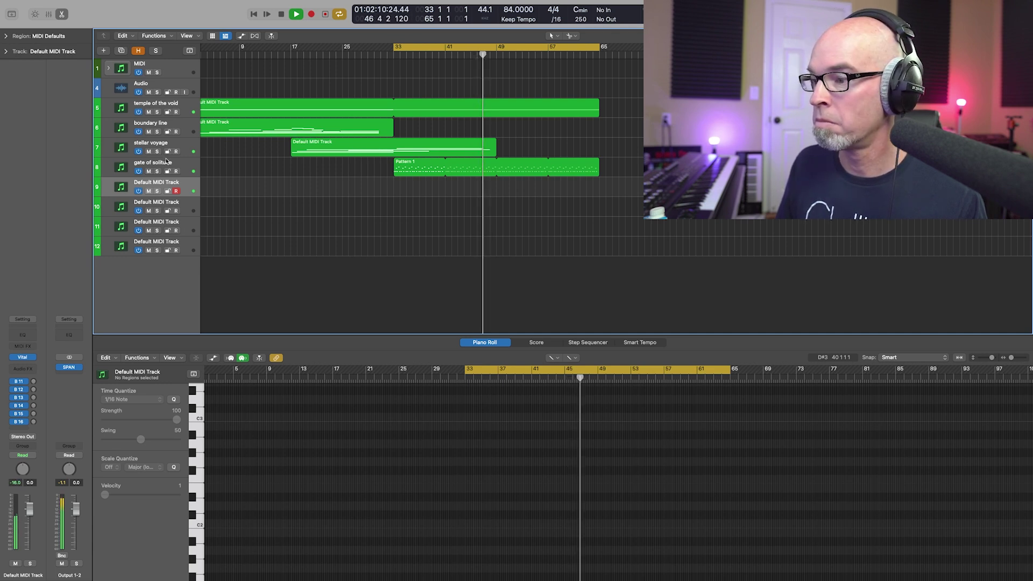
Step: Raise the Cosmic Signals track's Bus 12 delay and Bus 16 reverb sends, and capture the played lead melody as a region over bars 33–65
click(33, 390)
click(33, 421)
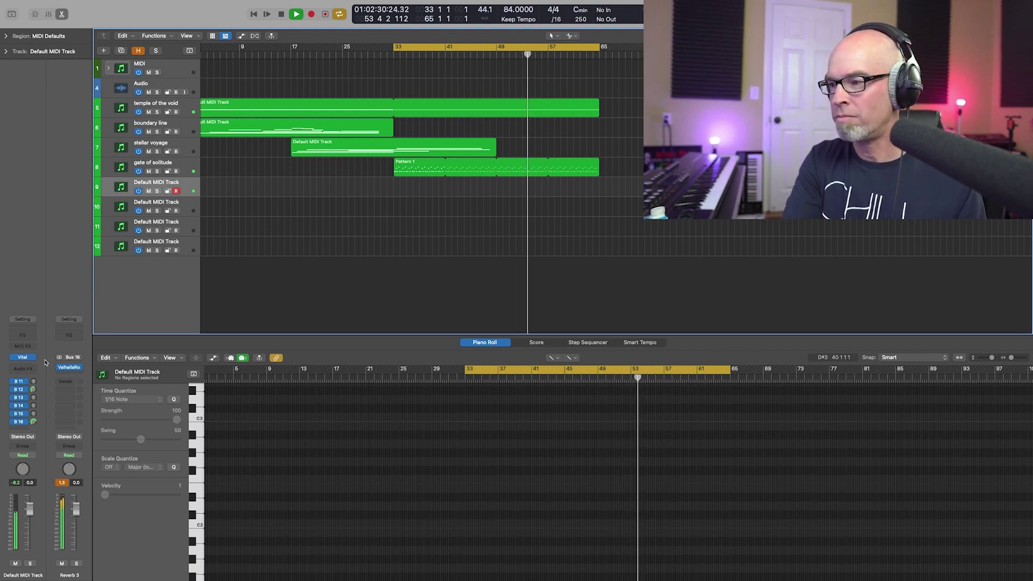
click(22, 357)
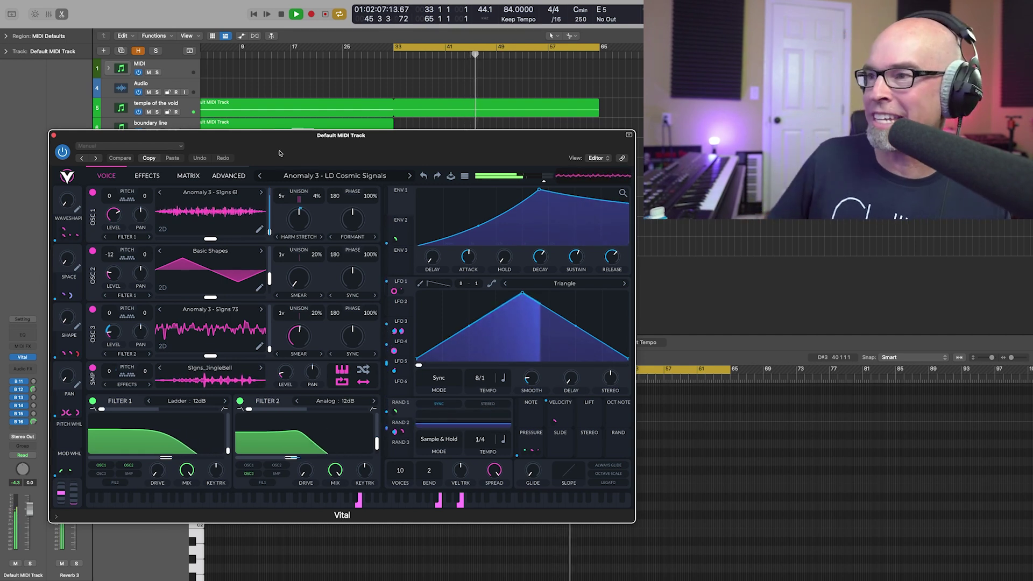
click(55, 135)
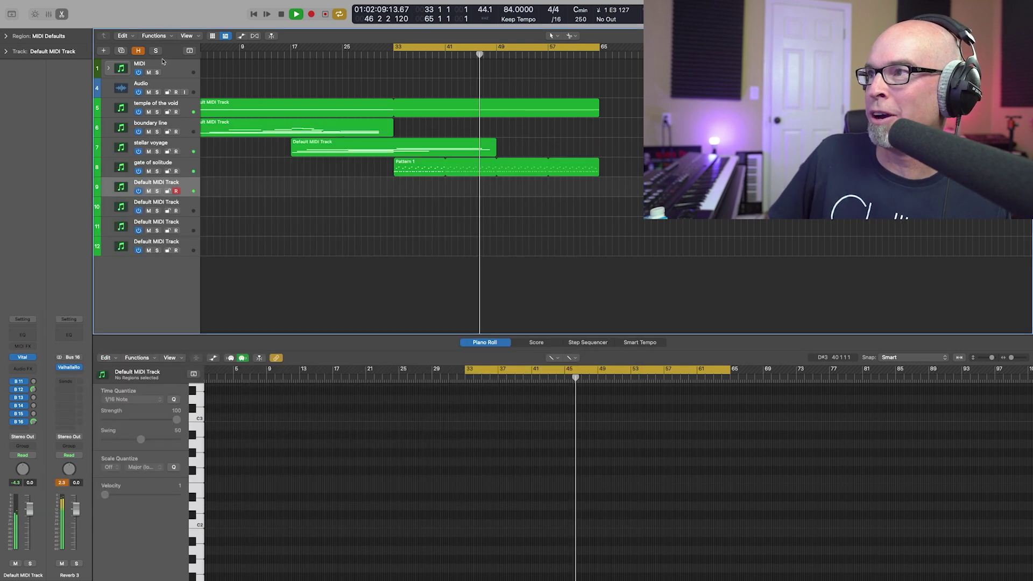
click(324, 13)
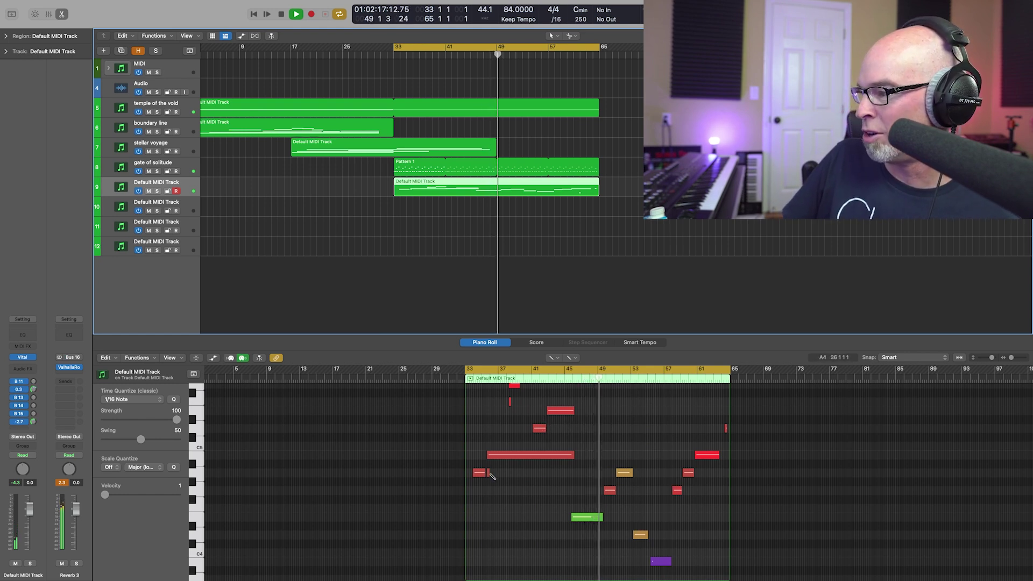
Step: Lengthen the opening A4 note of the captured melody over its short neighbour and delete the stray short F5 note near bar 38
drag(488, 474, 496, 476)
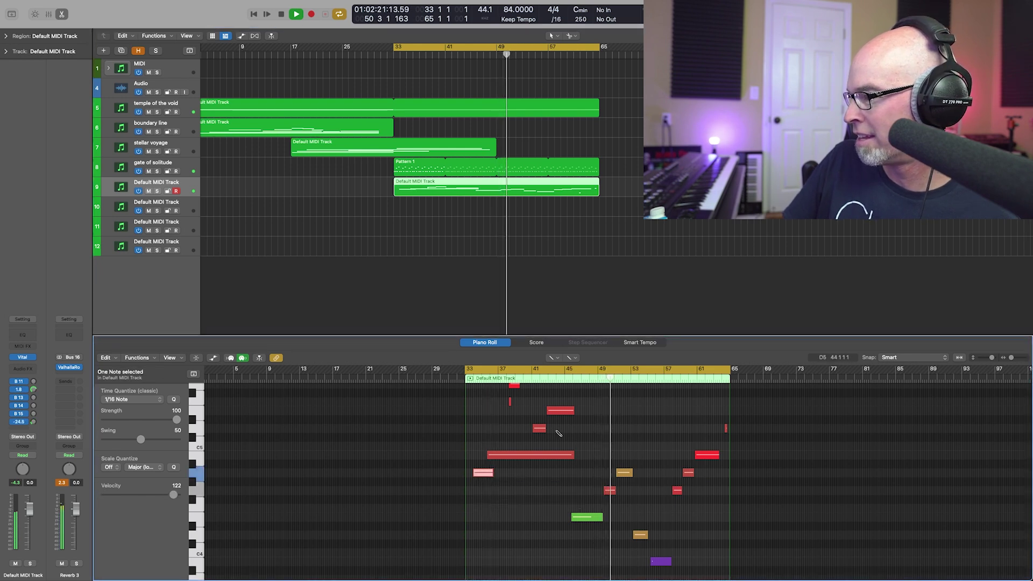
scroll(556, 432, left, 1)
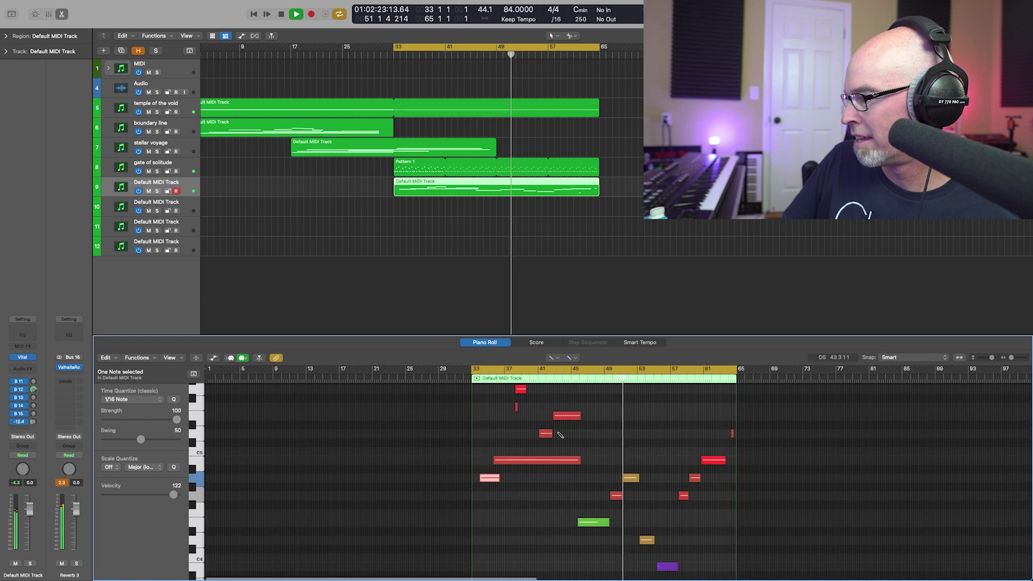
scroll(560, 434, up, 5)
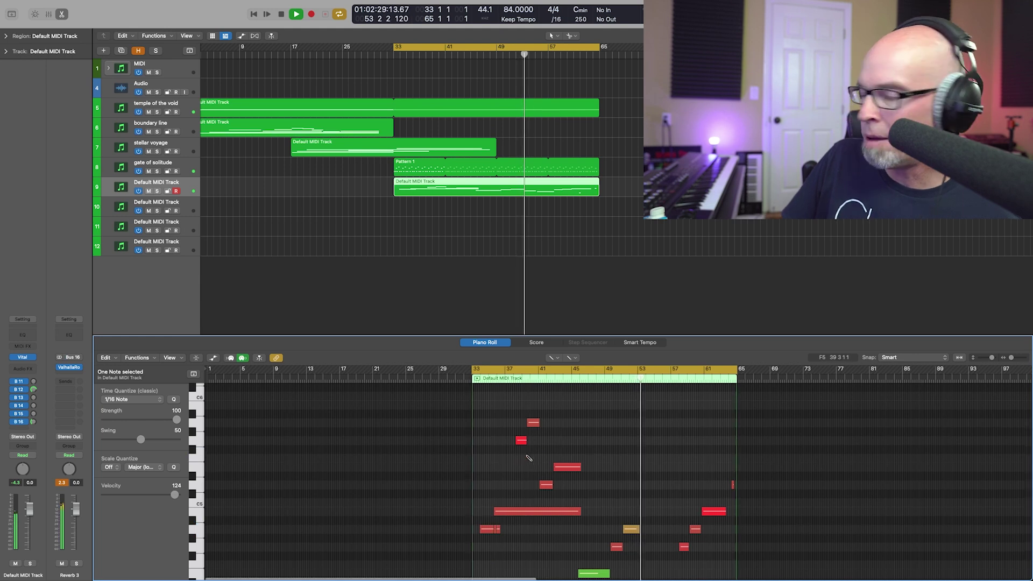
Step: Extend the final D5 note at bar 64 of the captured melody to a length of one bar
click(730, 485)
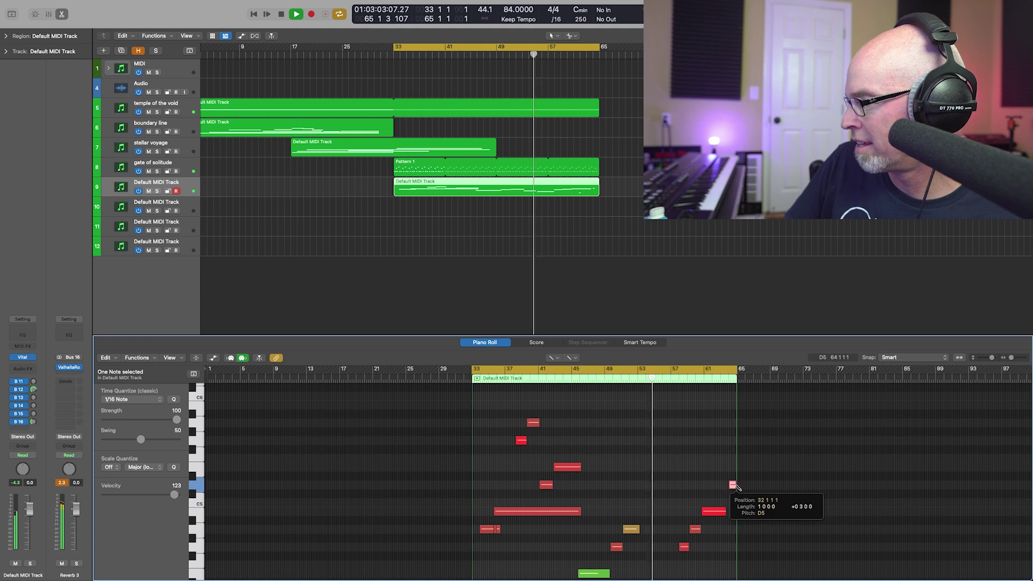
scroll(661, 434, down, 3)
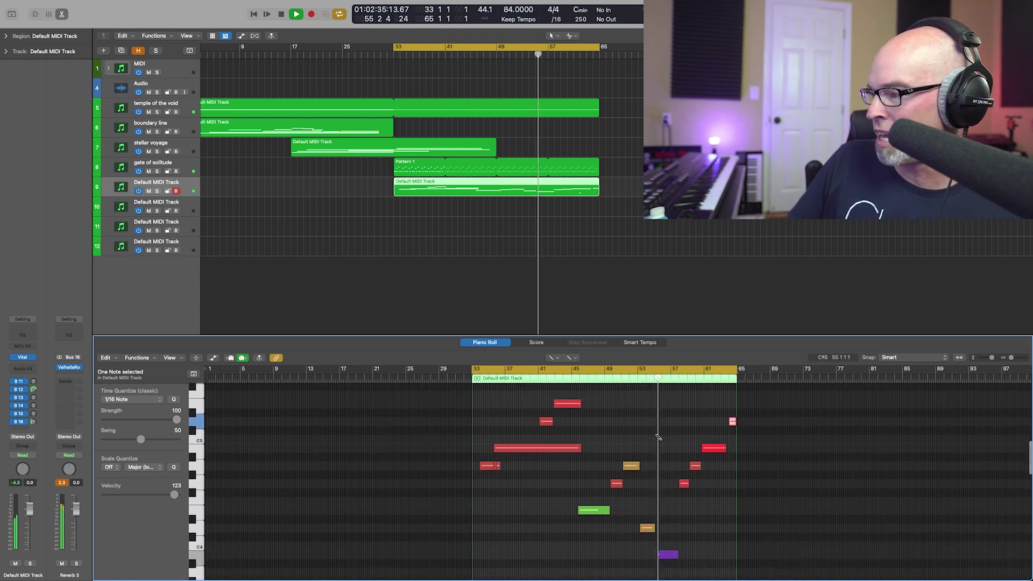
scroll(649, 434, up, 2)
scroll(648, 434, down, 3)
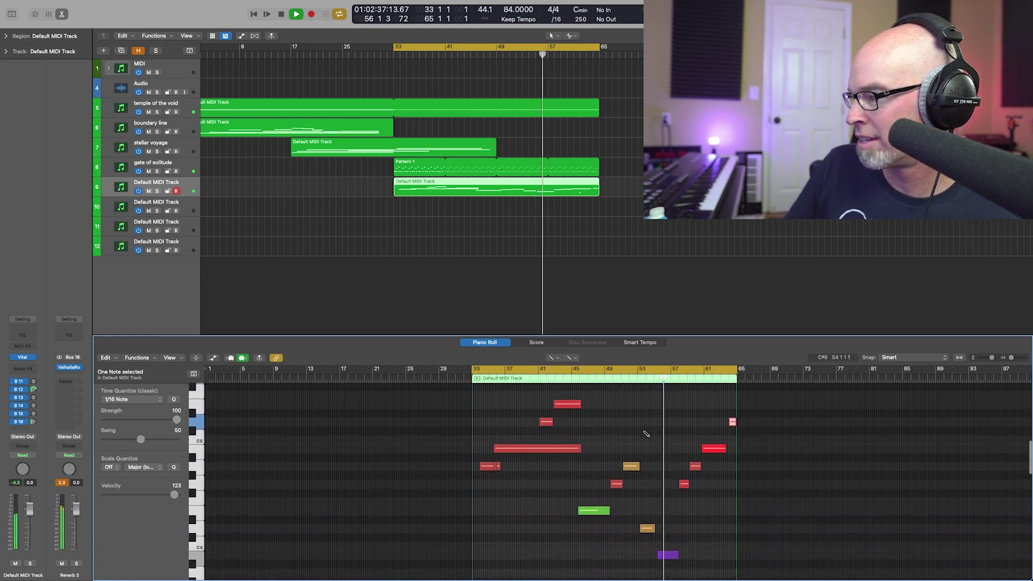
Step: Lengthen the short low E3 note at bar 62 of the captured melody to about two and a half bars
click(490, 458)
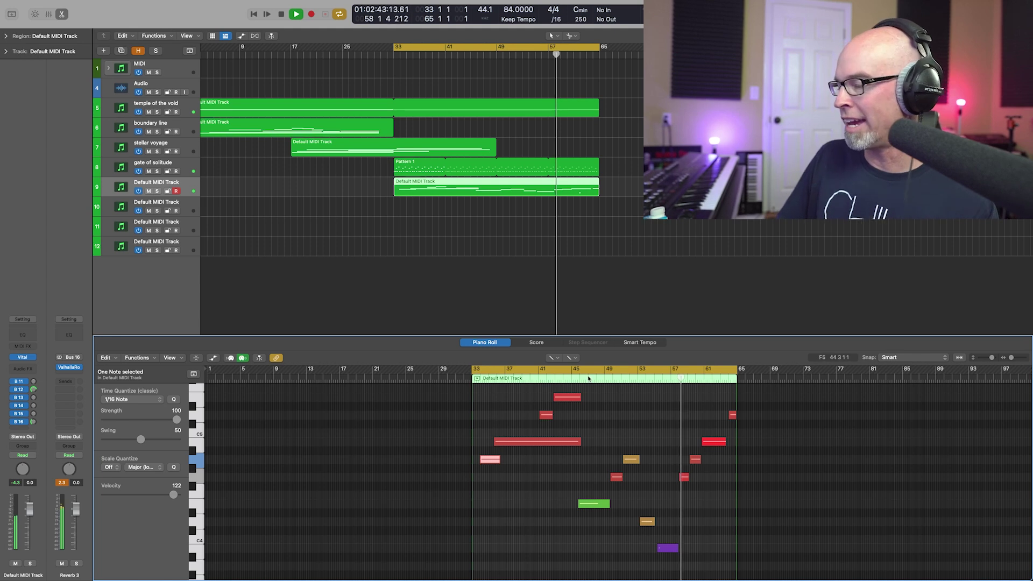
scroll(715, 430, down, 5)
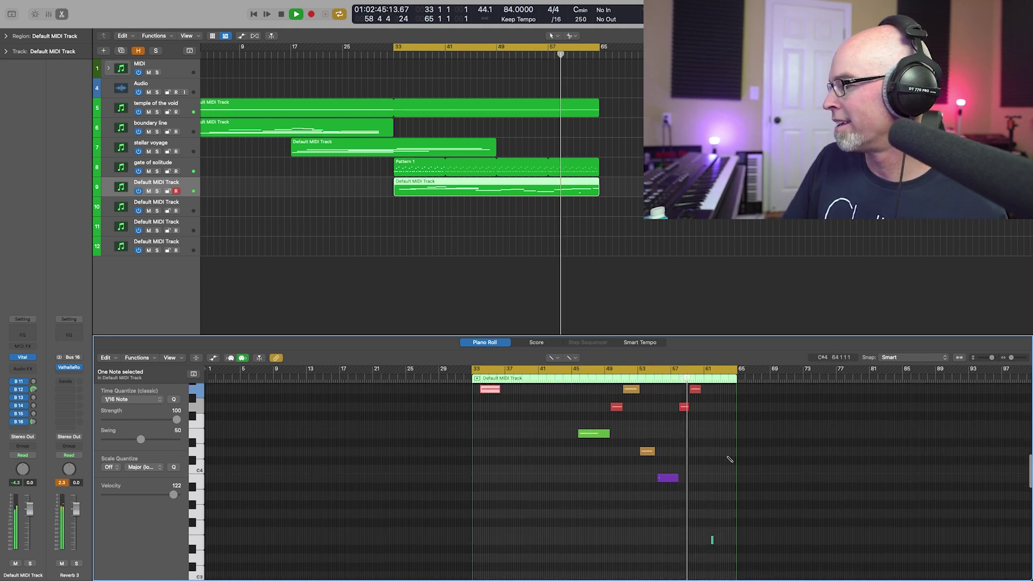
click(712, 531)
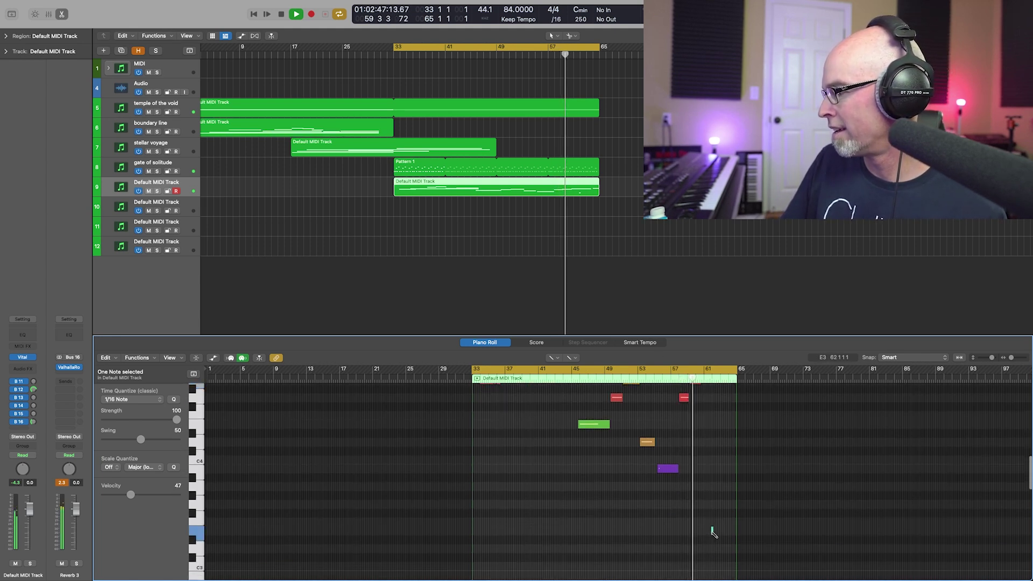
drag(712, 531, 735, 533)
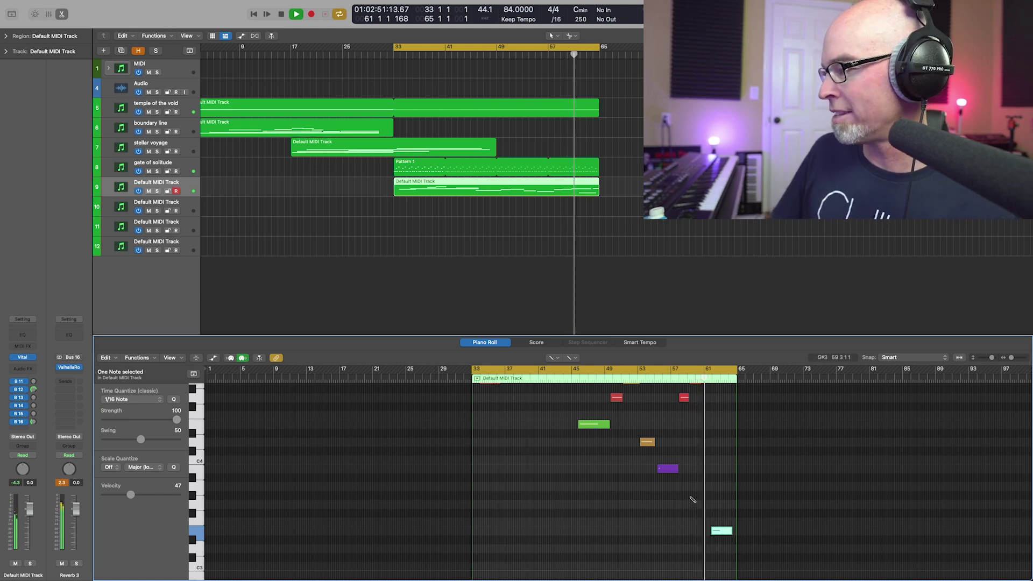
scroll(701, 496, up, 3)
scroll(701, 495, down, 3)
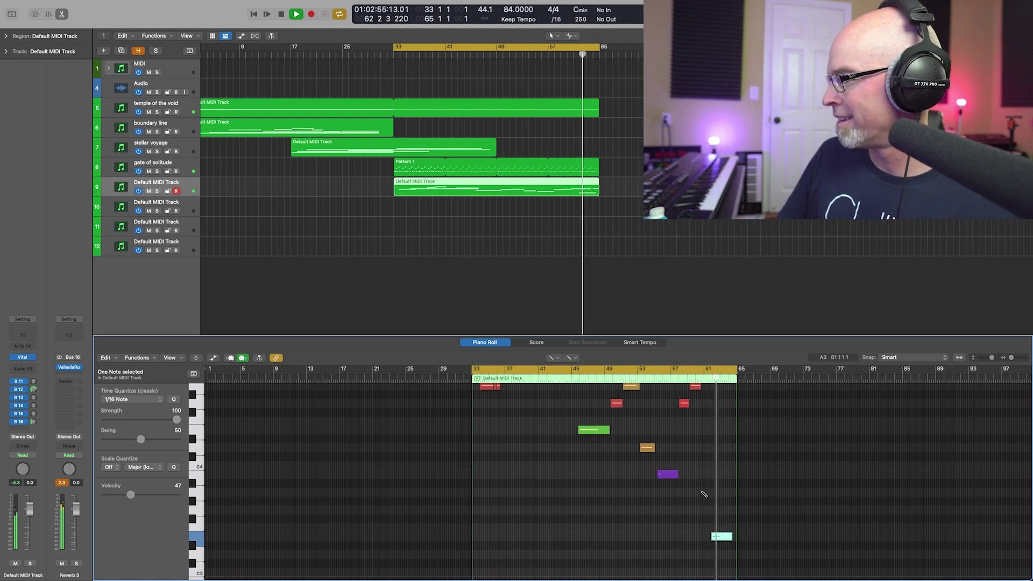
scroll(704, 494, up, 4)
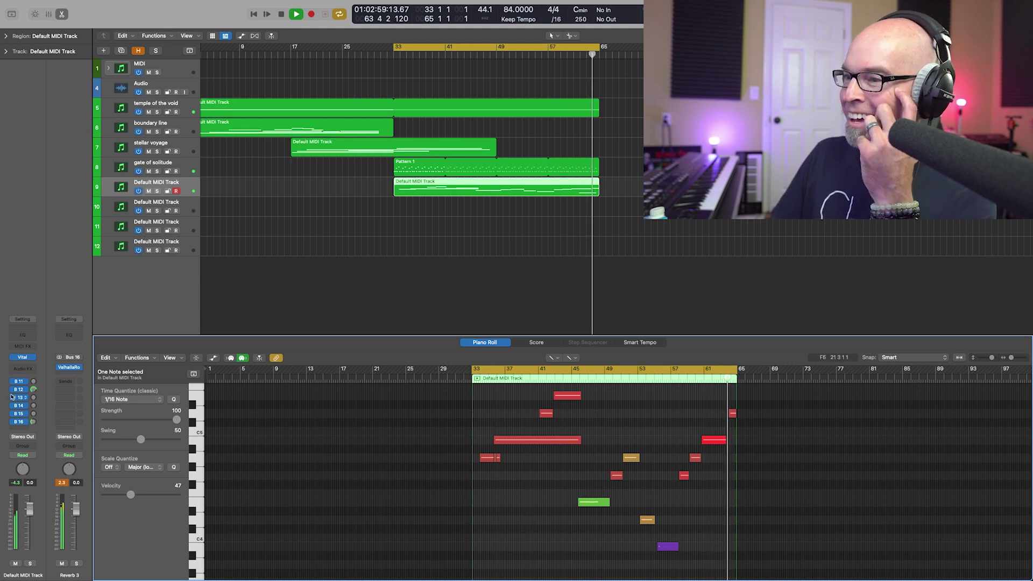
Step: Turn the delay effect's mix fully down in the lead melody track's Vital and close the plug-in
click(22, 357)
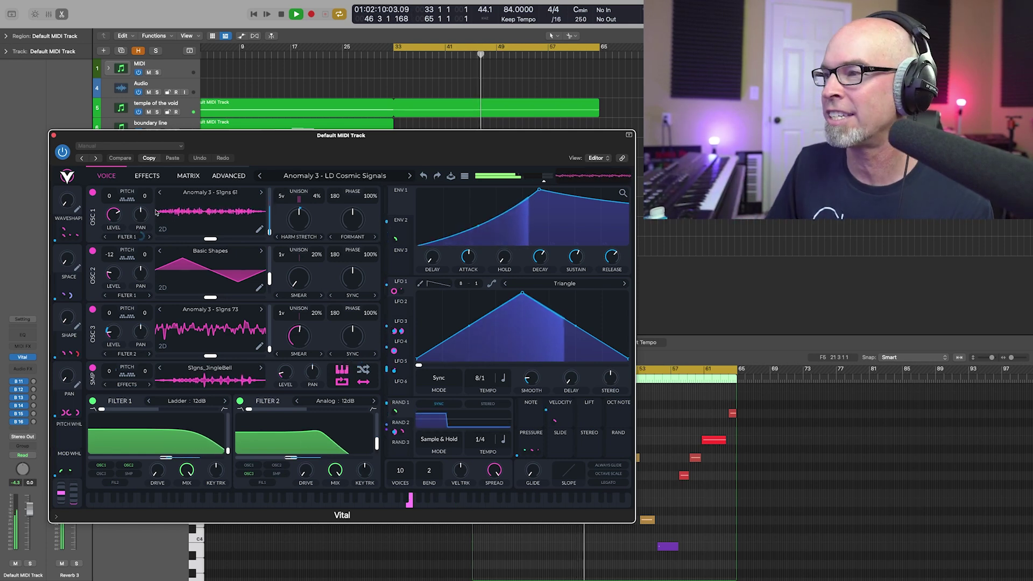
click(147, 176)
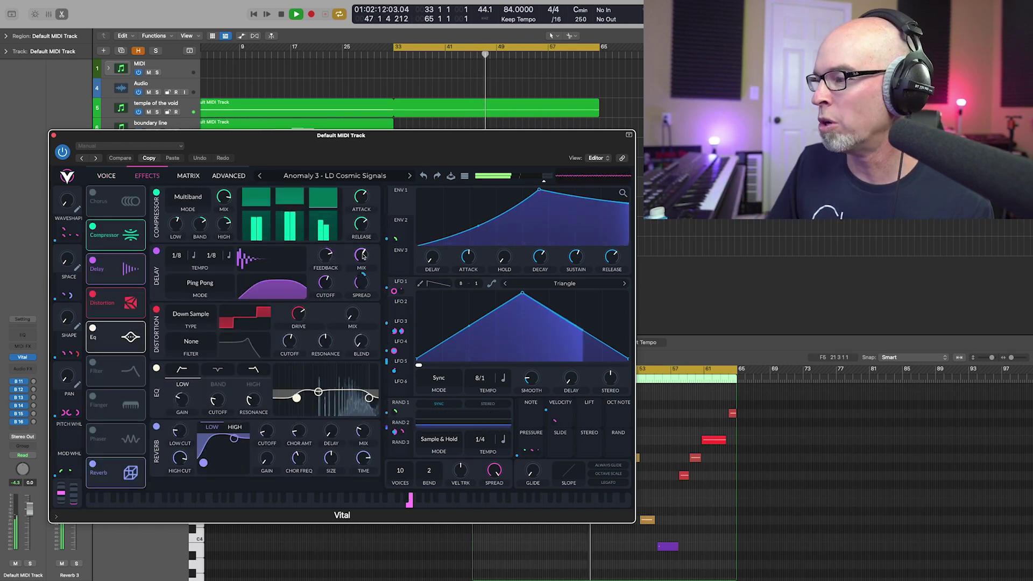
drag(362, 255, 360, 317)
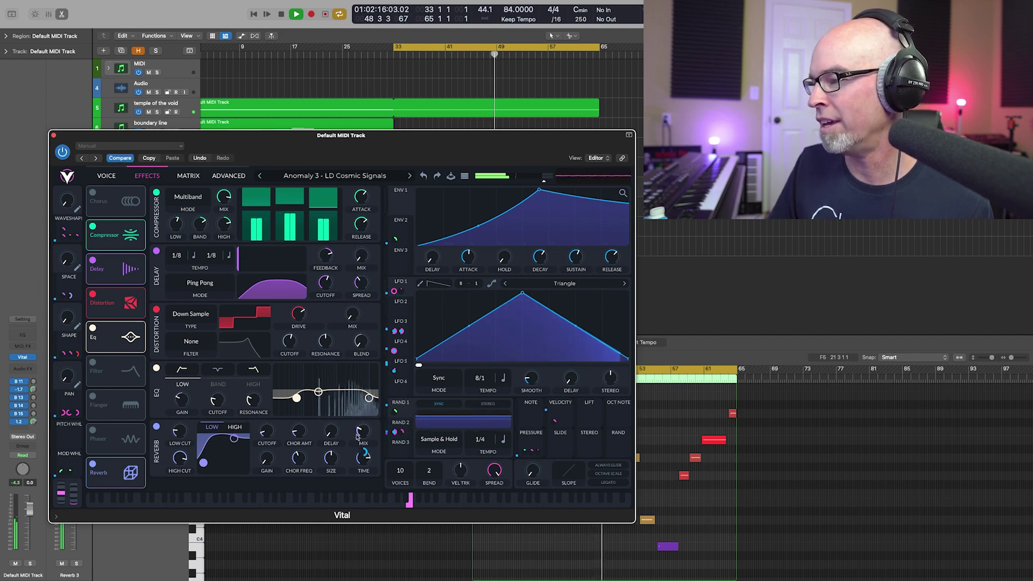
click(53, 136)
Step: Raise the lead melody track's Bus 12 delay send and Bus 16 reverb send further
drag(34, 394, 34, 399)
drag(34, 390, 36, 384)
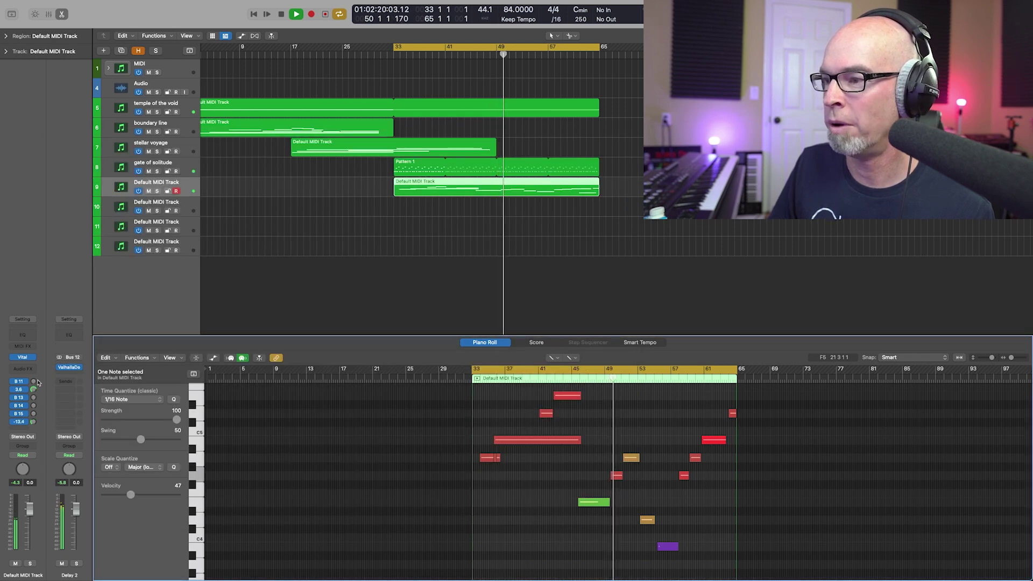
drag(33, 422, 34, 418)
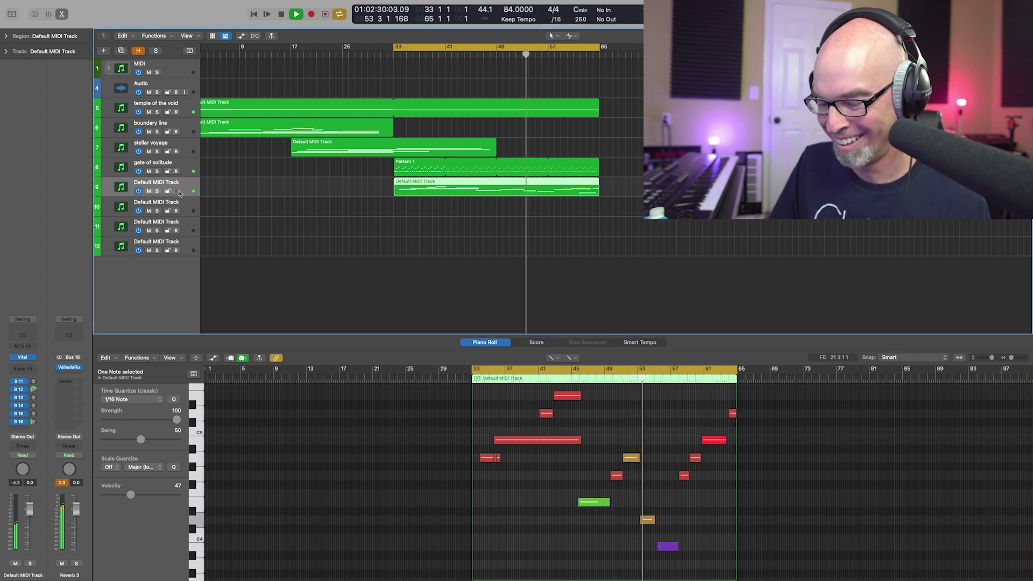
Step: Show track automation, check the lead melody track's automation mode options, and hide automation again
key(a)
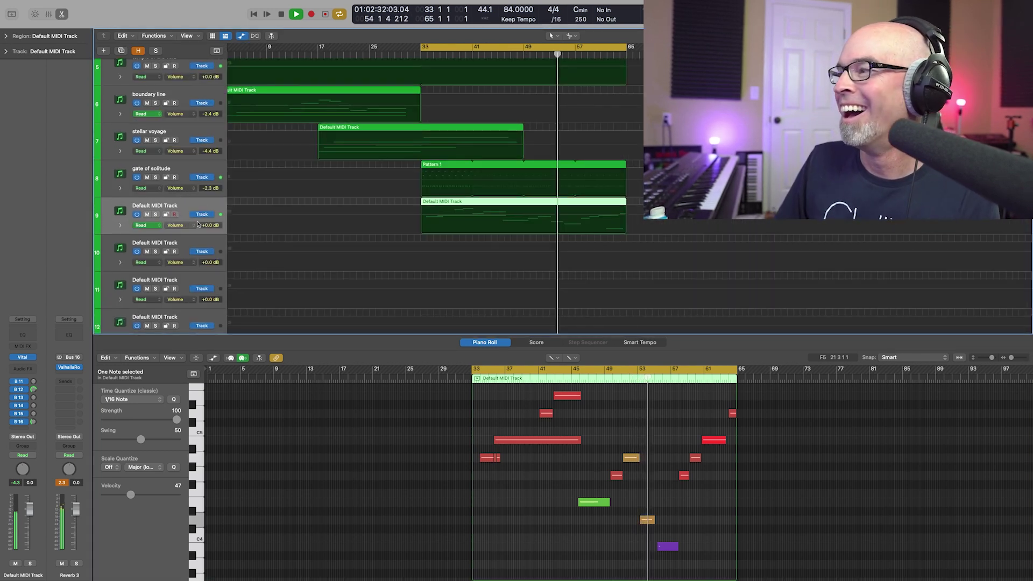
click(170, 228)
click(150, 225)
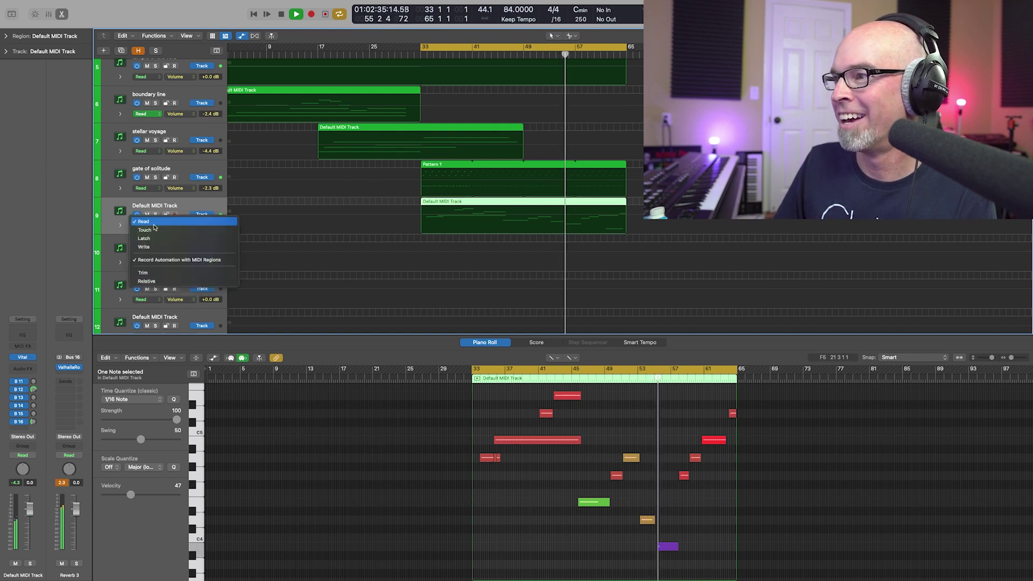
click(194, 207)
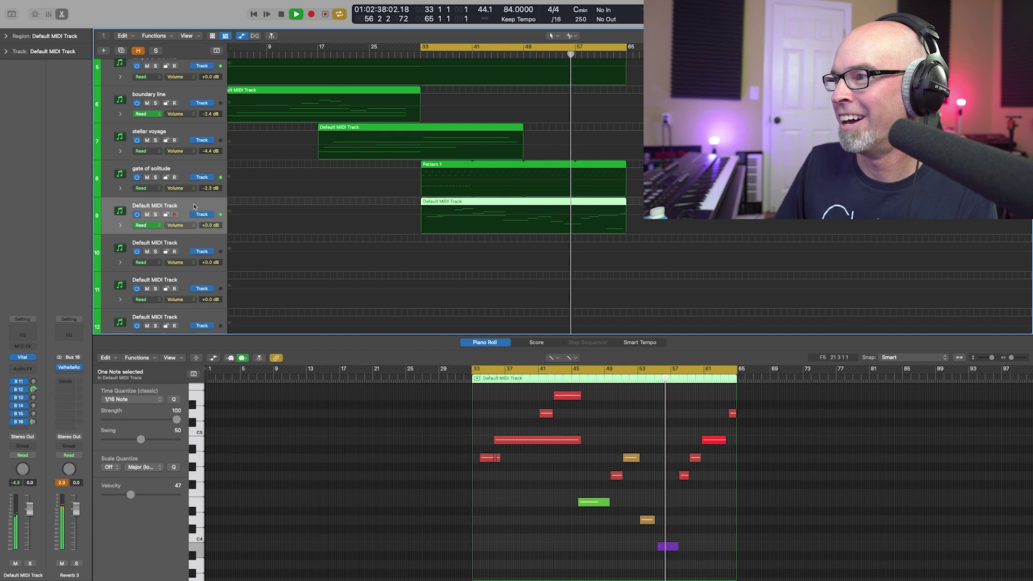
key(a)
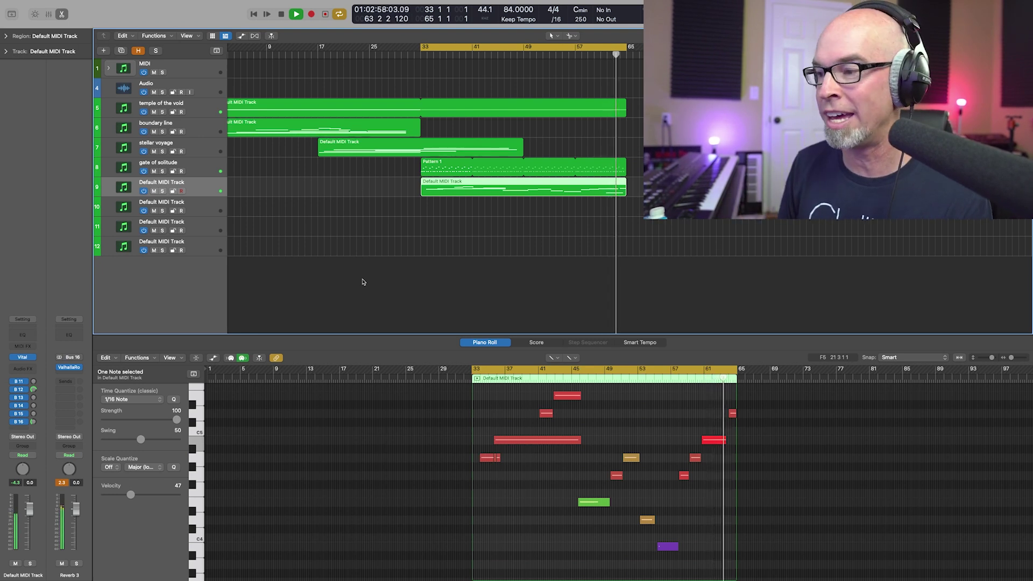
Step: Reopen the lead melody track's Vital to review its effects settings, and close it
click(32, 358)
click(22, 359)
click(22, 357)
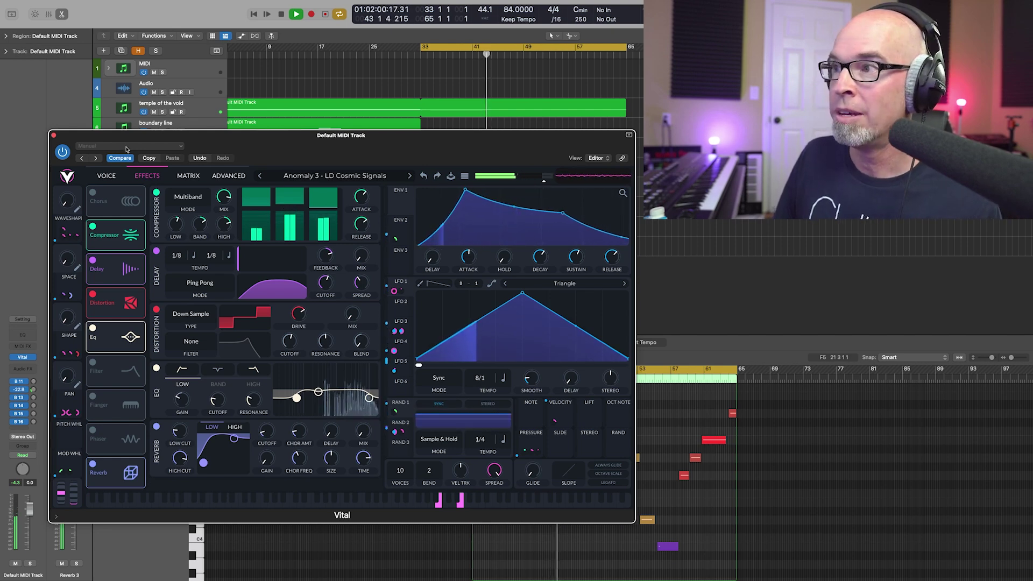
click(53, 136)
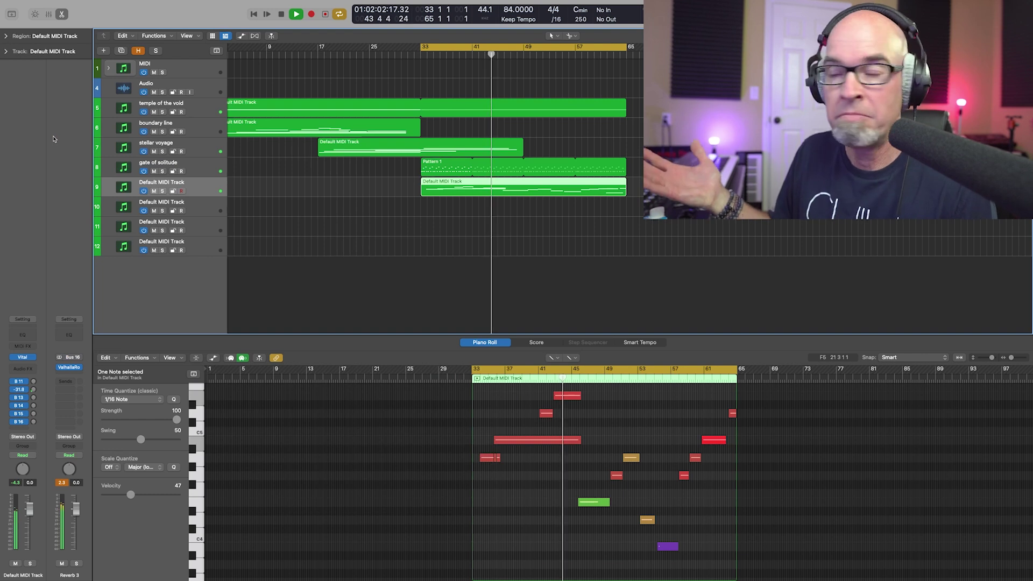